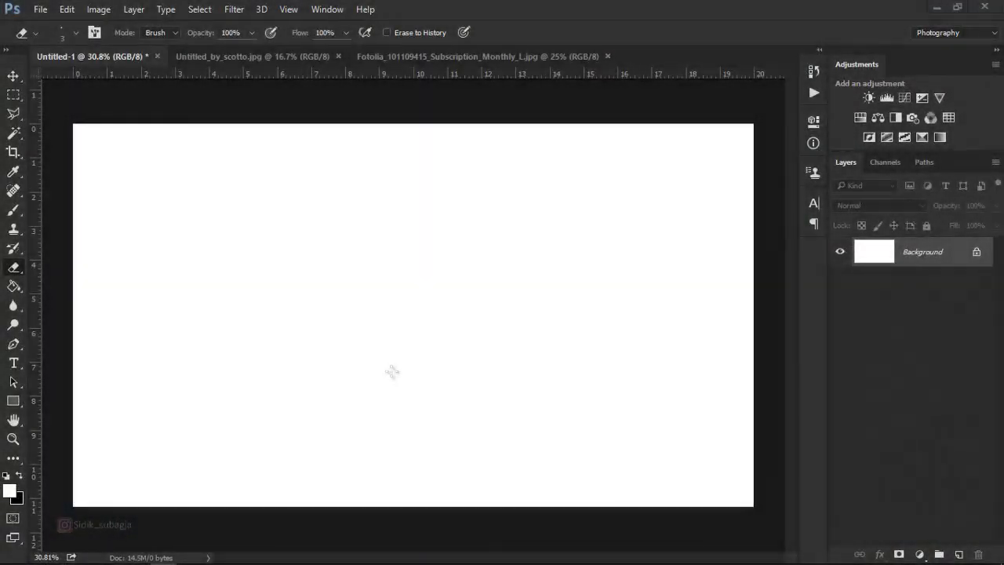
- Bring up the Untitled_by_scotto.jpg tree photo, select the Pen tool and zoom in on the arch
click(258, 57)
click(13, 76)
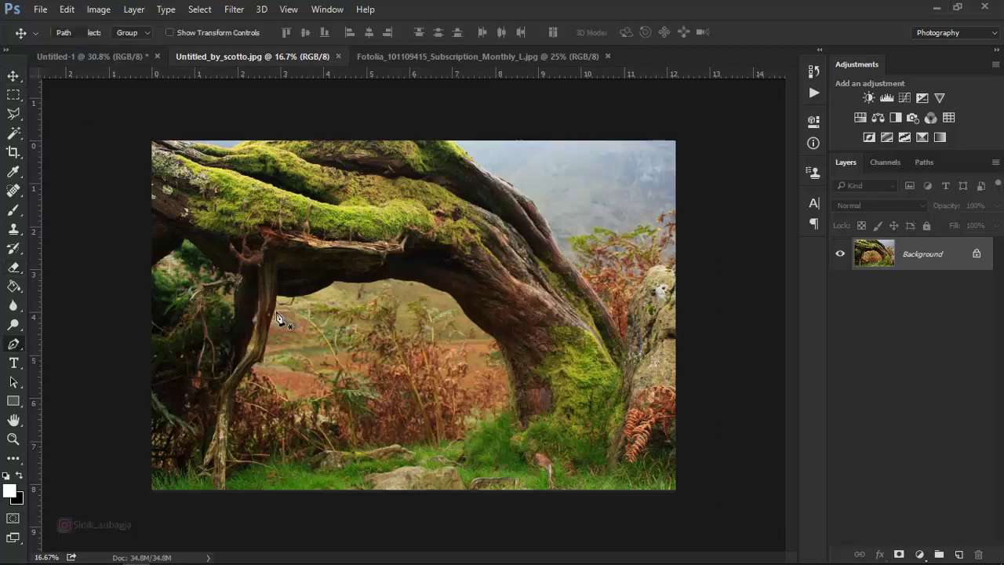
scroll(283, 298, up, 2)
scroll(345, 298, up, 1)
scroll(261, 282, up, 1)
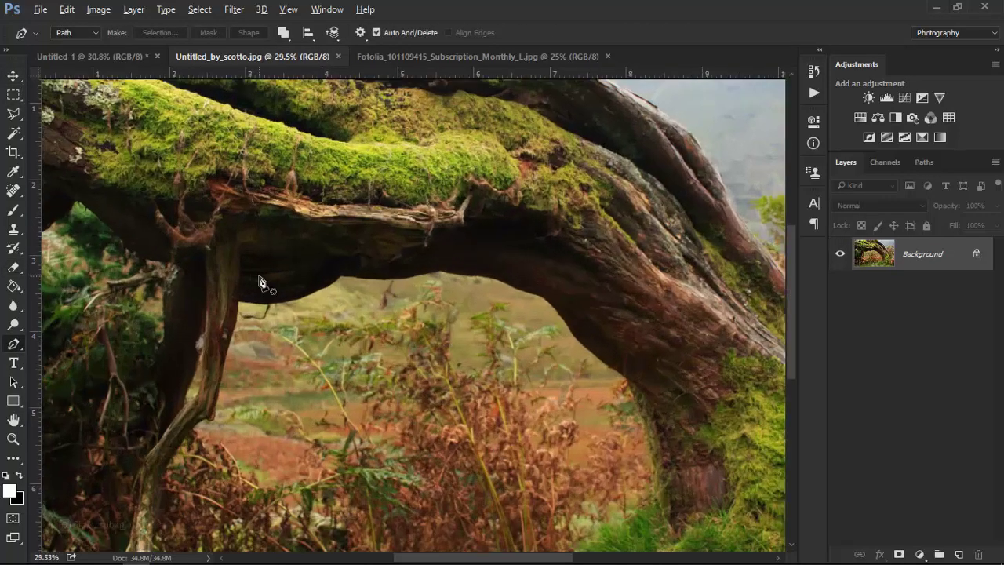
scroll(271, 284, up, 1)
scroll(321, 290, up, 1)
scroll(345, 295, up, 1)
scroll(348, 288, up, 1)
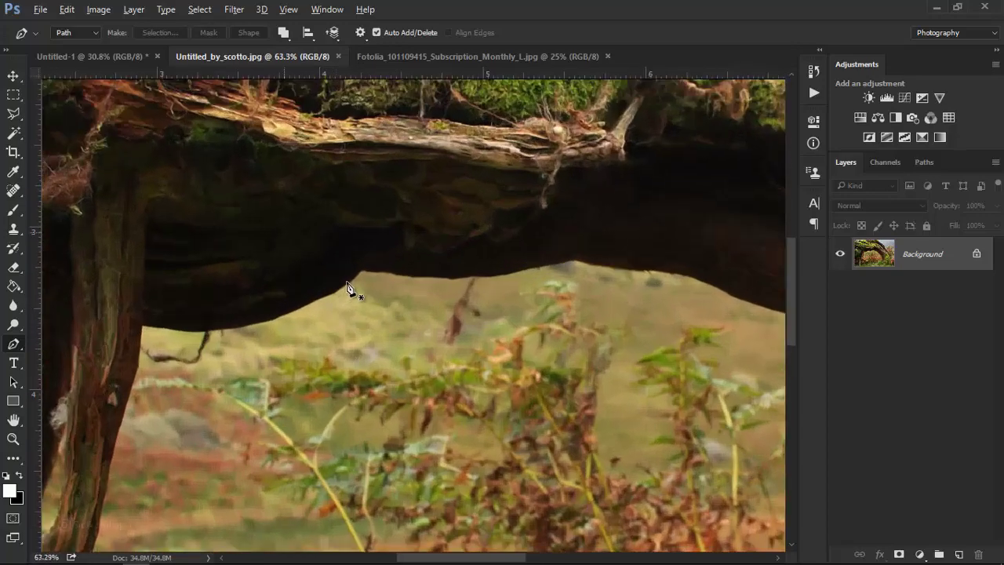
scroll(348, 287, up, 1)
- Start the pen path with a curved segment along the arch's underside
click(362, 273)
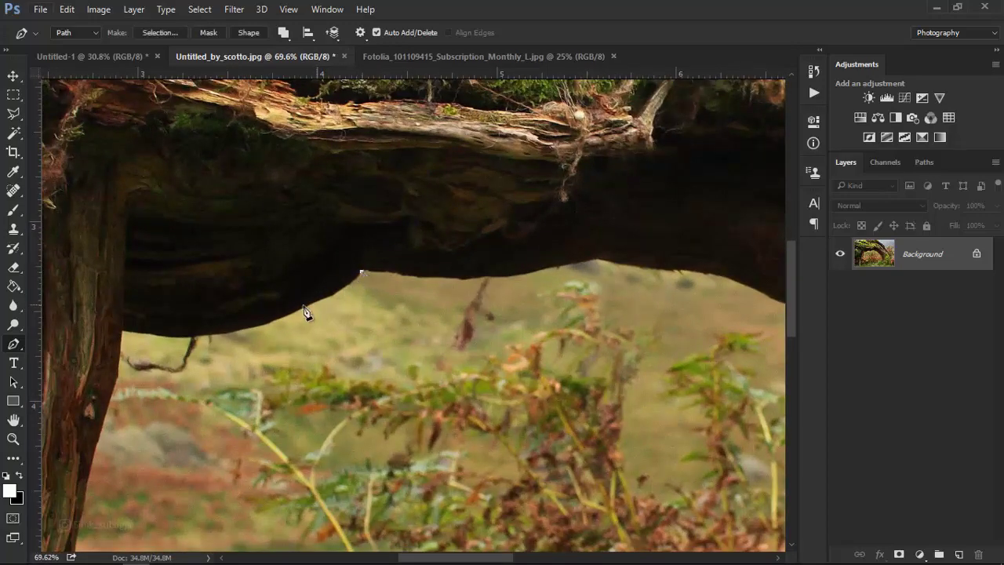
drag(255, 325, 228, 334)
scroll(210, 365, up, 2)
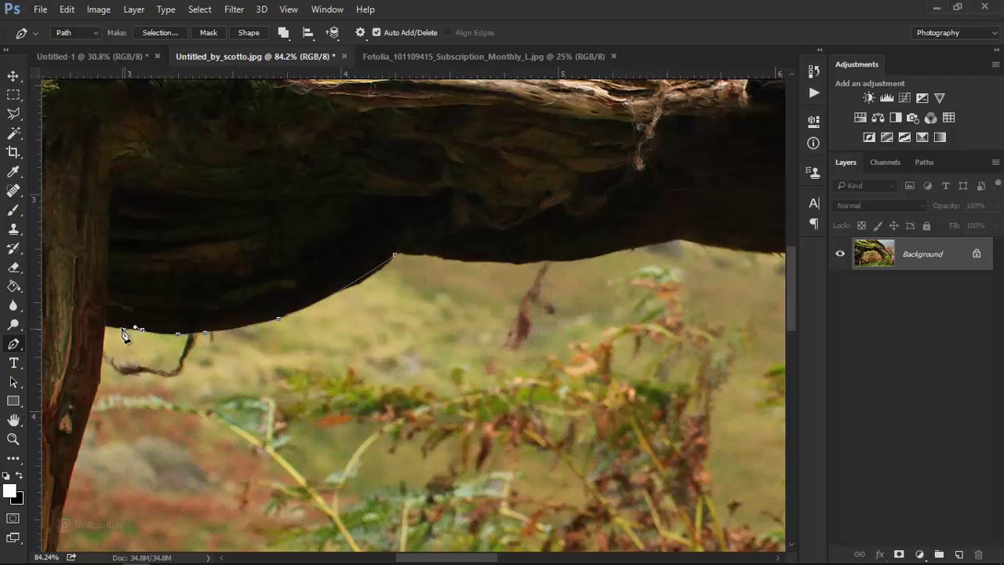
scroll(313, 324, down, 2)
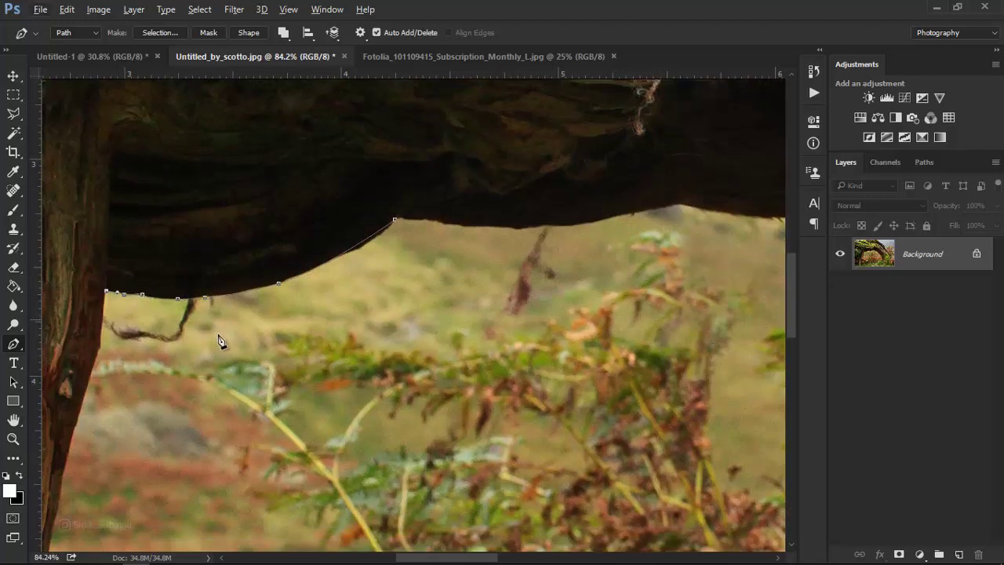
scroll(242, 415, down, 2)
scroll(743, 394, down, 2)
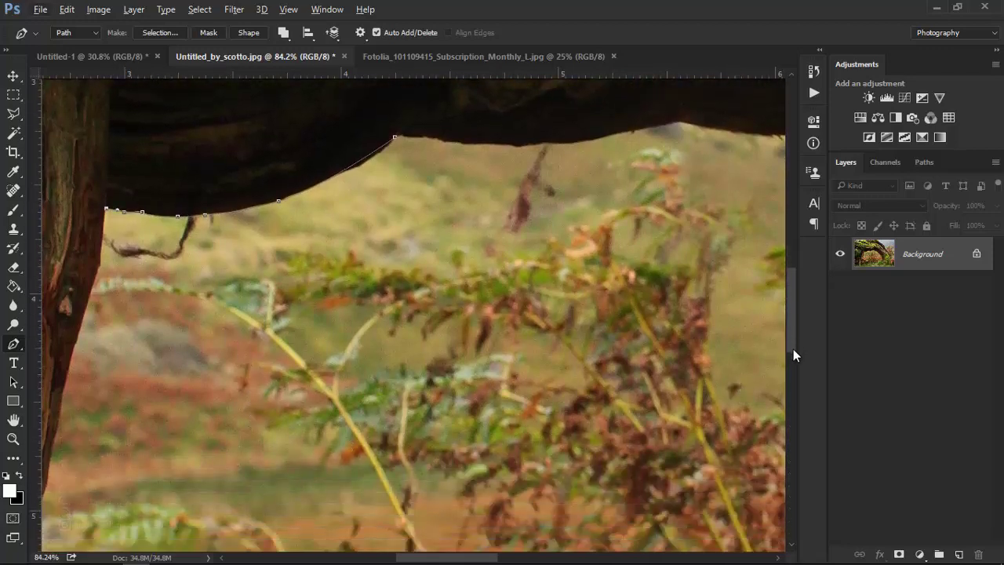
scroll(504, 506, down, 2)
drag(429, 560, 390, 560)
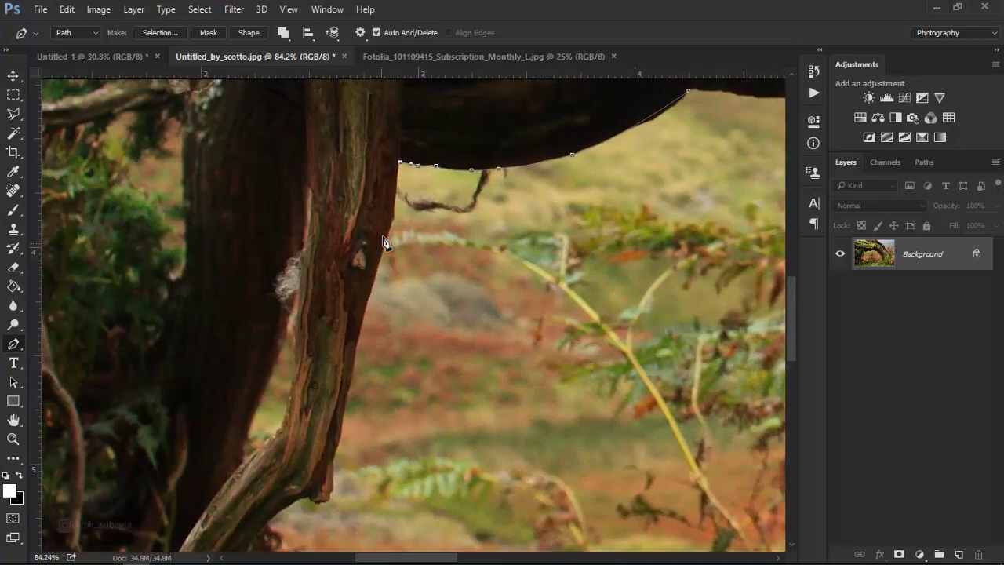
- Place anchor points down the left trunk's edge
click(385, 237)
scroll(385, 241, down, 2)
click(355, 286)
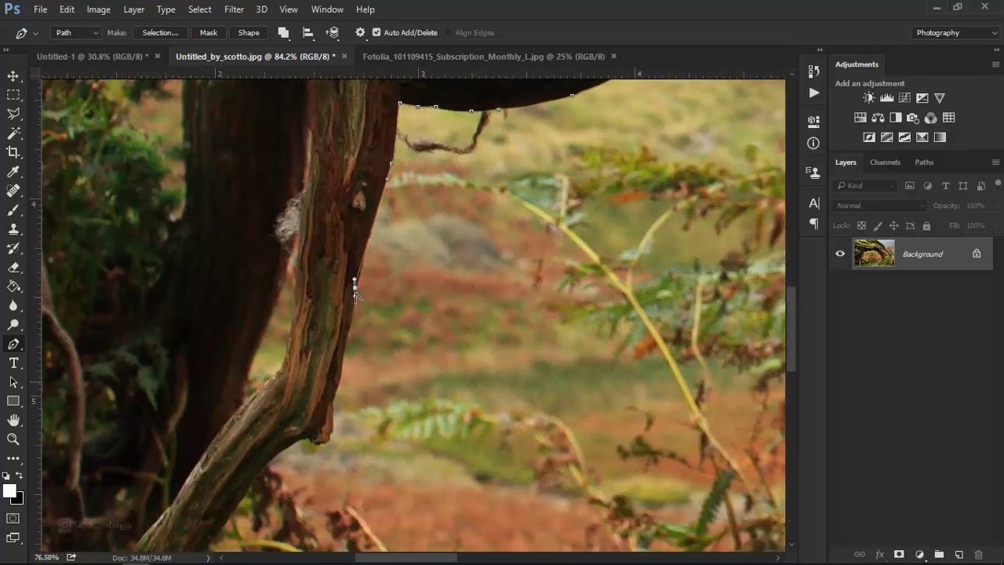
scroll(352, 288, down, 2)
click(343, 313)
scroll(326, 339, down, 2)
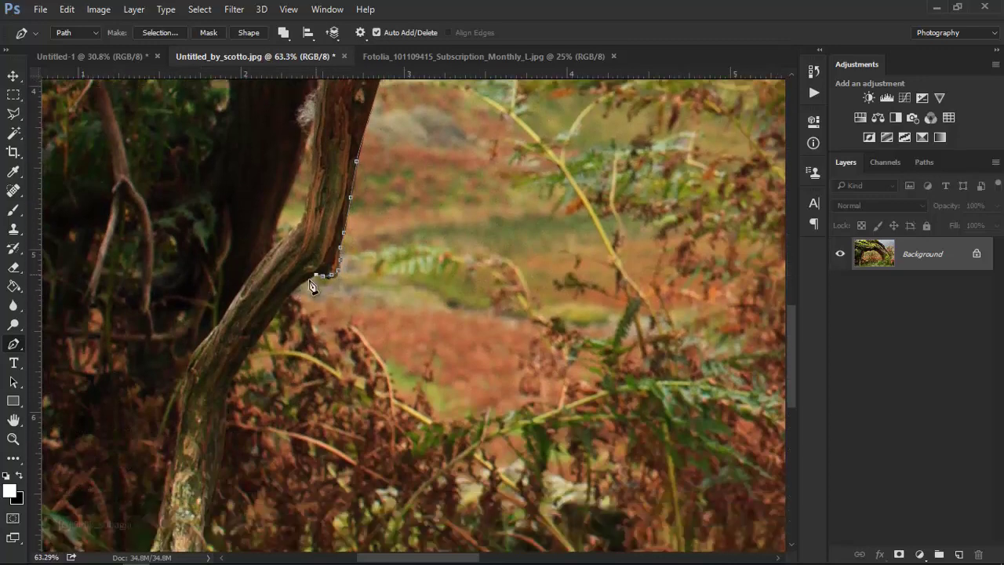
click(291, 272)
click(260, 326)
click(230, 382)
scroll(230, 382, down, 3)
scroll(249, 328, up, 5)
- Continue the path down the trunk to an anchor near its base
click(249, 328)
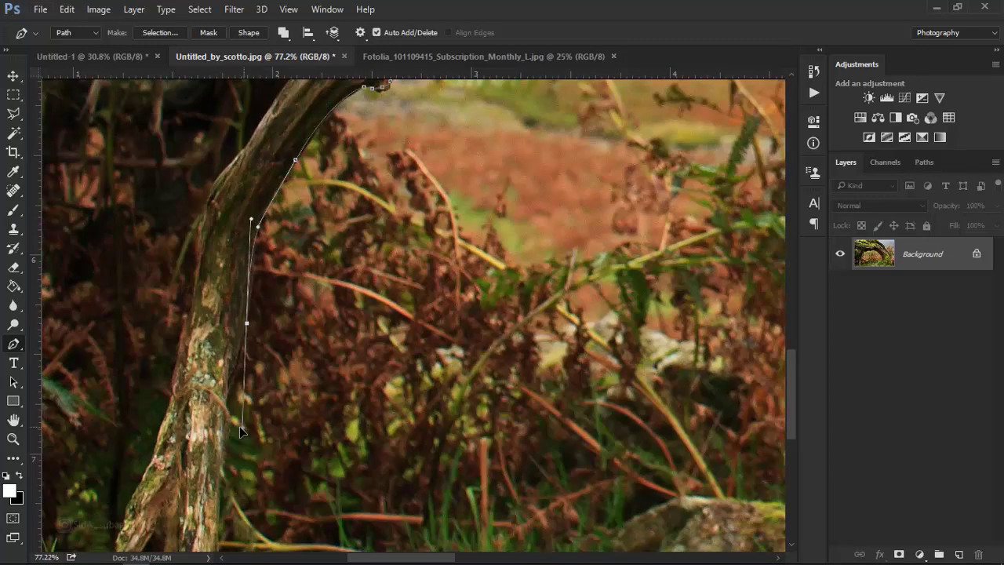
scroll(244, 329, down, 3)
click(223, 357)
scroll(221, 357, down, 4)
scroll(218, 373, down, 3)
click(215, 320)
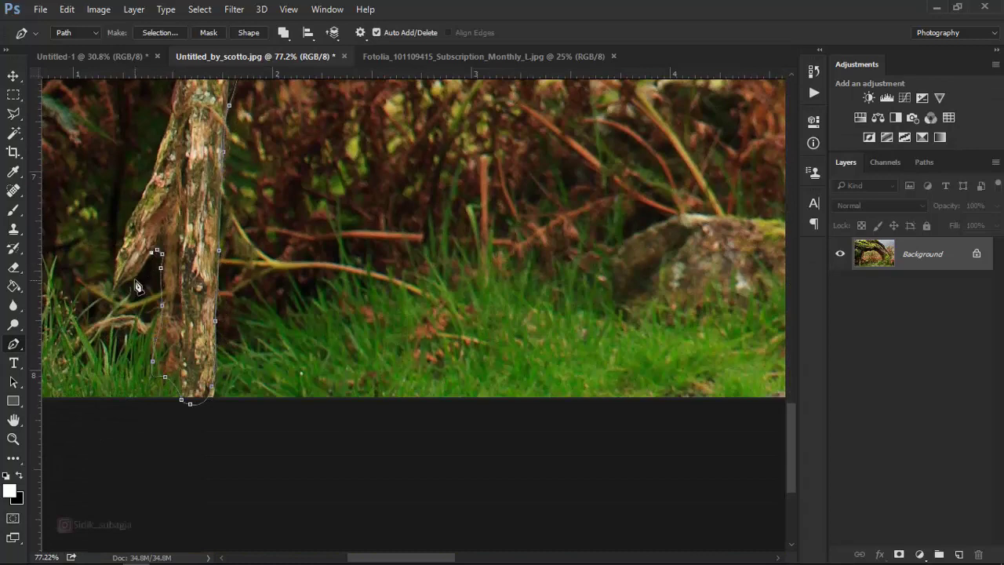
scroll(133, 225, up, 2)
scroll(157, 220, up, 2)
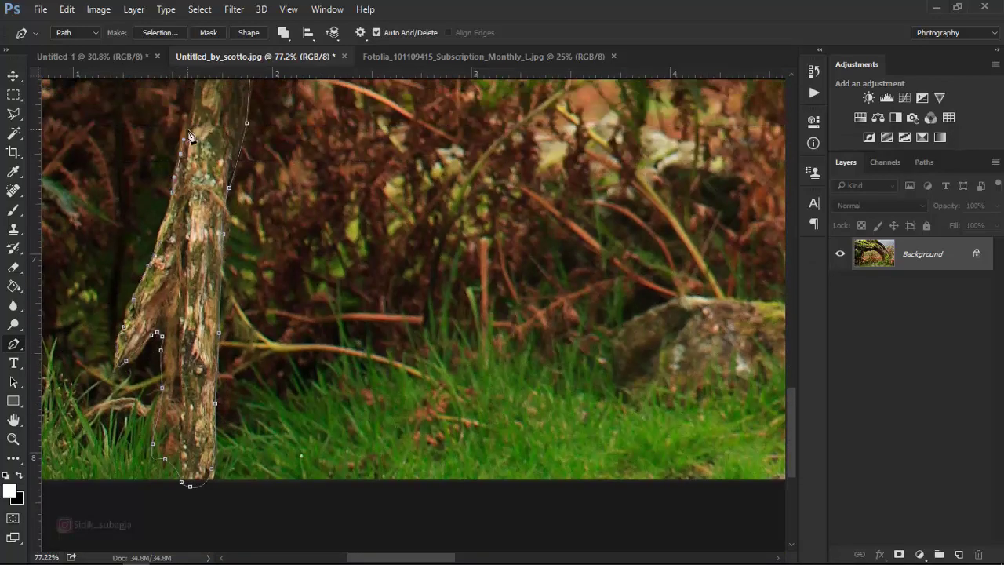
scroll(200, 206, up, 3)
scroll(265, 119, up, 4)
scroll(353, 168, up, 2)
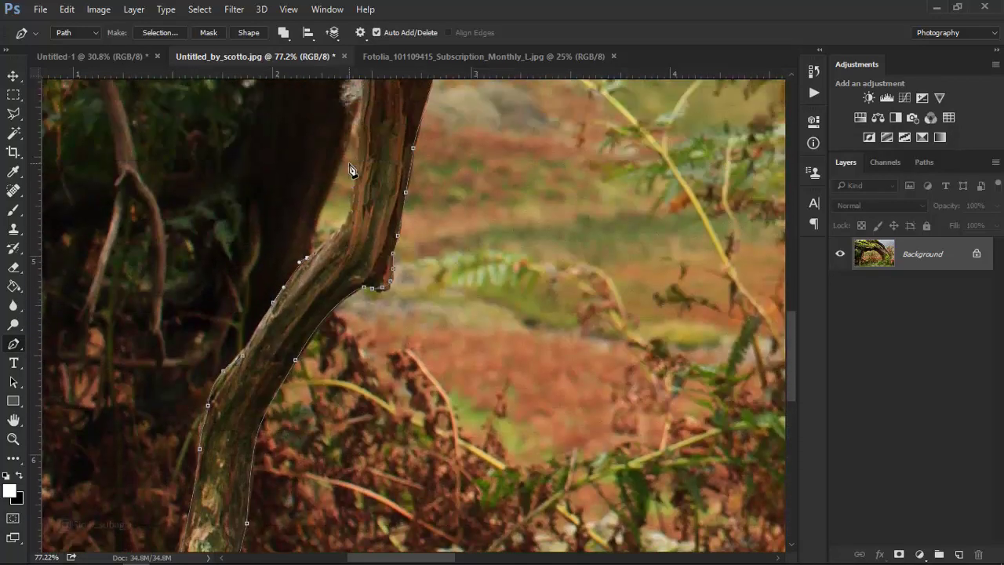
scroll(345, 341, up, 3)
- Run the path back up the trunk's other edge
click(359, 228)
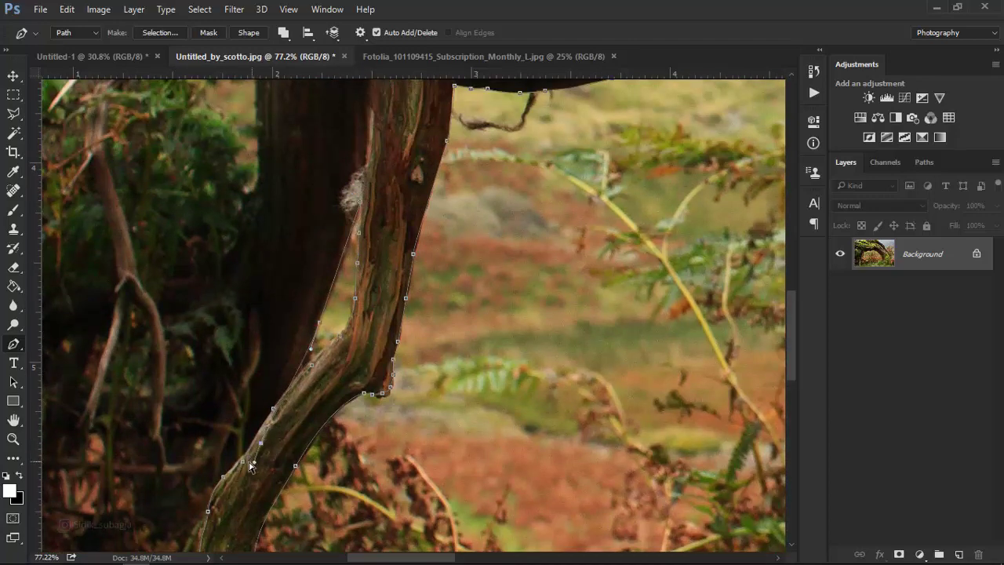
scroll(260, 329, down, 2)
scroll(256, 360, down, 1)
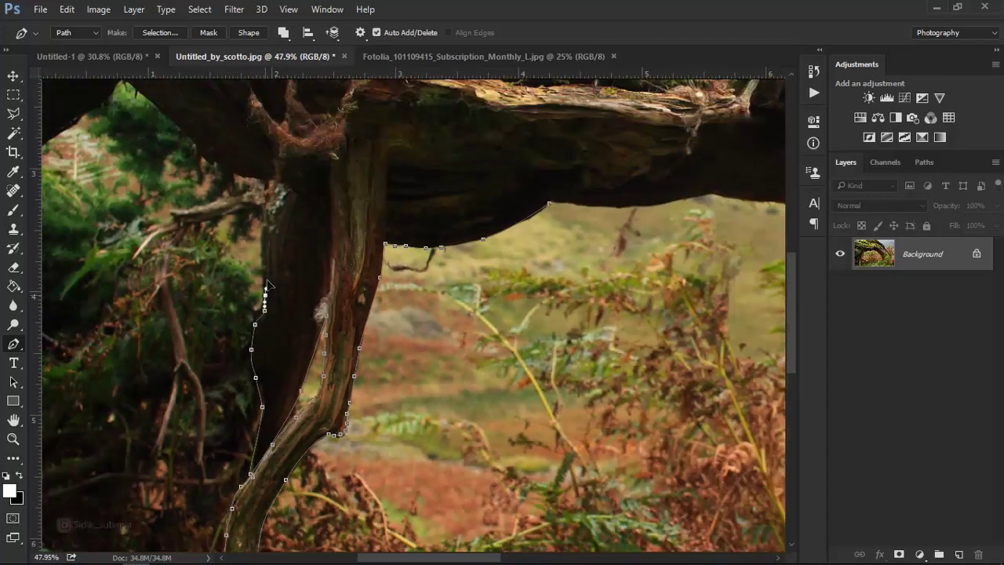
scroll(267, 284, up, 3)
scroll(256, 302, up, 2)
- Carry the path across the top of the branches and down the right branch edge
scroll(237, 245, left, 3)
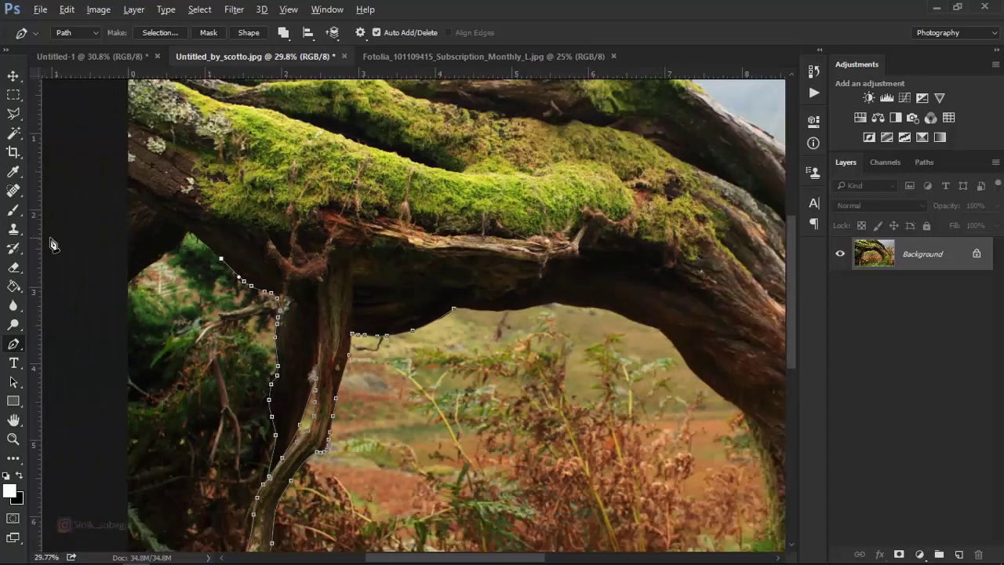
scroll(249, 261, up, 2)
scroll(130, 333, up, 5)
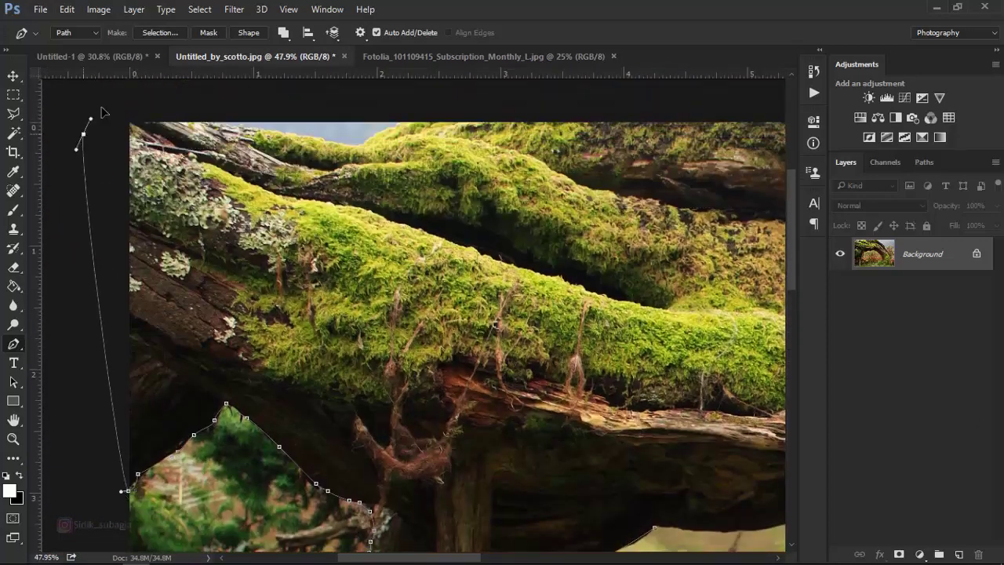
scroll(379, 124, right, 5)
scroll(463, 171, right, 3)
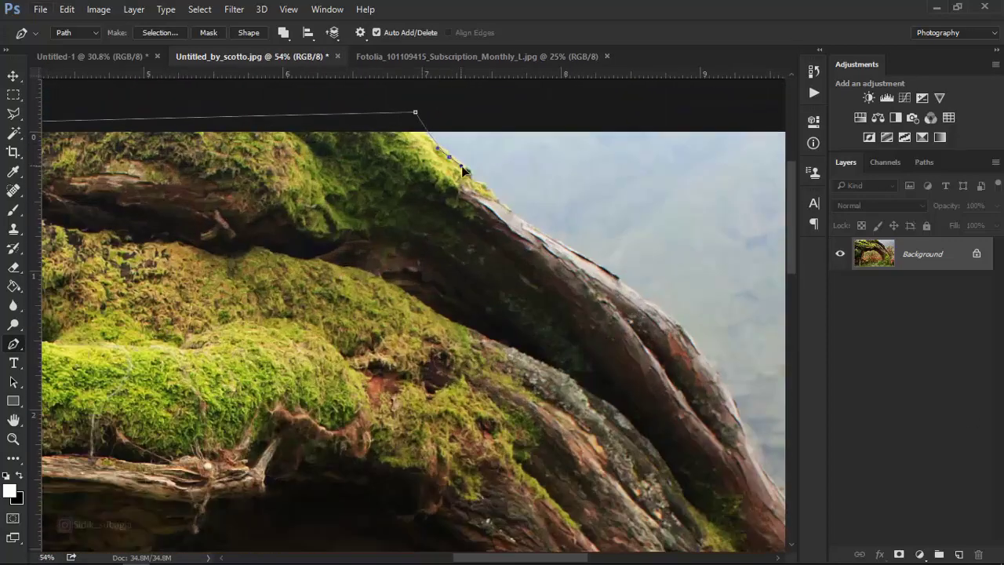
scroll(562, 250, down, 2)
scroll(557, 258, down, 1)
scroll(551, 271, down, 3)
scroll(551, 271, right, 2)
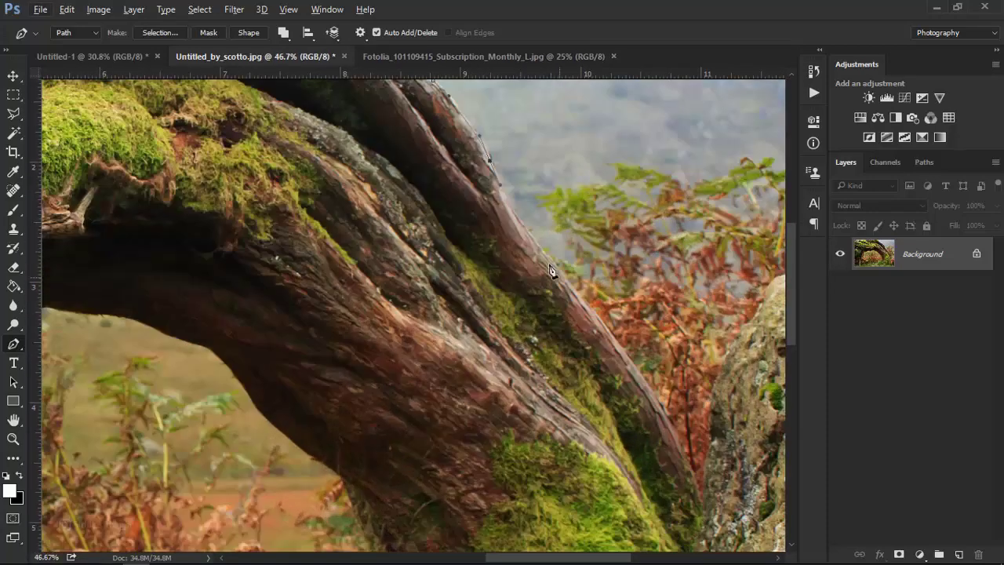
scroll(619, 330, down, 2)
click(692, 412)
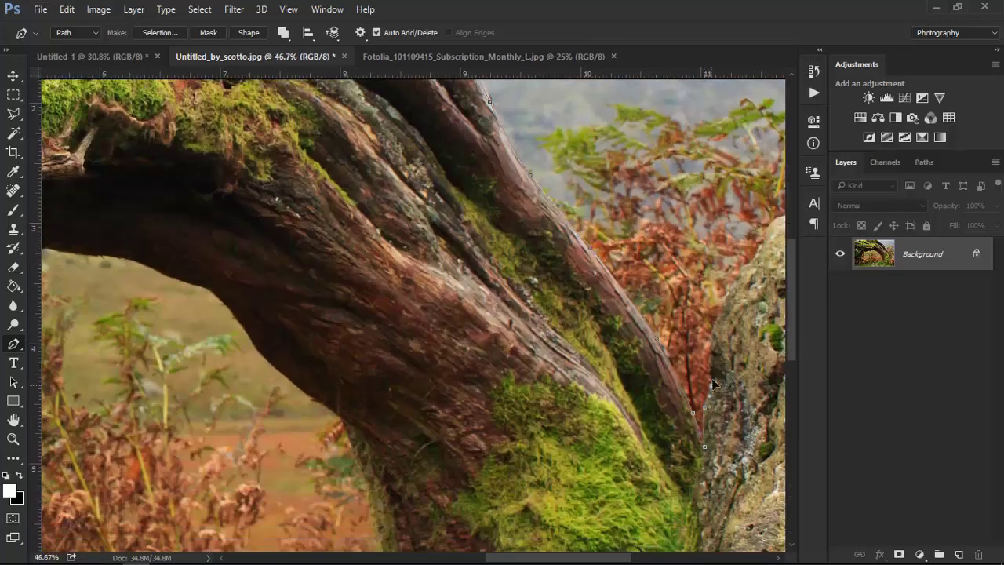
- Add an anchor at the lower right trunk edge to close the outline, then zoom out
scroll(712, 382, up, 3)
scroll(574, 304, right, 2)
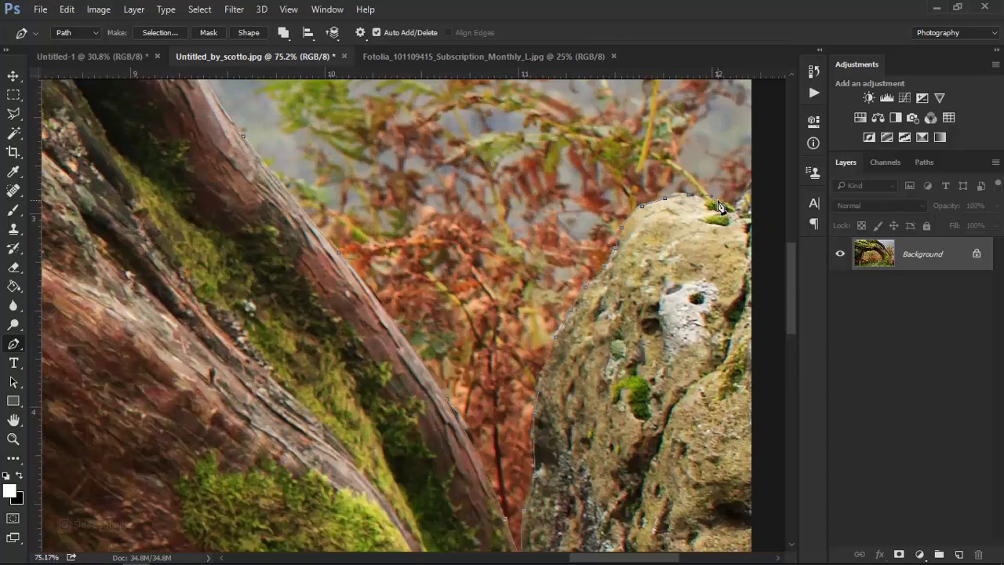
scroll(719, 206, down, 2)
scroll(706, 235, down, 2)
scroll(706, 236, down, 2)
scroll(437, 306, left, 2)
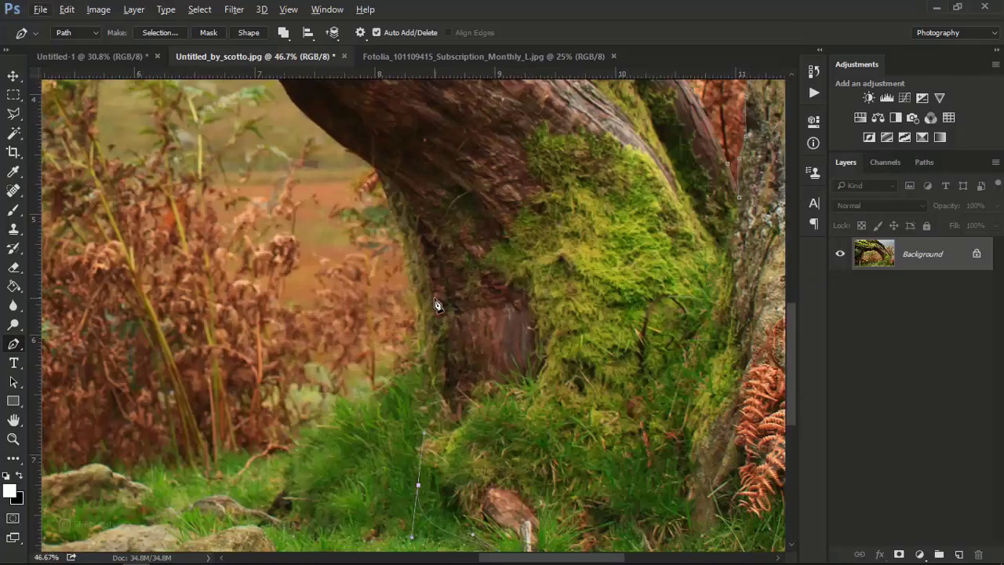
scroll(407, 252, up, 3)
click(375, 251)
scroll(458, 215, down, 2)
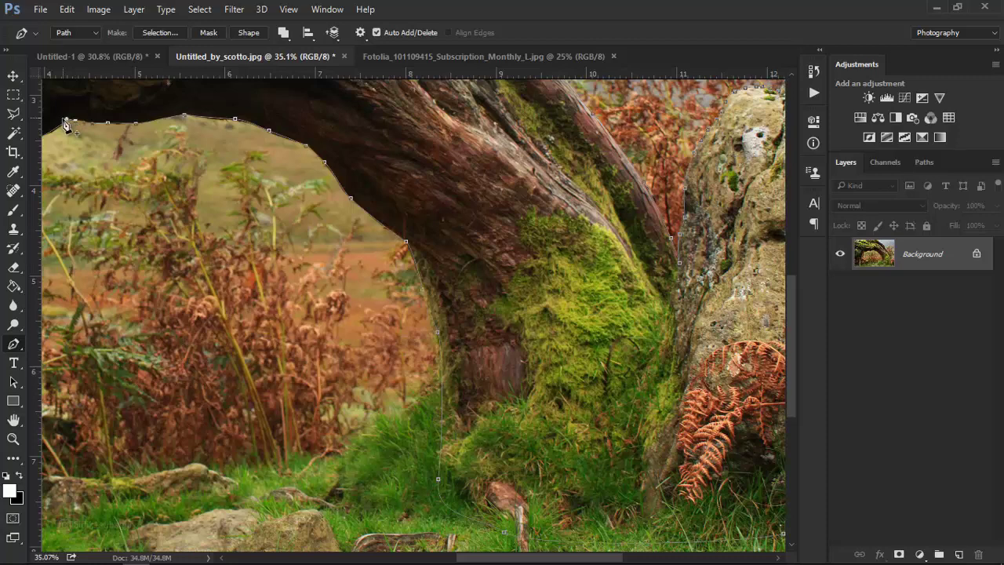
scroll(444, 219, down, 2)
scroll(450, 220, down, 1)
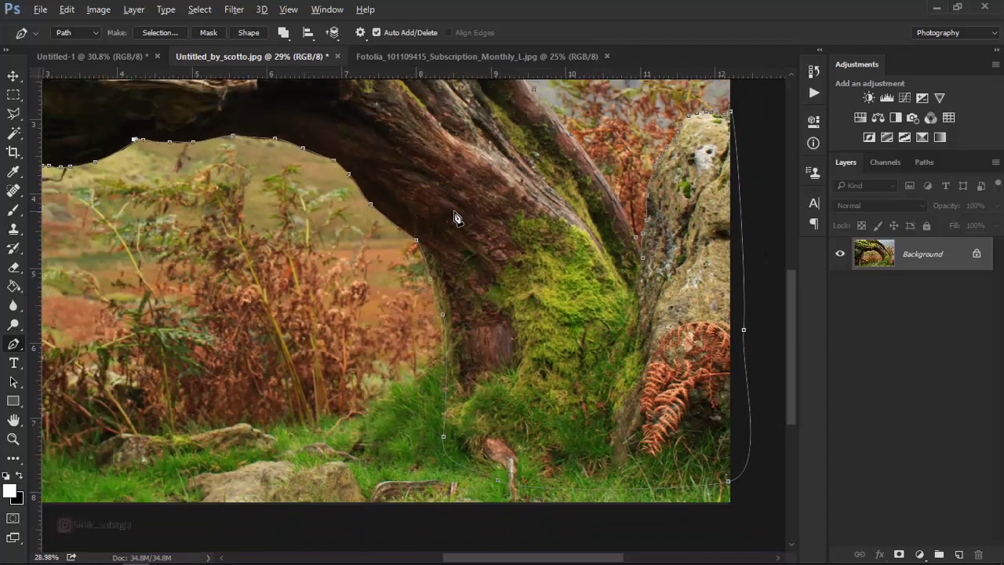
scroll(455, 220, down, 2)
- Convert the arch path into a selection with a 1-pixel feather
right_click(422, 193)
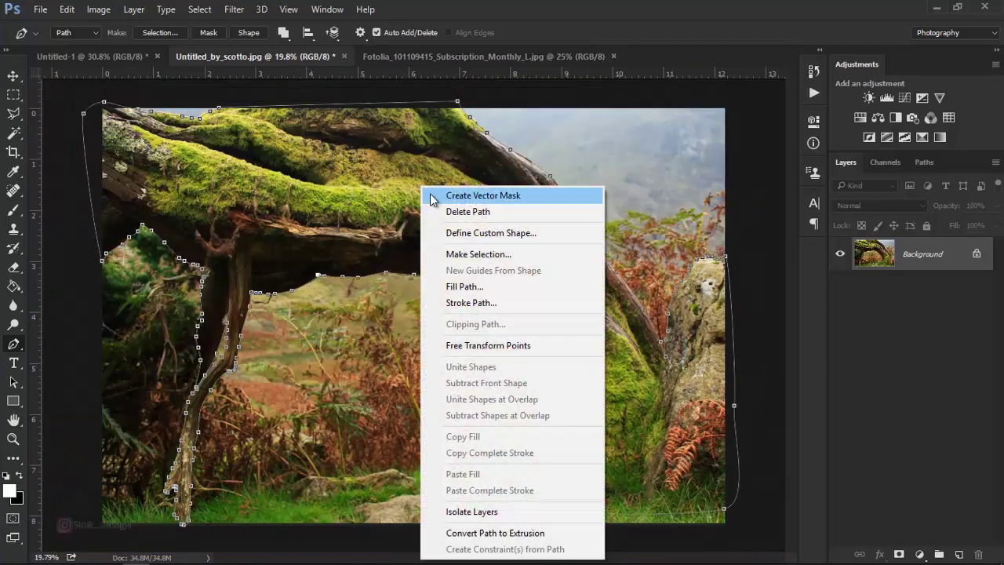
click(471, 254)
click(584, 153)
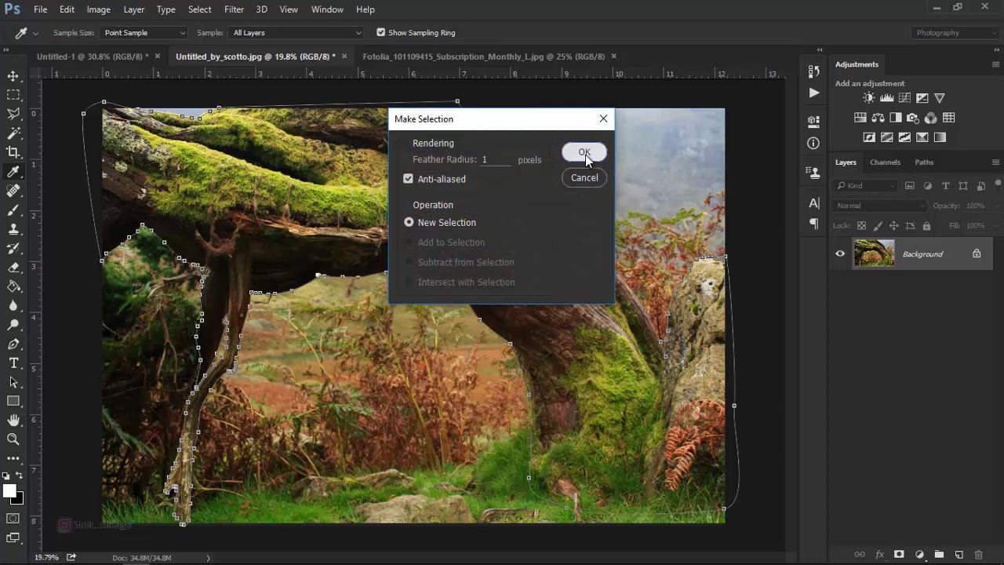
- Copy the selected arch onto new Layer 1 and select the Background layer
scroll(353, 191, down, 3)
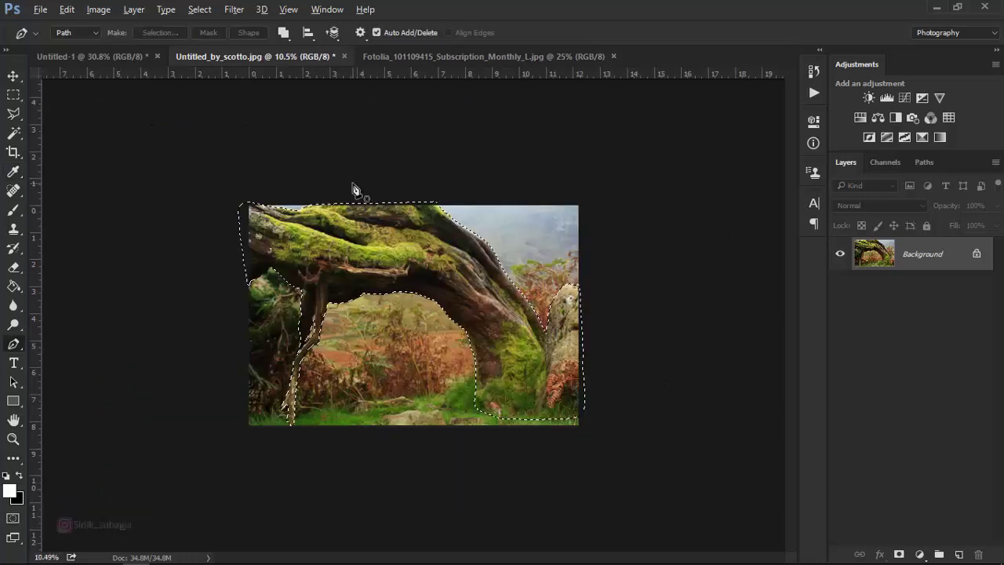
scroll(353, 191, down, 1)
scroll(353, 191, up, 1)
key(ctrl+j)
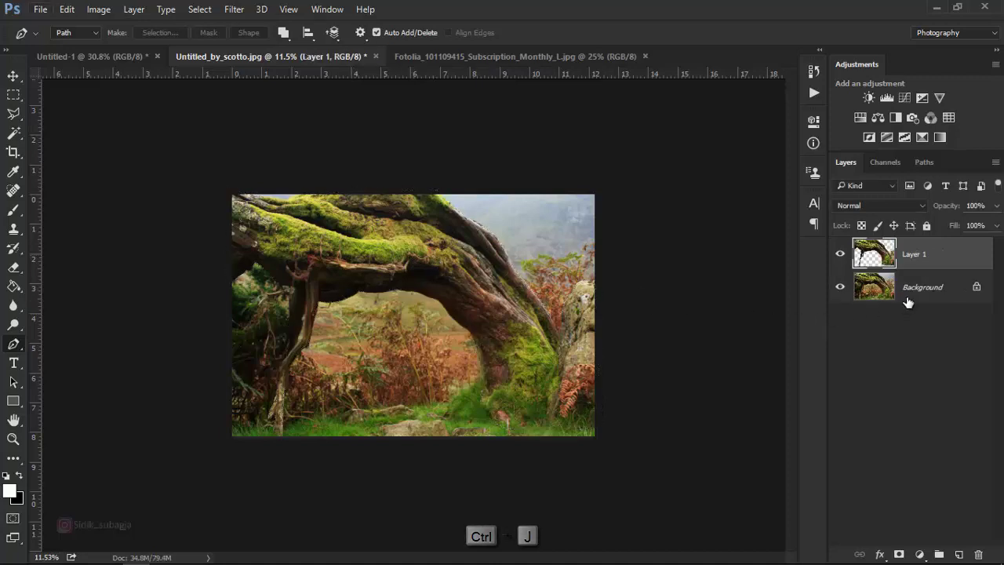
click(907, 297)
- Move the Layer 1 tree cut-out into the Untitled-1 document
key(v)
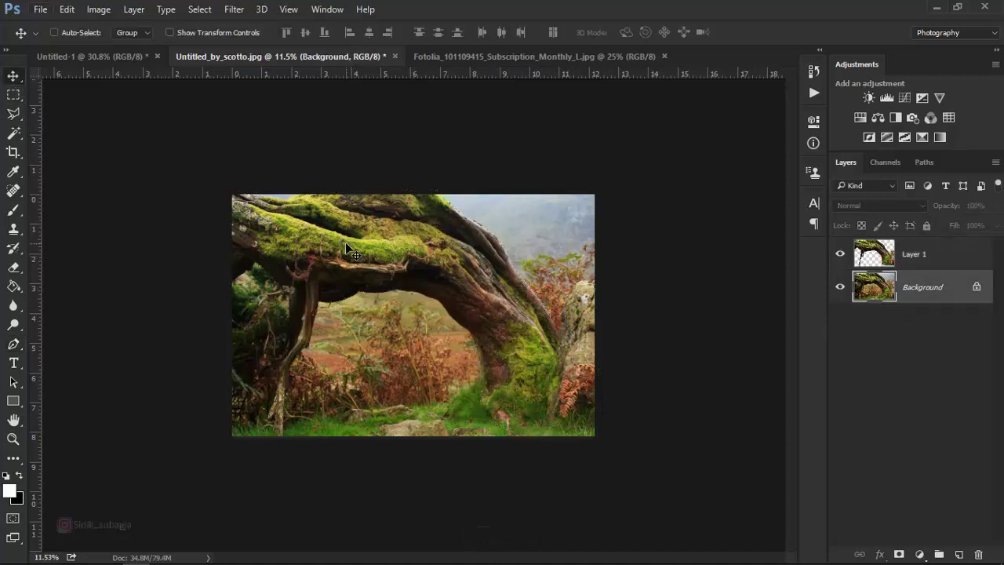
ctrl+click(346, 248)
drag(360, 255, 130, 69)
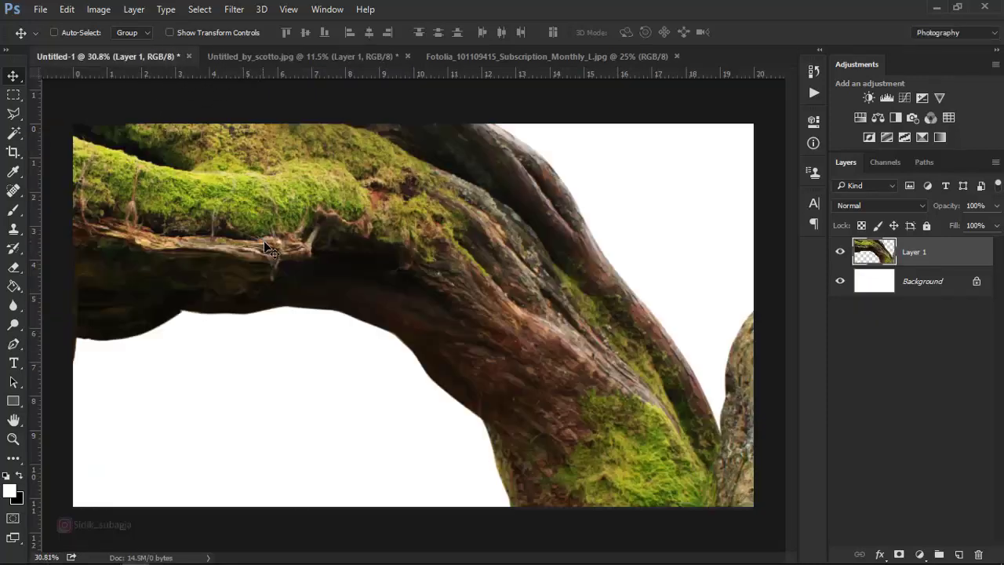
drag(142, 95, 302, 276)
- Scale the tree arch to about 62% and move it up-right onto the canvas
key(ctrl+t)
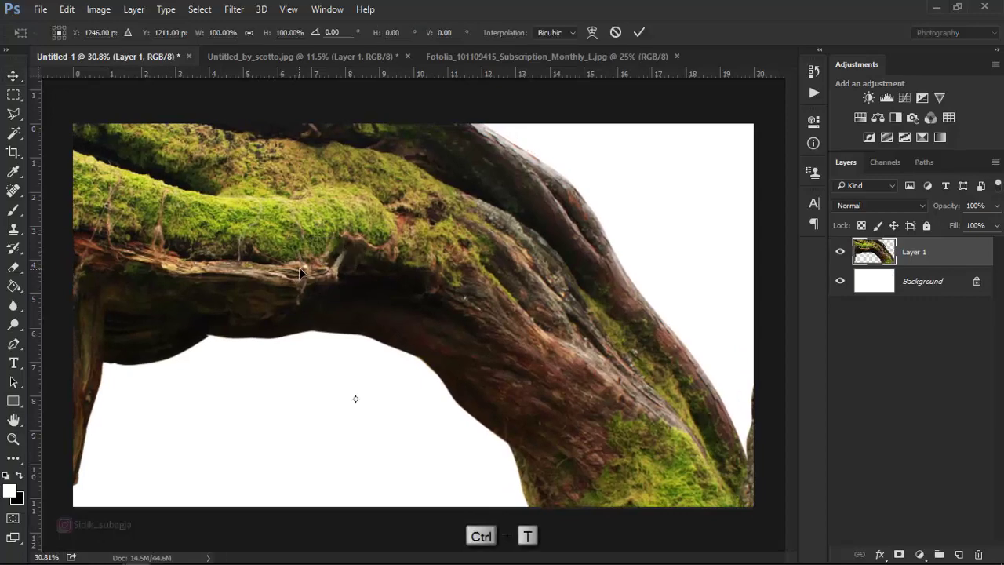
scroll(311, 259, down, 2)
scroll(311, 259, down, 1)
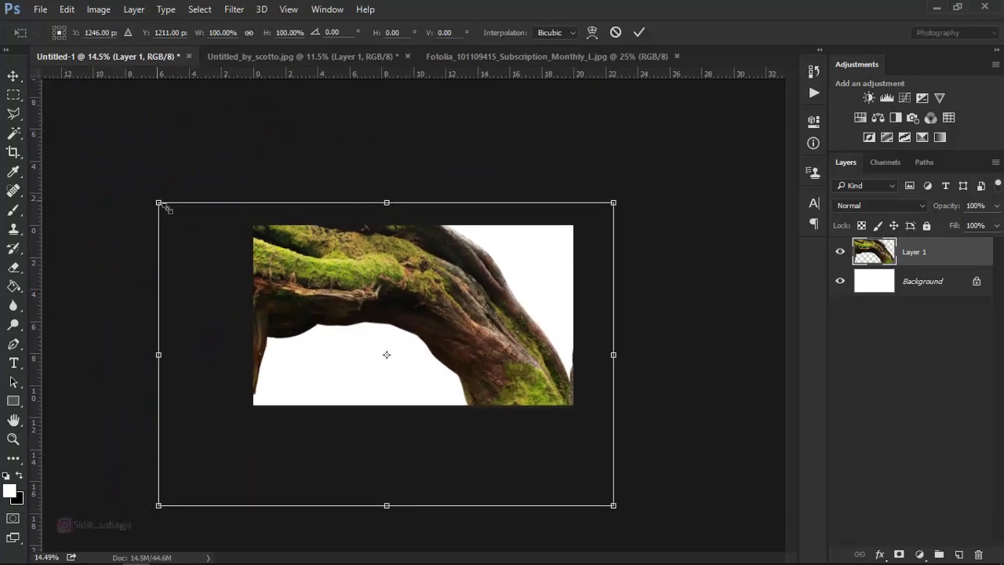
drag(161, 206, 245, 261)
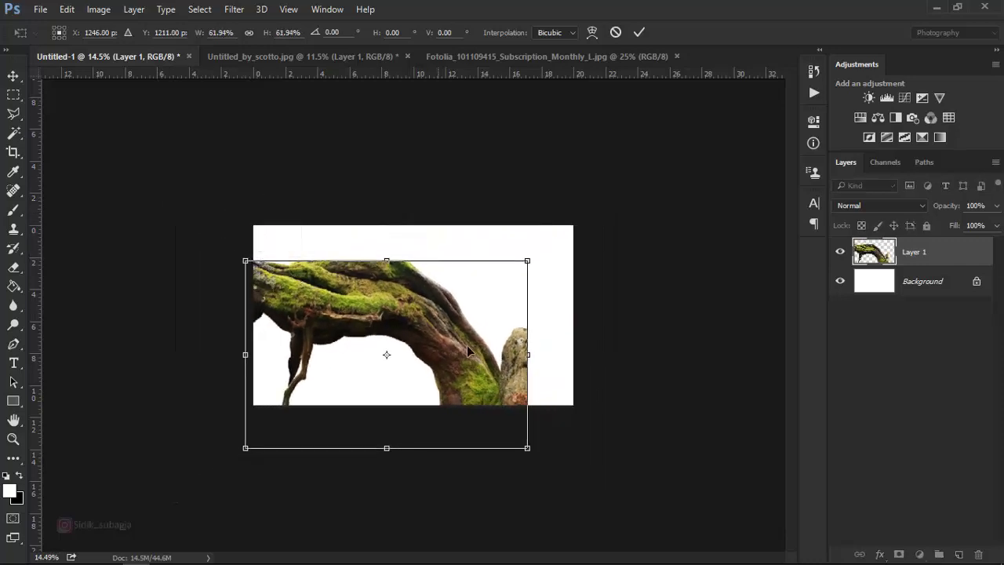
drag(466, 346, 493, 311)
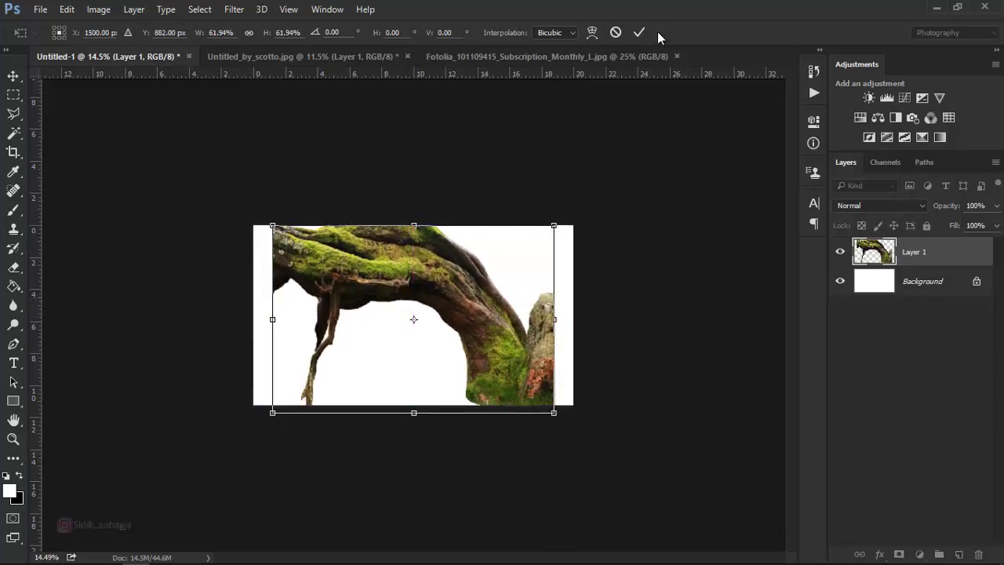
key(Return)
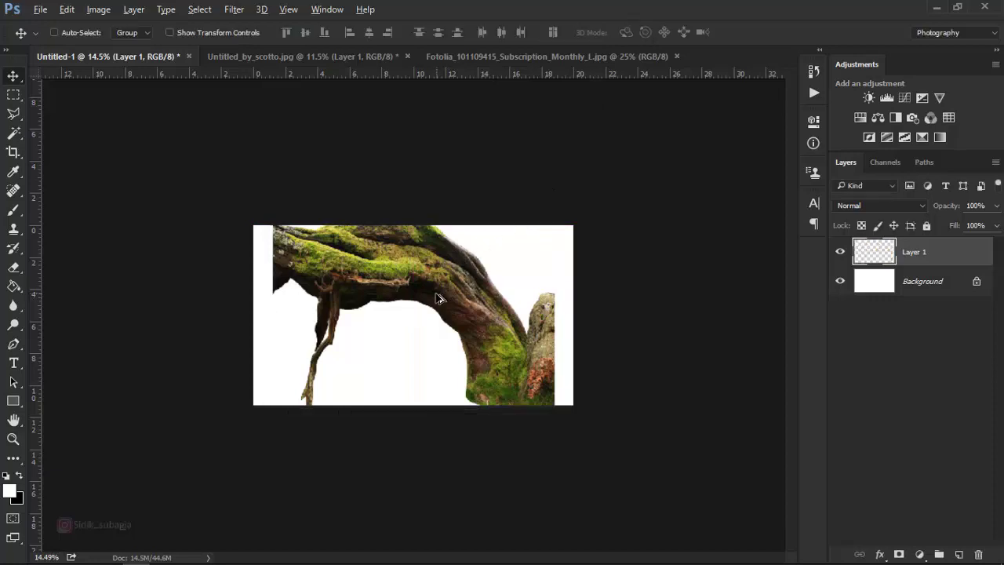
- Transform the tree arch again, enlarging it to about 116% to fill the canvas
key(ctrl+plus)
key(b)
key(ctrl+t)
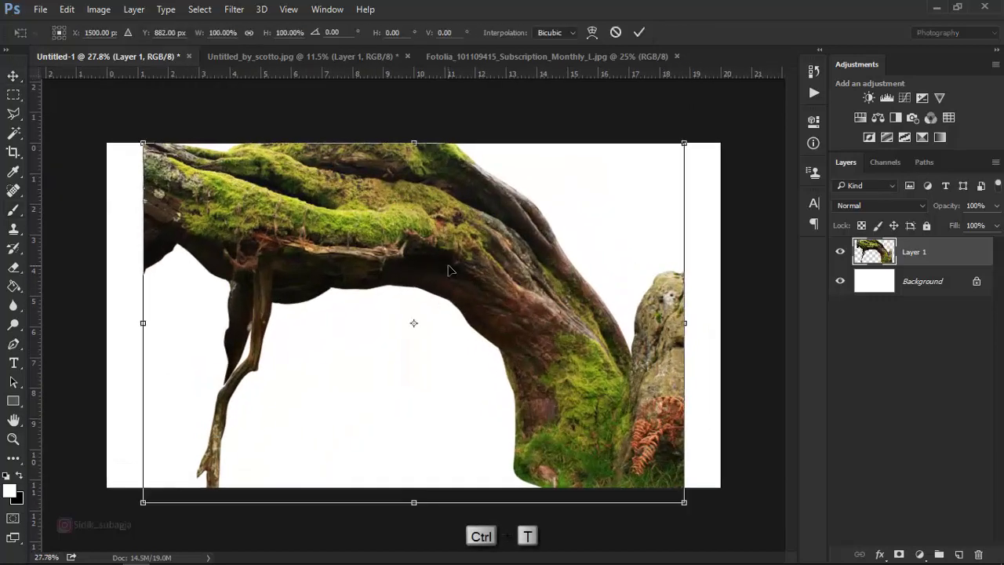
scroll(413, 317, down, 1)
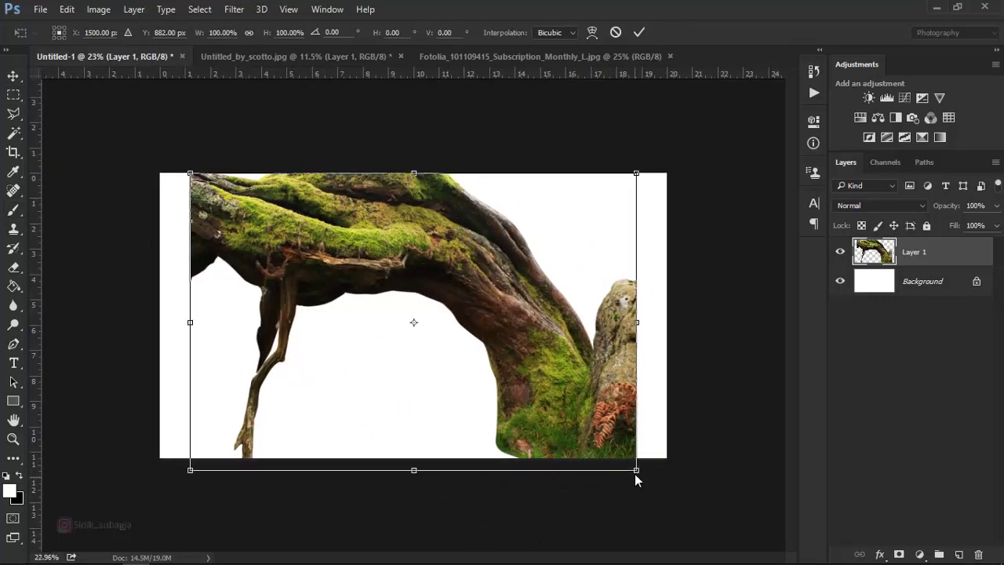
drag(637, 470, 672, 494)
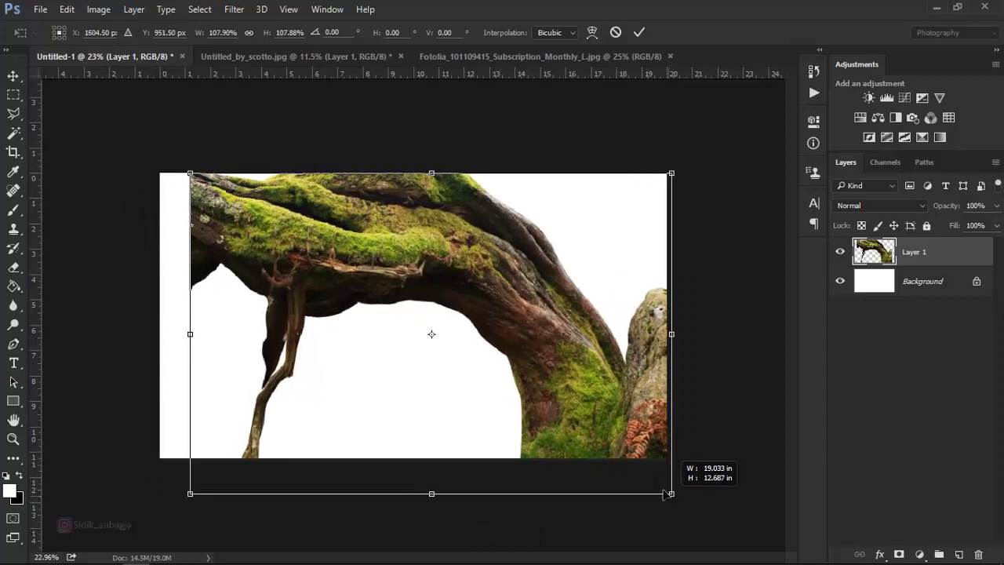
drag(190, 171, 147, 165)
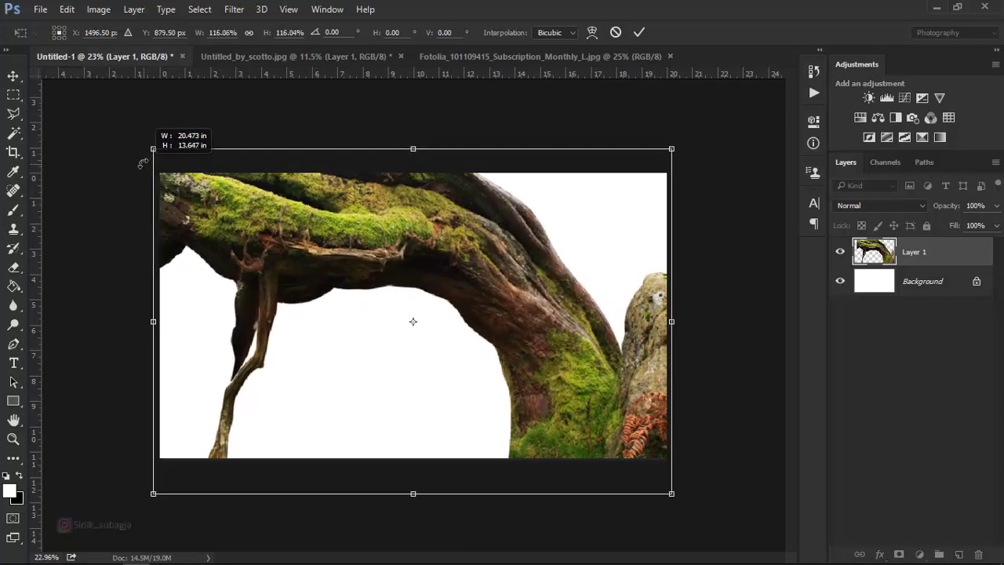
drag(146, 165, 142, 160)
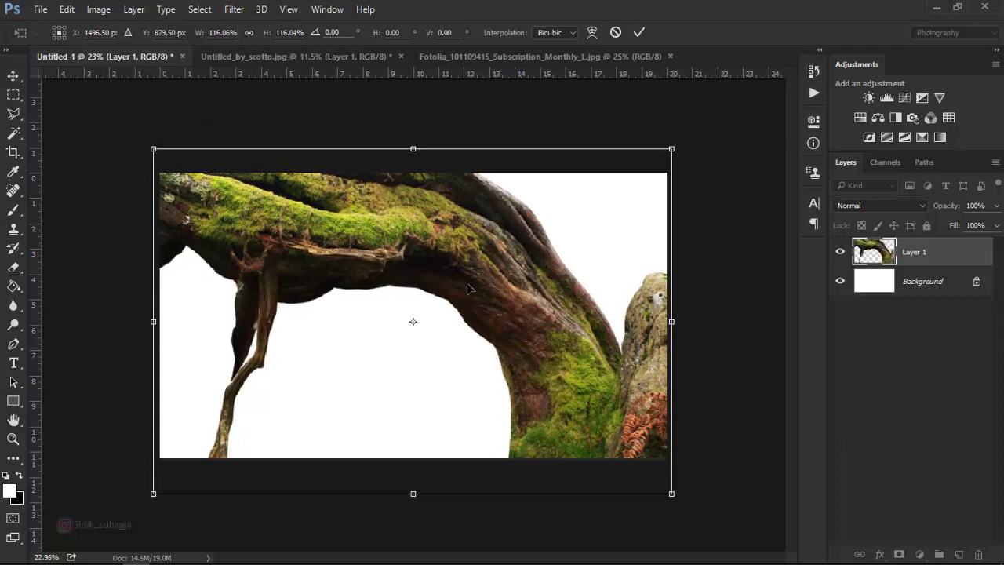
- Commit the enlarged arch and duplicate Layer 1 as Layer 1 copy
key(b)
click(640, 32)
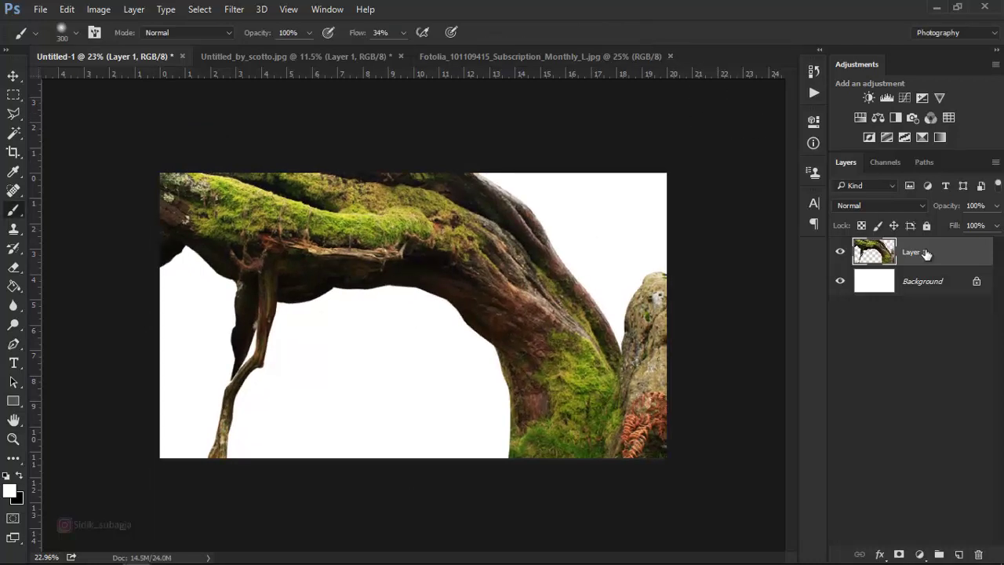
drag(926, 261, 960, 555)
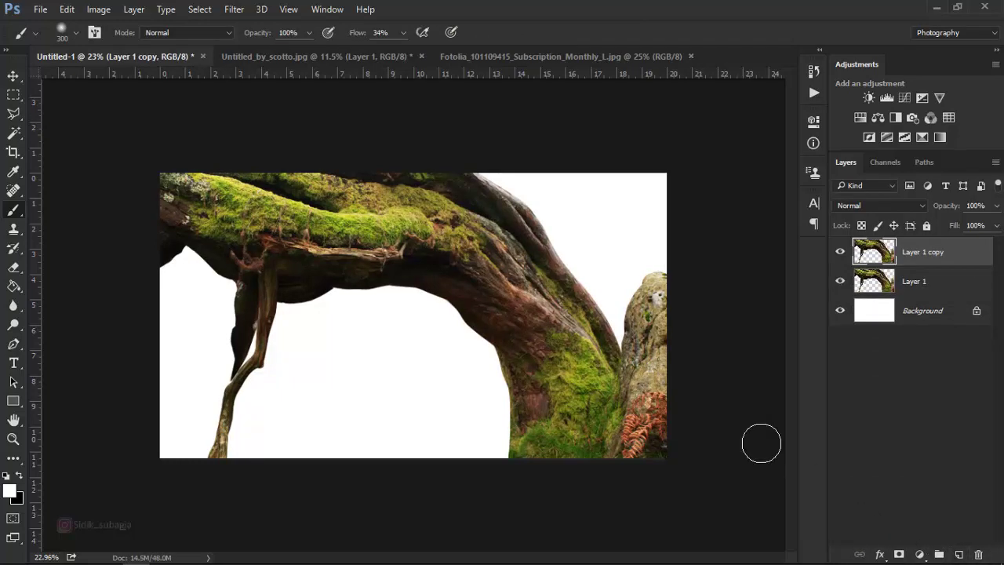
- Rotate and move the original Layer 1, then flip it horizontally
click(914, 284)
key(ctrl+t)
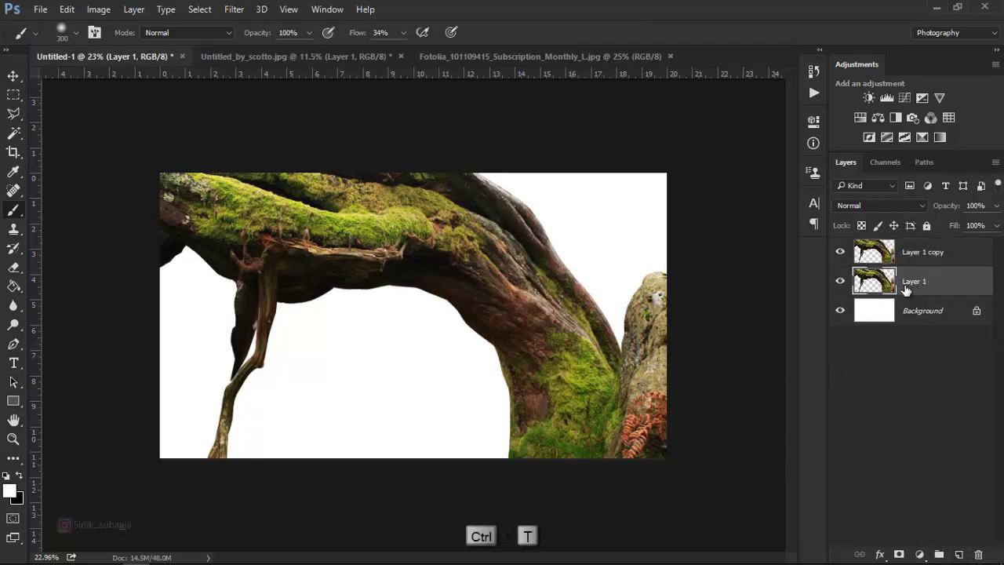
drag(711, 322, 347, 101)
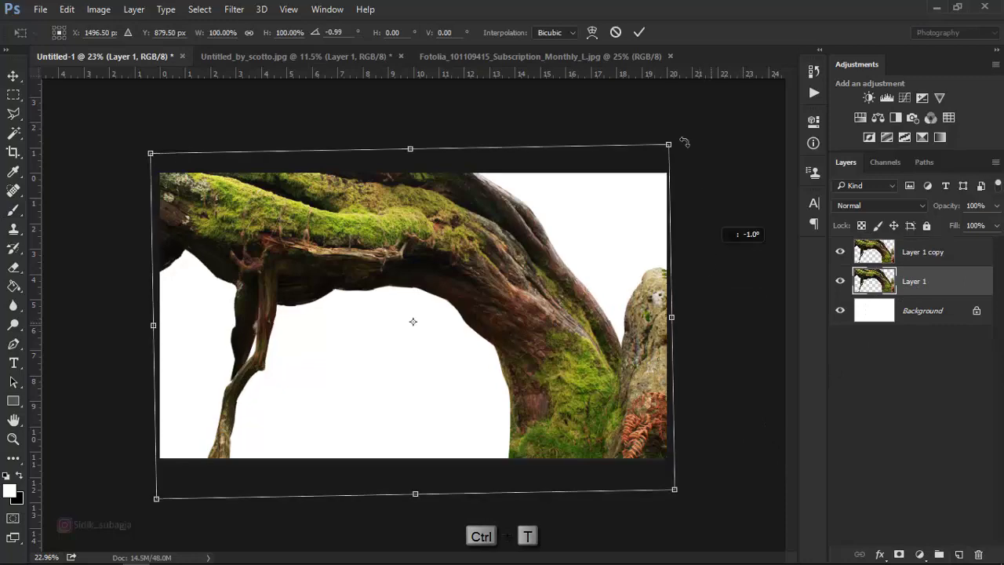
drag(425, 265, 559, 397)
right_click(560, 397)
click(624, 376)
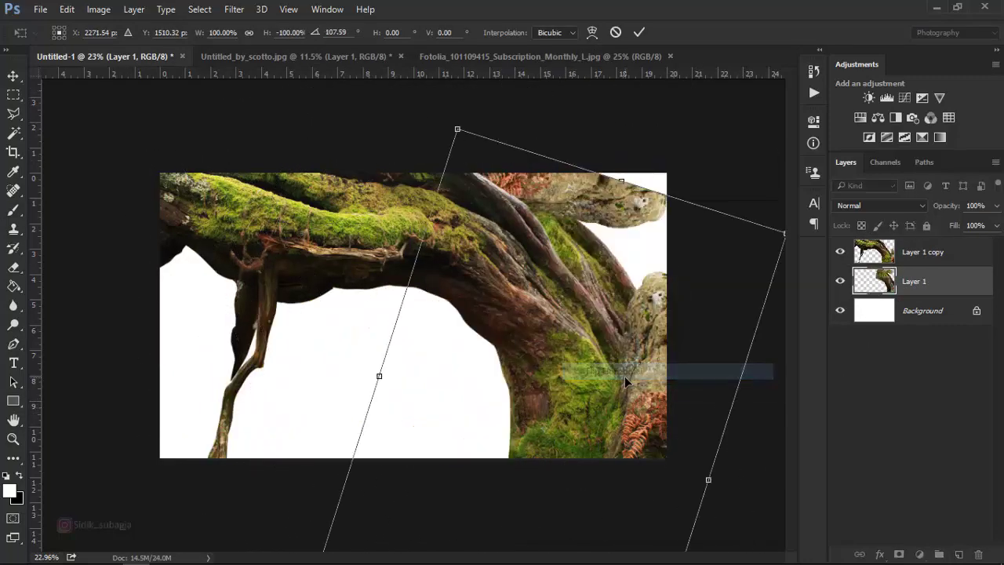
- Rotate the mirrored tree layer to about 126° and shift it right
mouse_move(753, 419)
mouse_down()
mouse_move(554, 538)
mouse_move(677, 466)
mouse_move(213, 343)
mouse_move(256, 433)
mouse_move(439, 518)
mouse_up()
drag(613, 352, 604, 261)
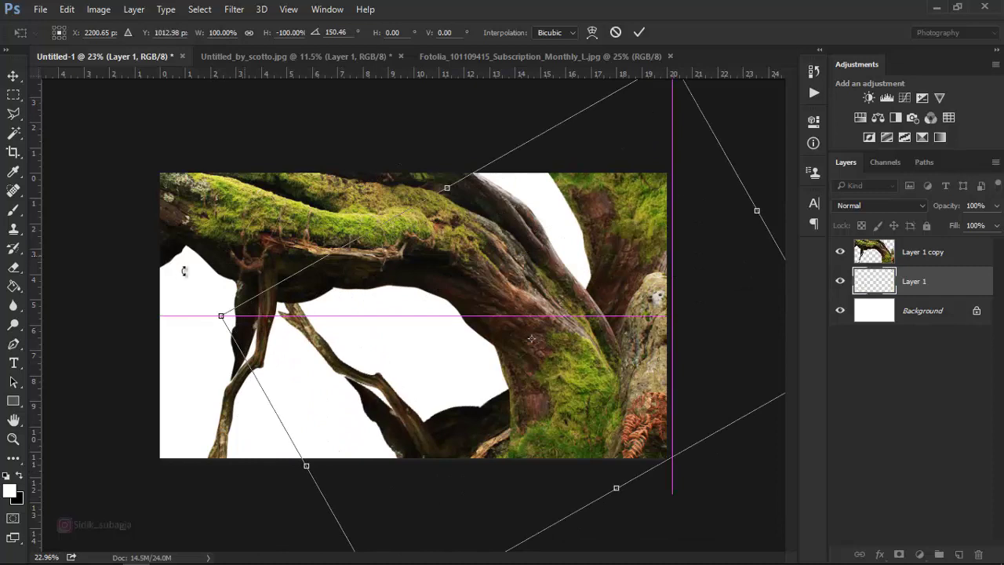
mouse_move(183, 269)
mouse_down()
mouse_move(290, 412)
mouse_move(382, 374)
mouse_up()
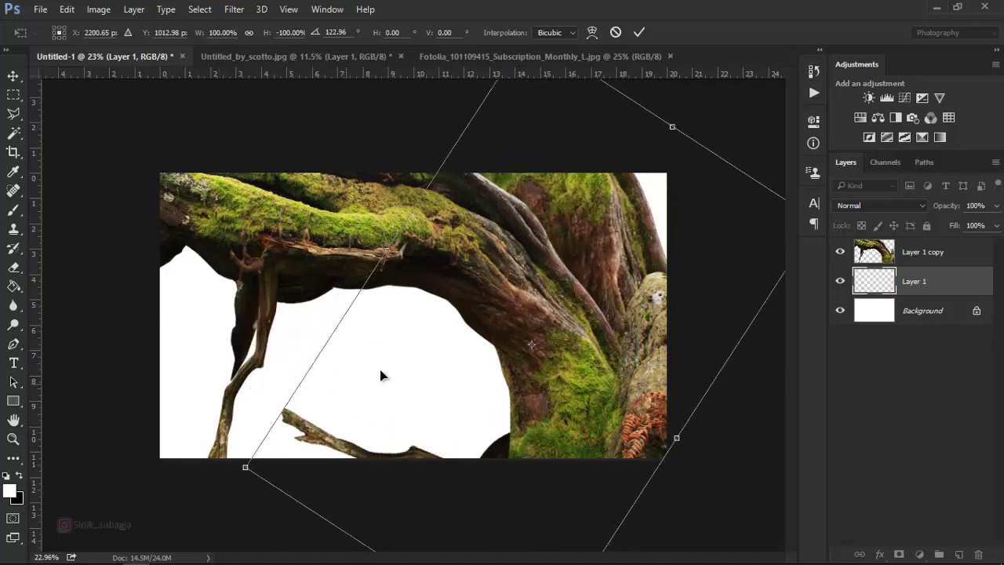
mouse_move(560, 340)
mouse_down()
mouse_move(627, 336)
mouse_move(634, 289)
mouse_up()
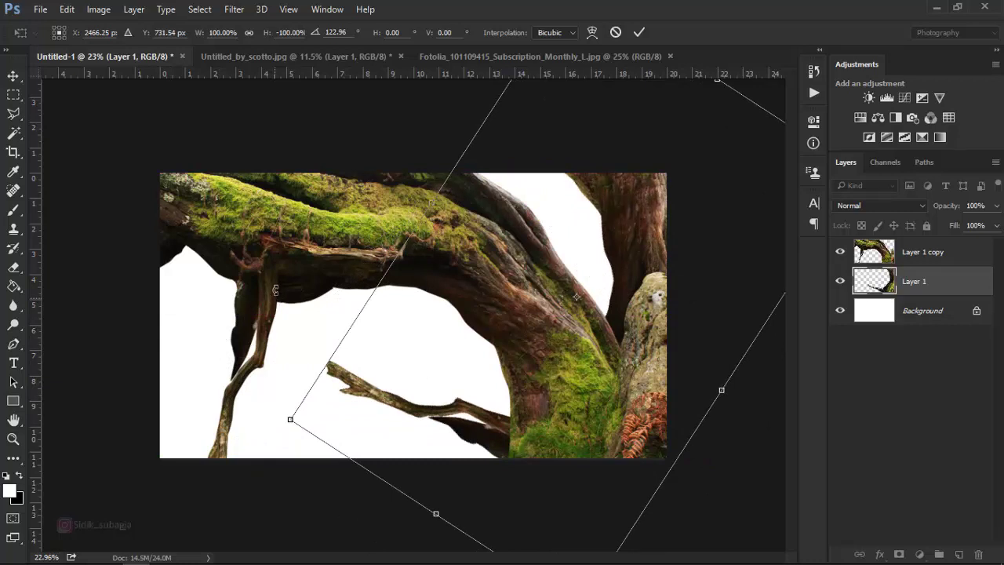
drag(275, 290, 212, 281)
scroll(455, 331, down, 2)
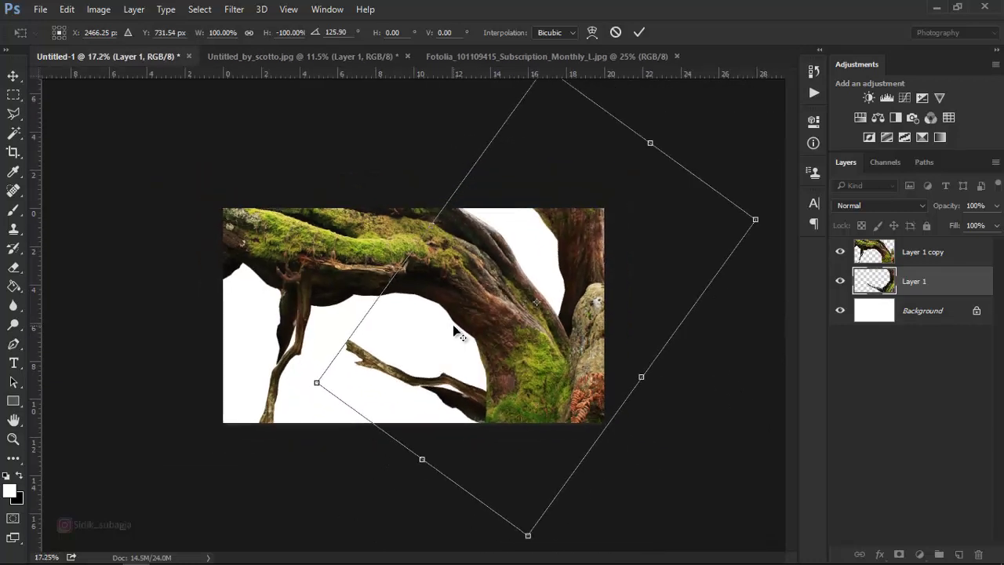
scroll(471, 369, down, 2)
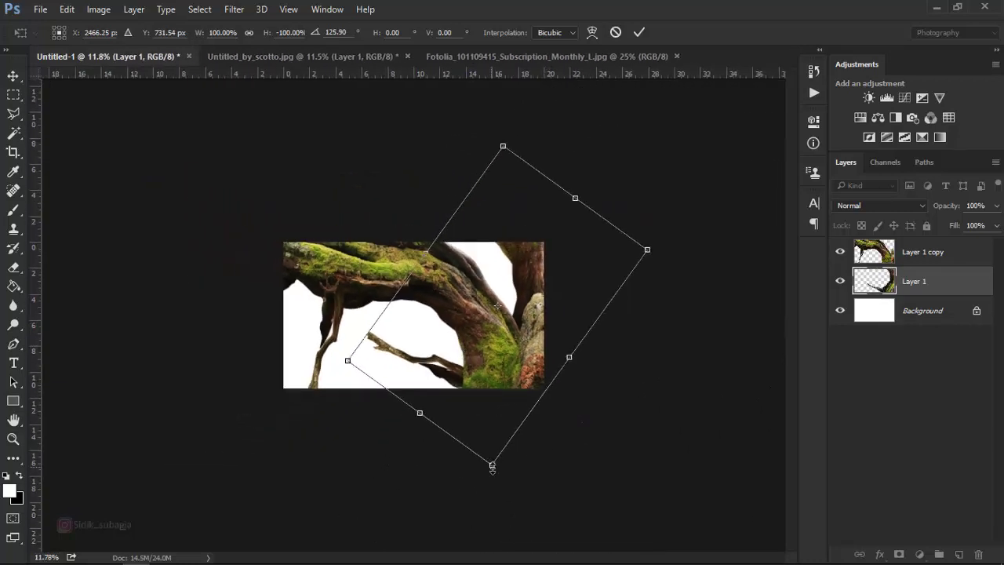
- Scale the flipped tree layer to about 113%, rotating it to about 145°
drag(492, 466, 466, 497)
mouse_move(489, 410)
mouse_down()
mouse_move(560, 410)
mouse_move(601, 448)
mouse_up()
drag(439, 369, 524, 383)
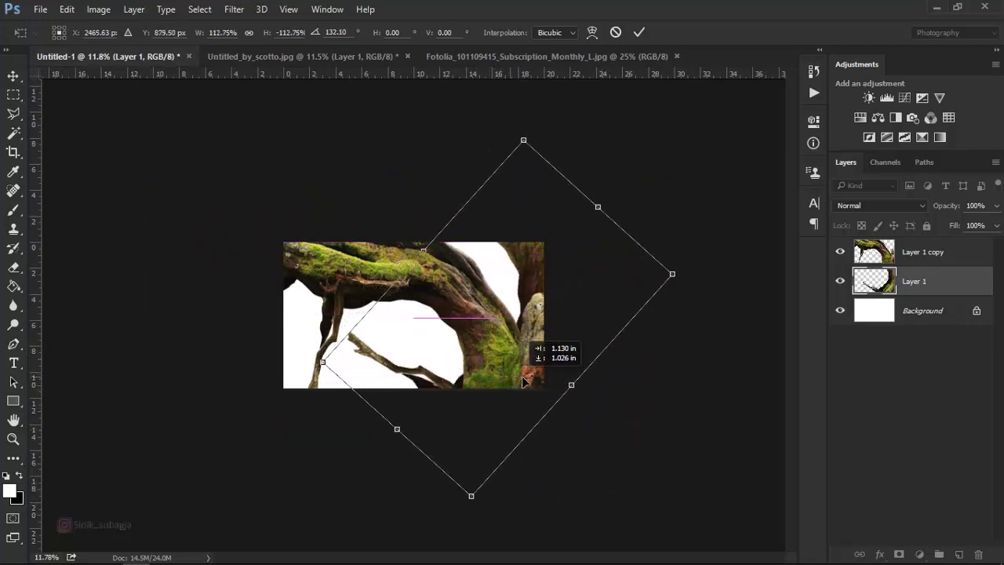
drag(645, 415, 651, 430)
mouse_move(565, 378)
mouse_down()
mouse_move(545, 383)
mouse_move(547, 370)
mouse_up()
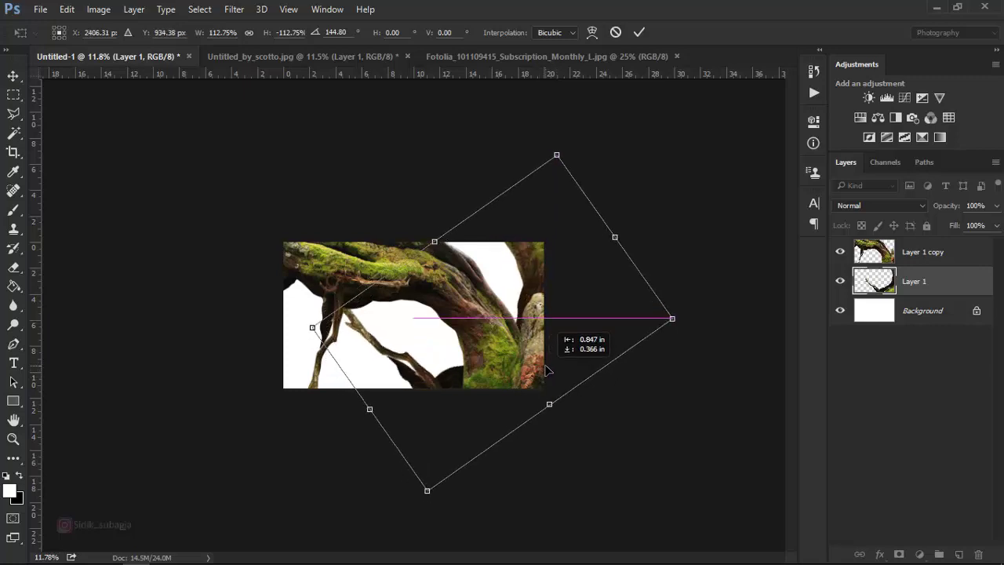
- Fine-tune the tree layer's rotation to about 150° and apply the transform
key(ctrl+plus)
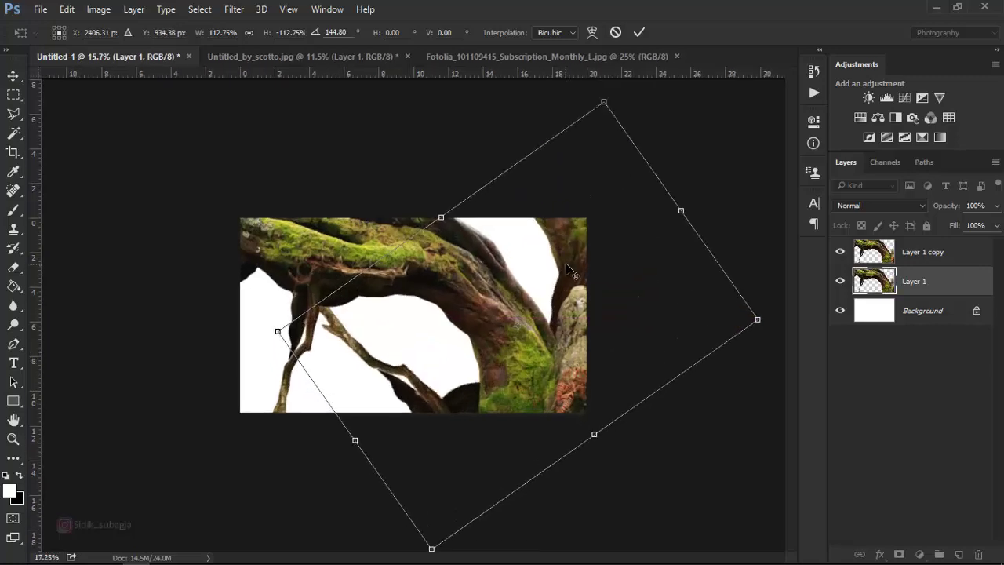
key(ctrl+plus)
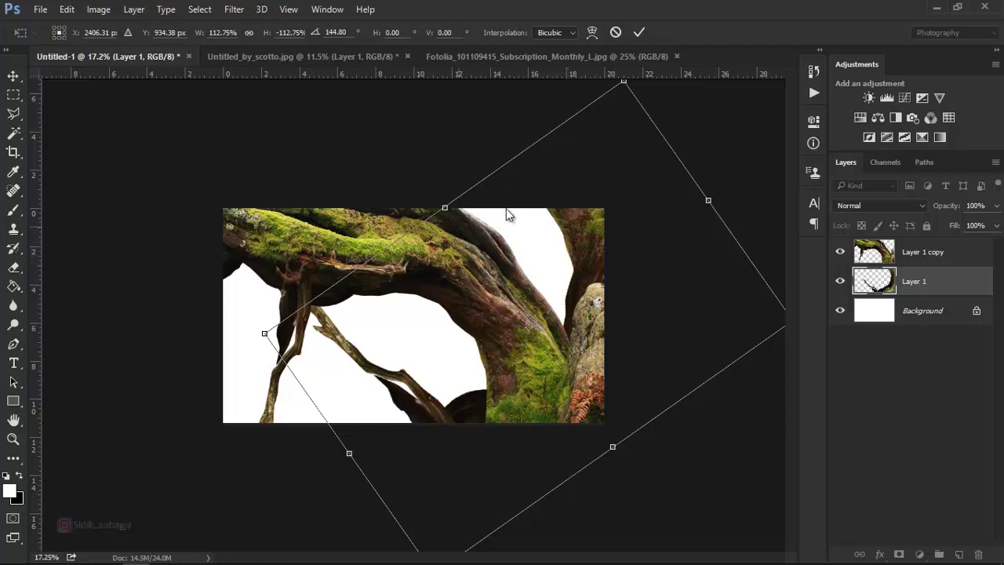
drag(476, 156, 492, 142)
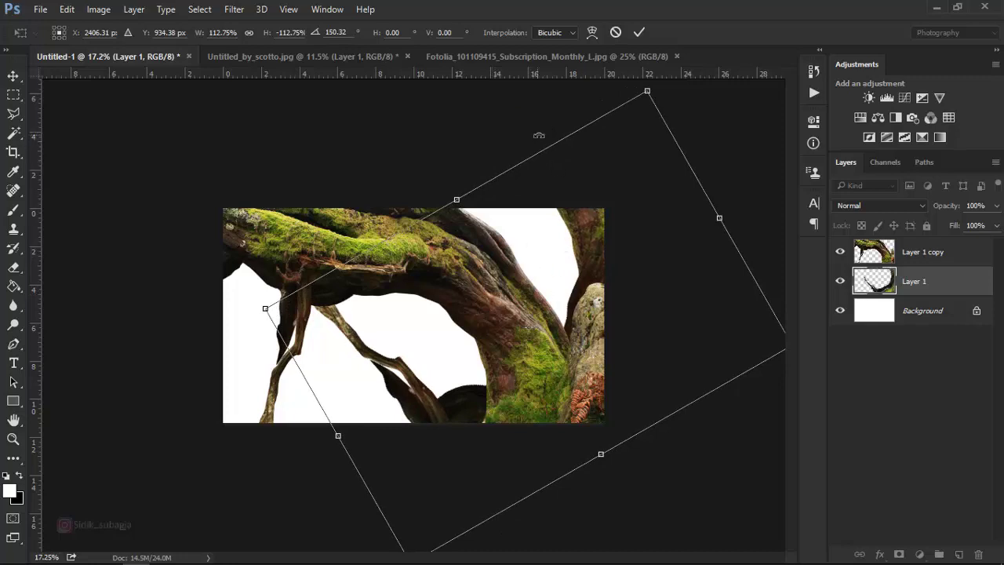
drag(539, 135, 553, 122)
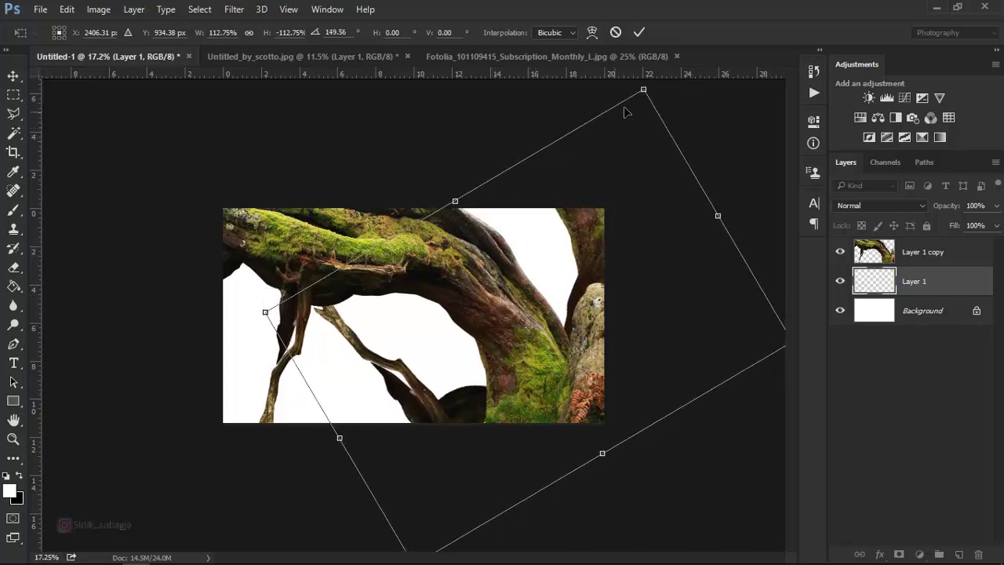
click(639, 32)
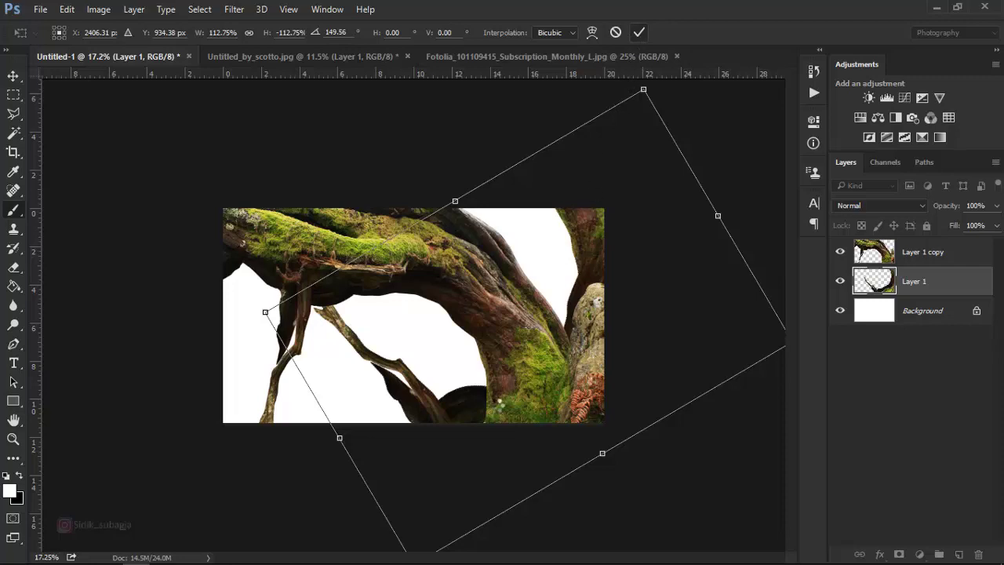
- Add a layer mask to Layer 1 and paint out the middle branch in black
key(ctrl+plus)
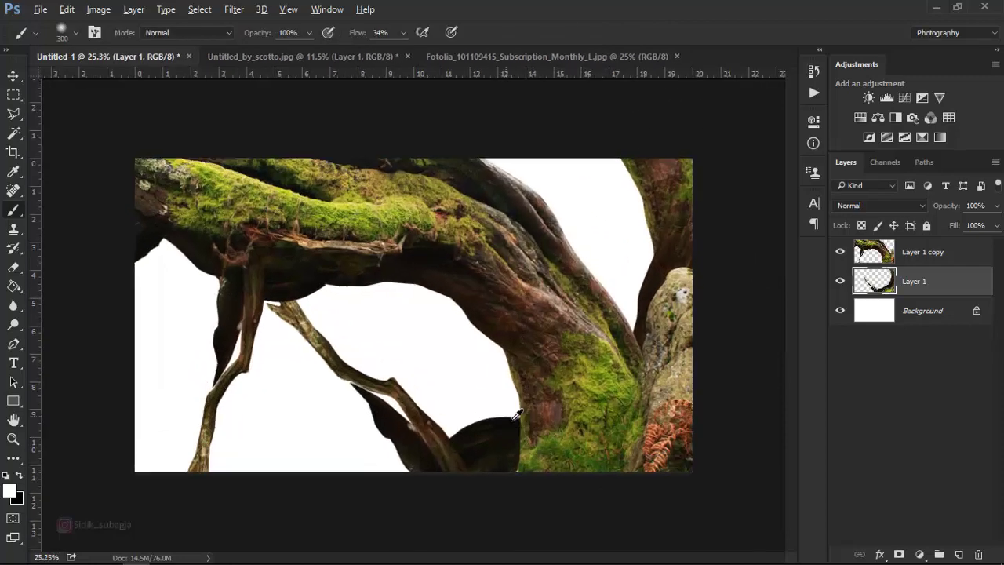
click(906, 557)
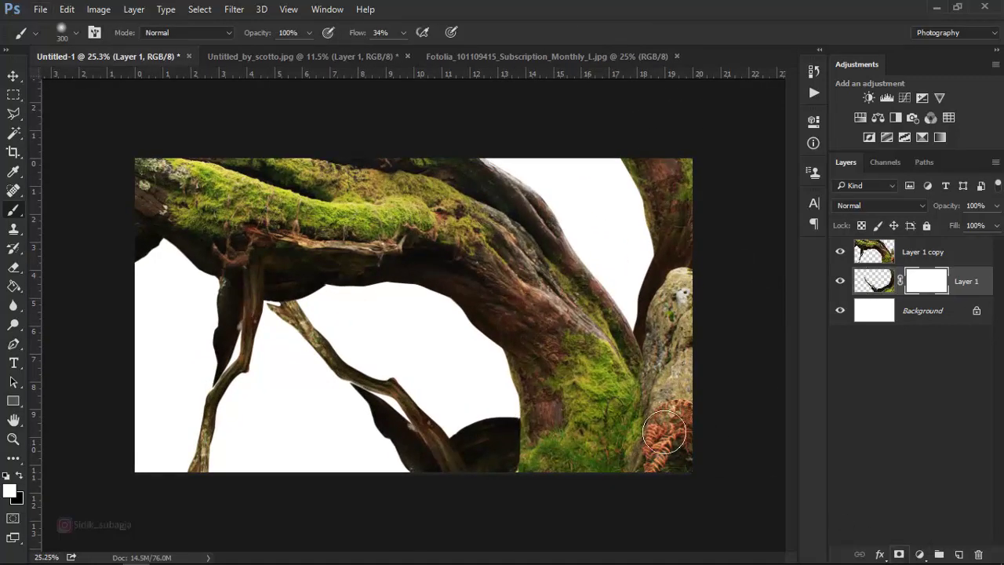
key(x)
mouse_move(400, 365)
mouse_down()
mouse_move(348, 393)
mouse_move(366, 366)
mouse_move(361, 345)
mouse_move(274, 336)
mouse_move(322, 297)
mouse_move(348, 330)
mouse_move(337, 397)
mouse_move(352, 424)
mouse_move(377, 458)
mouse_move(415, 421)
mouse_move(418, 441)
mouse_move(407, 437)
mouse_move(421, 453)
mouse_up()
key(bracketleft)
key(bracketleft)
key(bracketleft)
- Adjust brush flow, hide the leftover branch near the arch base, then zoom out
click(404, 34)
key(bracketleft)
key(bracketleft)
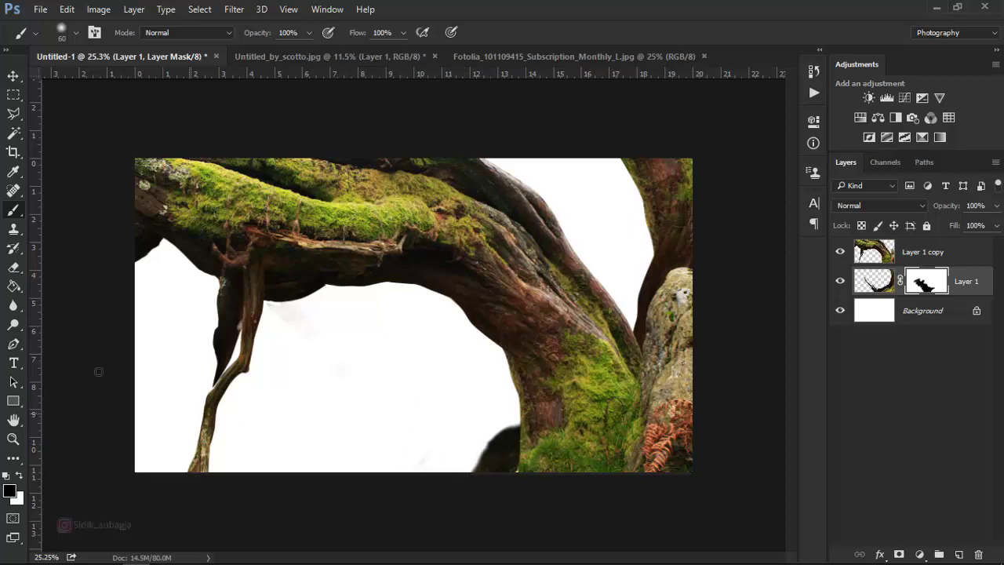
drag(538, 456, 574, 491)
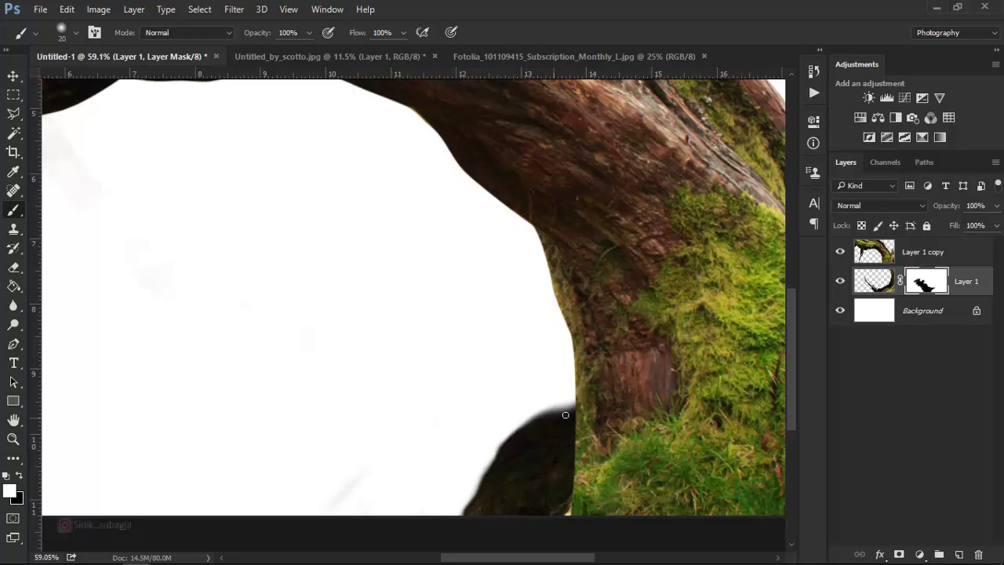
alt+scroll(406, 410, down, 1)
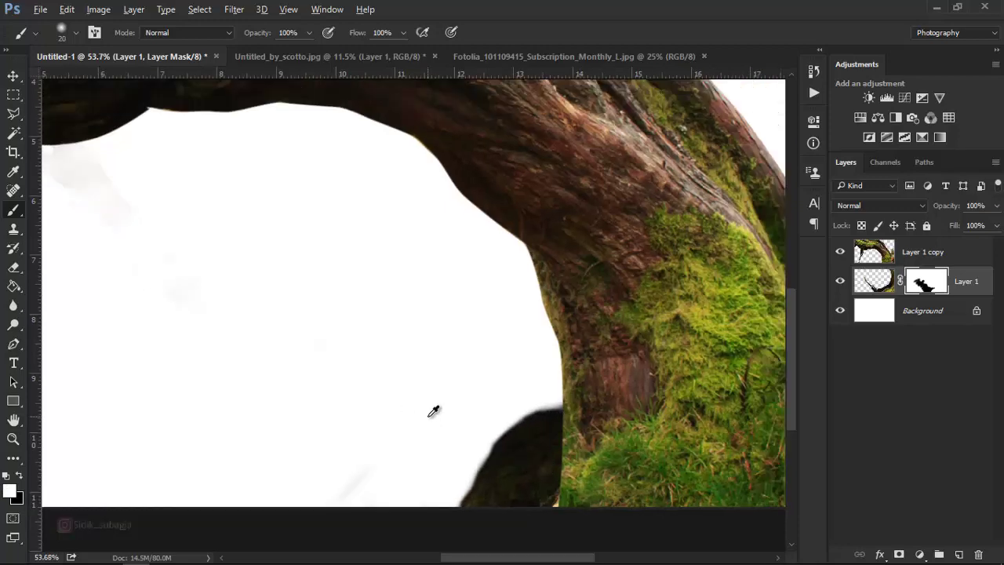
alt+scroll(432, 411, down, 1)
alt+scroll(526, 376, down, 1)
alt+scroll(534, 385, down, 1)
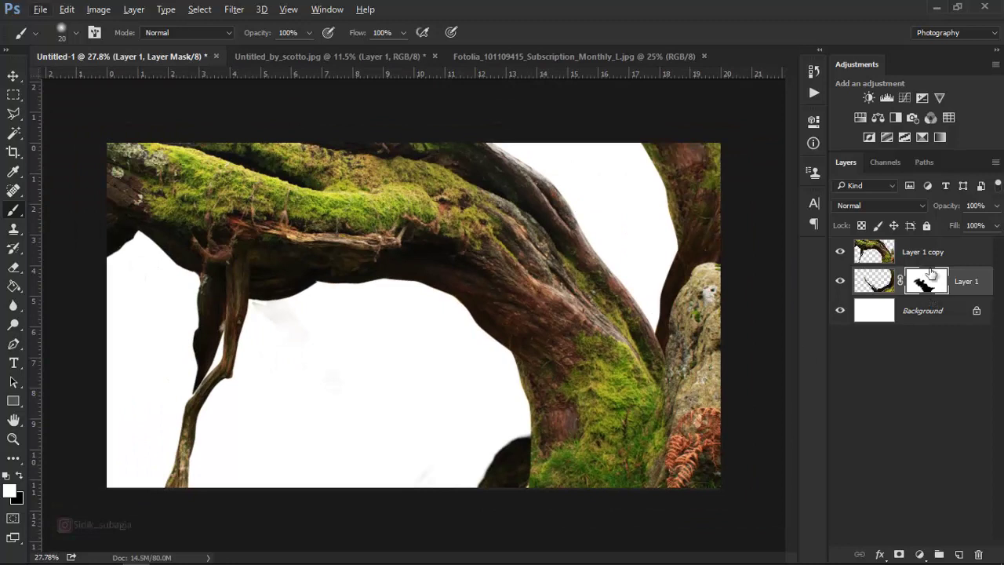
- Add a layer mask to Layer 1 copy and start hiding with a black 300px brush
click(940, 265)
click(900, 554)
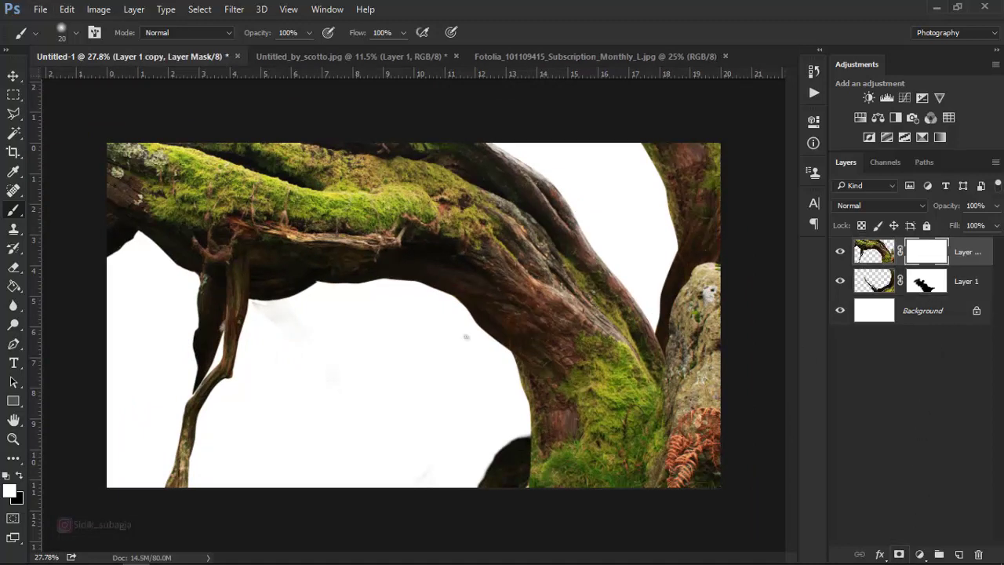
click(25, 474)
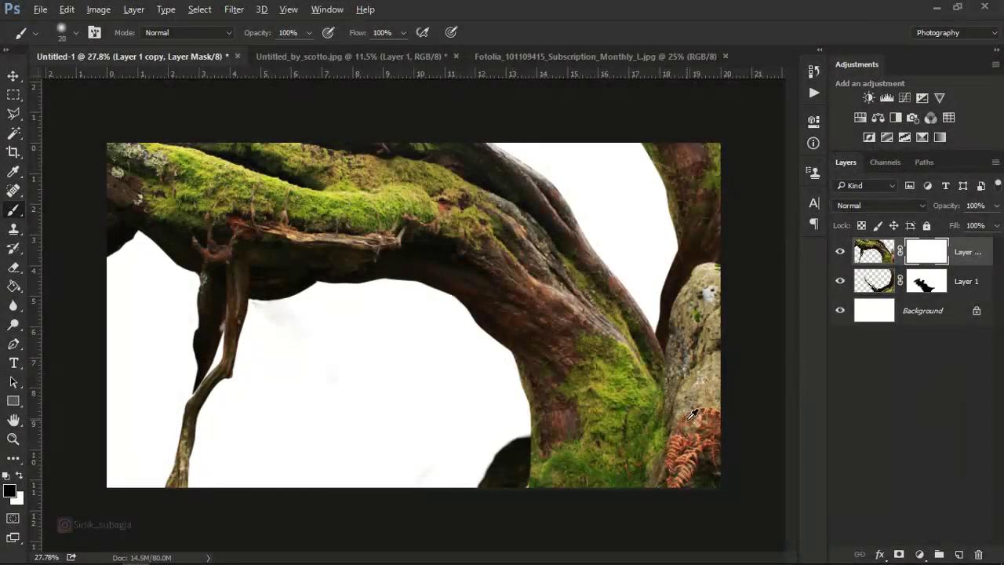
alt+scroll(489, 332, up, 2)
alt+scroll(717, 365, up, 1)
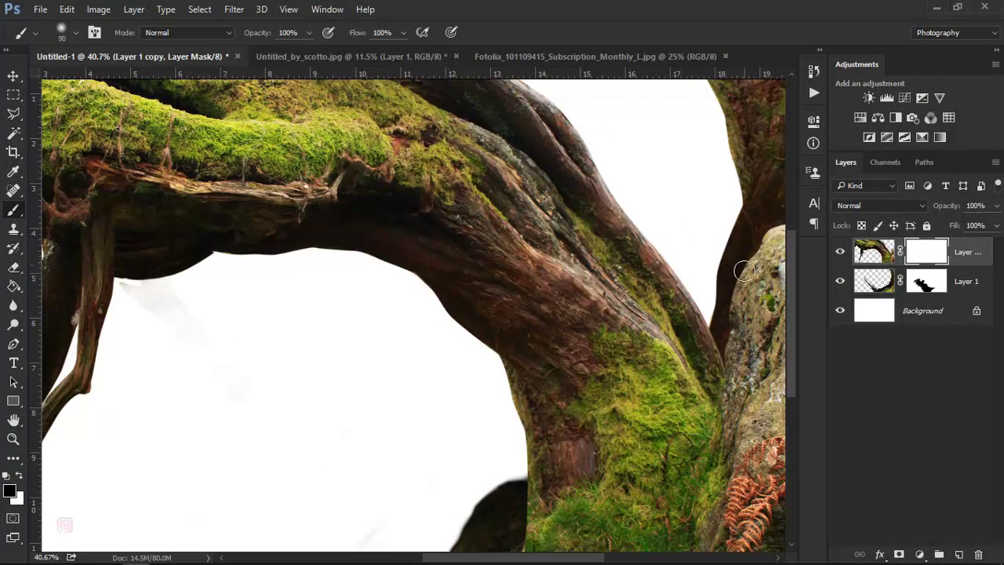
key(bracketright)
key(bracketright)
key(bracketright)
key(bracketright)
key(bracketright)
key(bracketright)
key(bracketright)
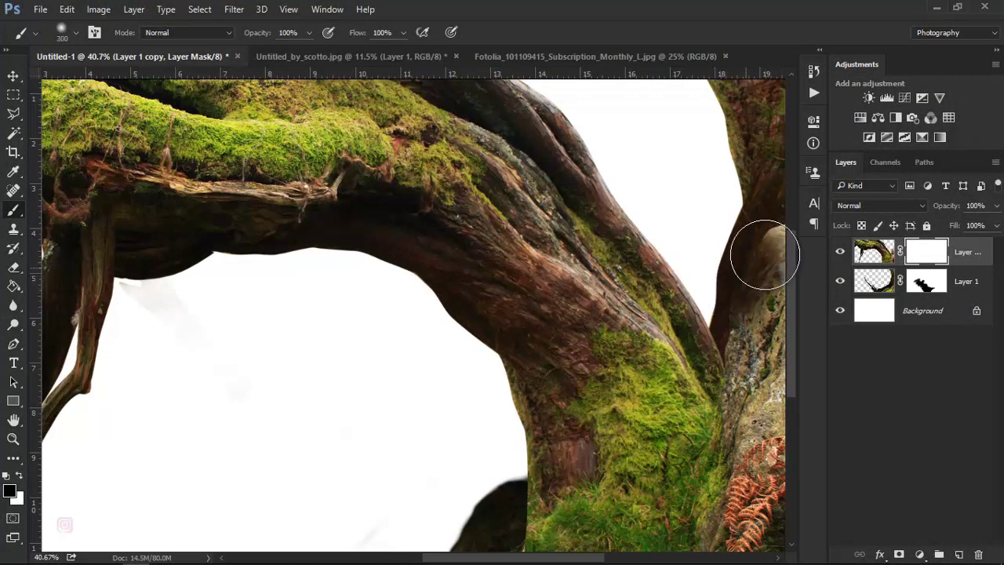
click(765, 255)
- At 64% brush flow, mask out the pale rock right of the mossy trunk
click(403, 33)
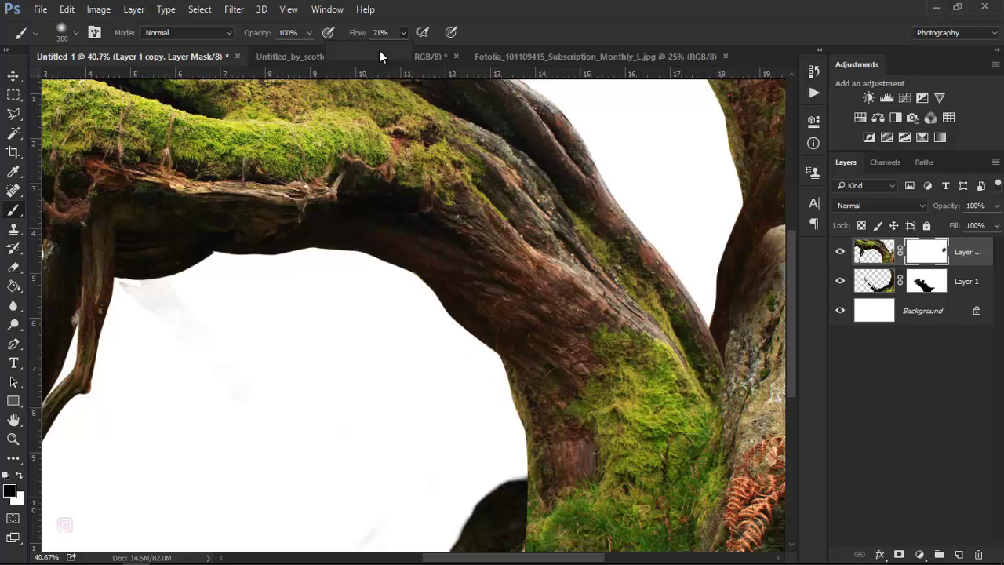
drag(379, 51, 374, 51)
alt+scroll(753, 280, down, 3)
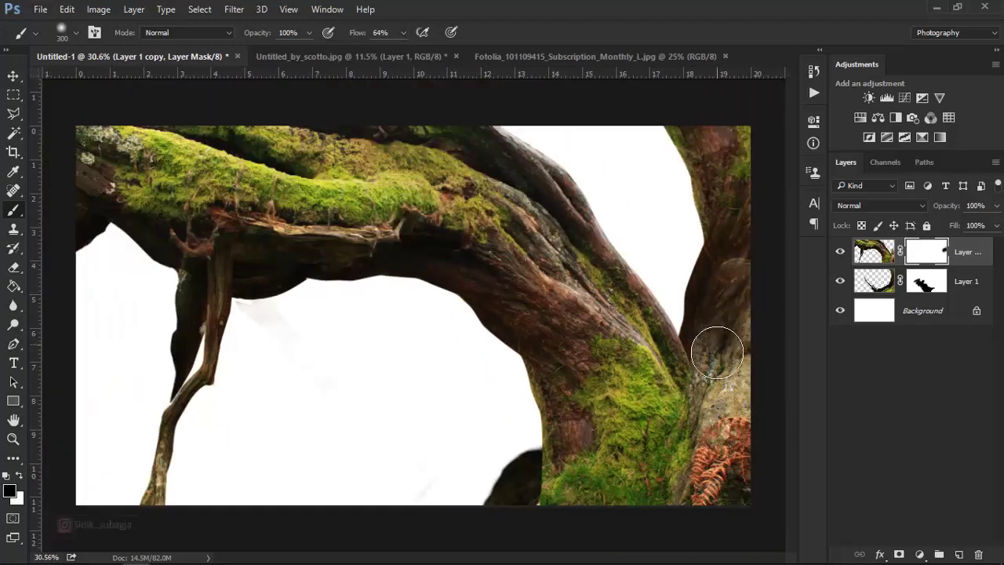
mouse_move(717, 354)
mouse_down()
mouse_move(695, 369)
mouse_move(739, 369)
mouse_move(756, 280)
mouse_up()
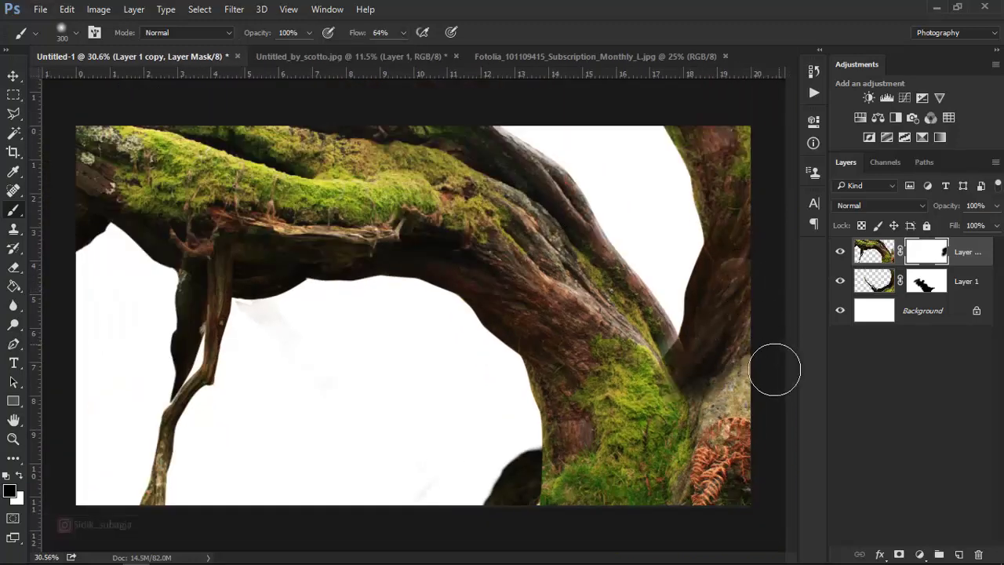
mouse_move(774, 369)
mouse_down()
mouse_move(762, 365)
mouse_move(780, 358)
mouse_up()
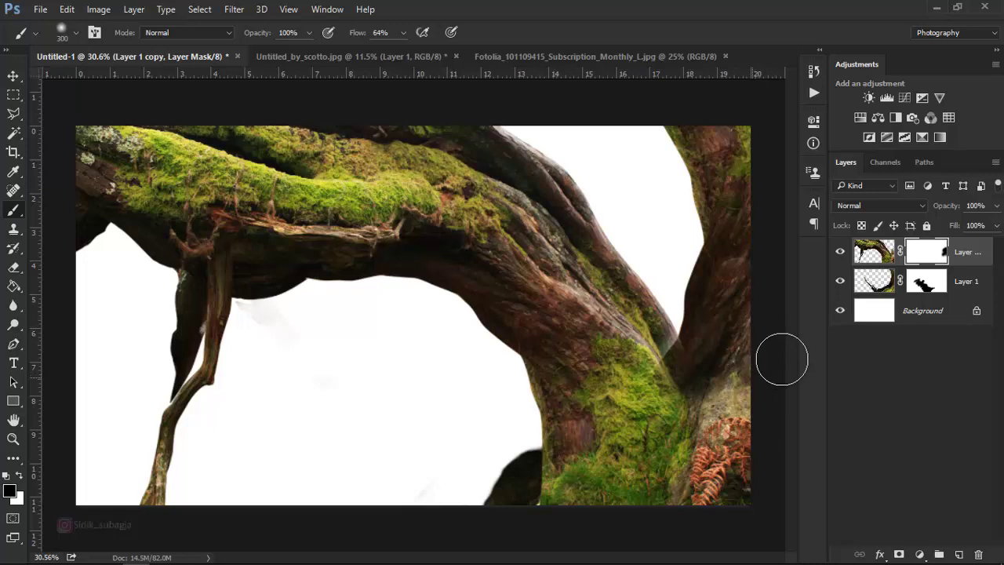
- Paint white on the mask to restore trunk moss hidden by mistake
click(22, 474)
mouse_move(686, 424)
mouse_down()
mouse_move(659, 369)
mouse_move(644, 388)
mouse_move(635, 345)
mouse_move(612, 439)
mouse_move(628, 322)
mouse_move(646, 417)
mouse_up()
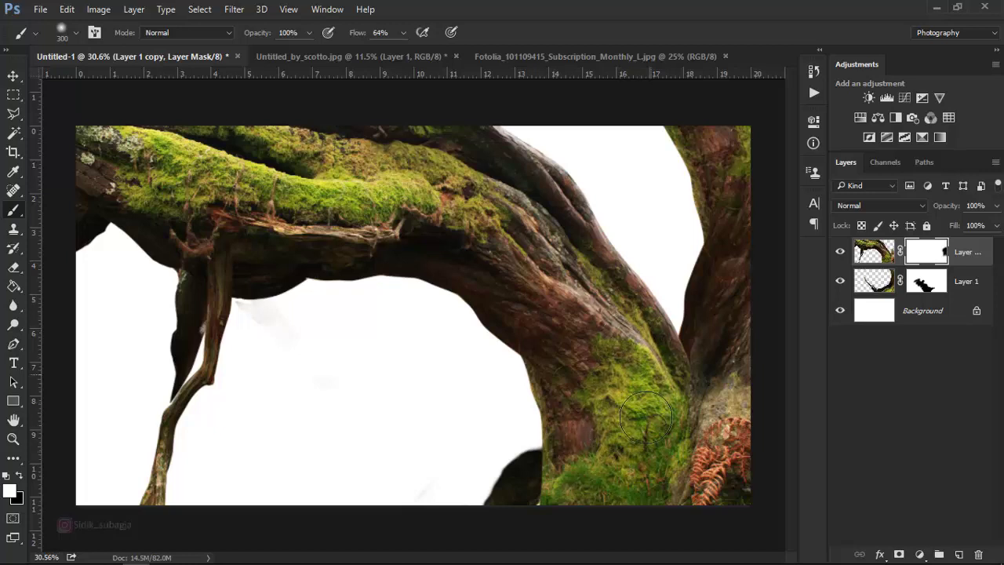
scroll(682, 365, down, 1)
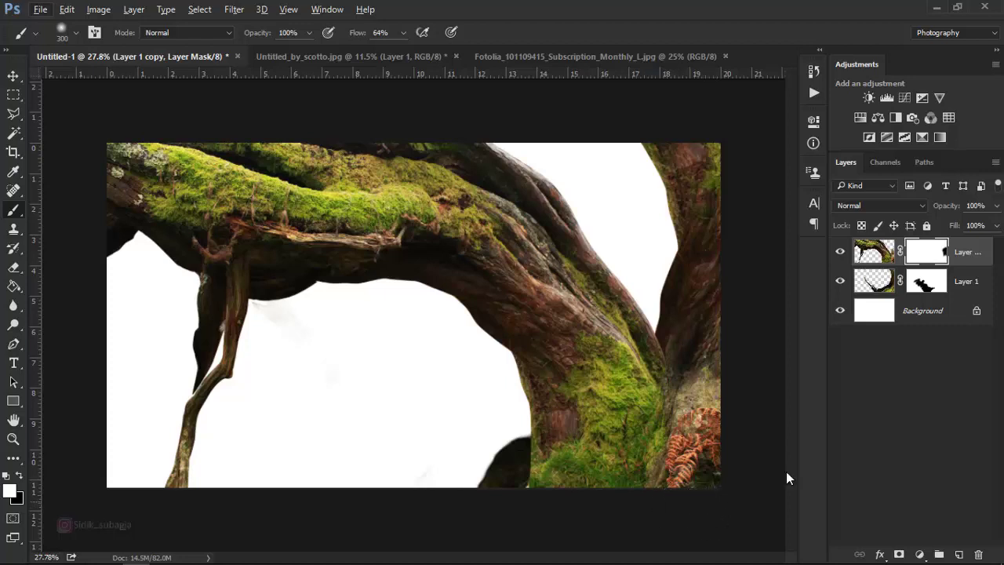
click(981, 282)
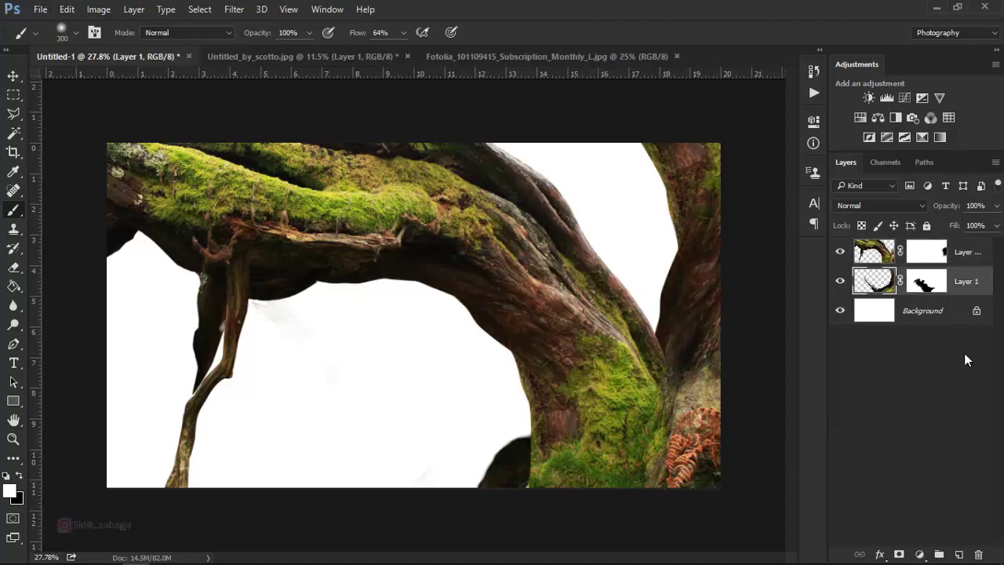
- Add Layer 2 above Layer 1, clip it to Layer 1, and set it to Soft Light
click(959, 553)
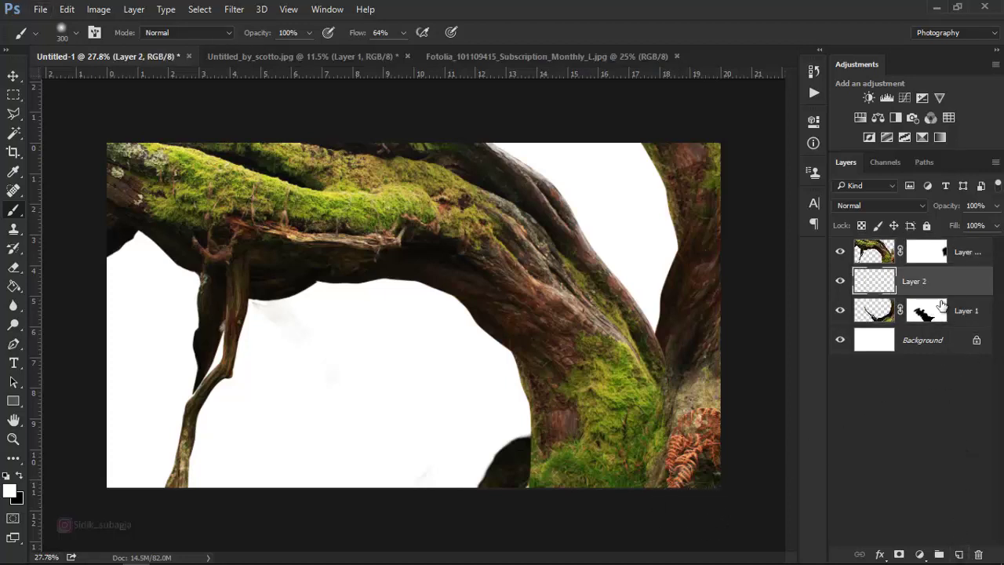
right_click(953, 282)
click(679, 358)
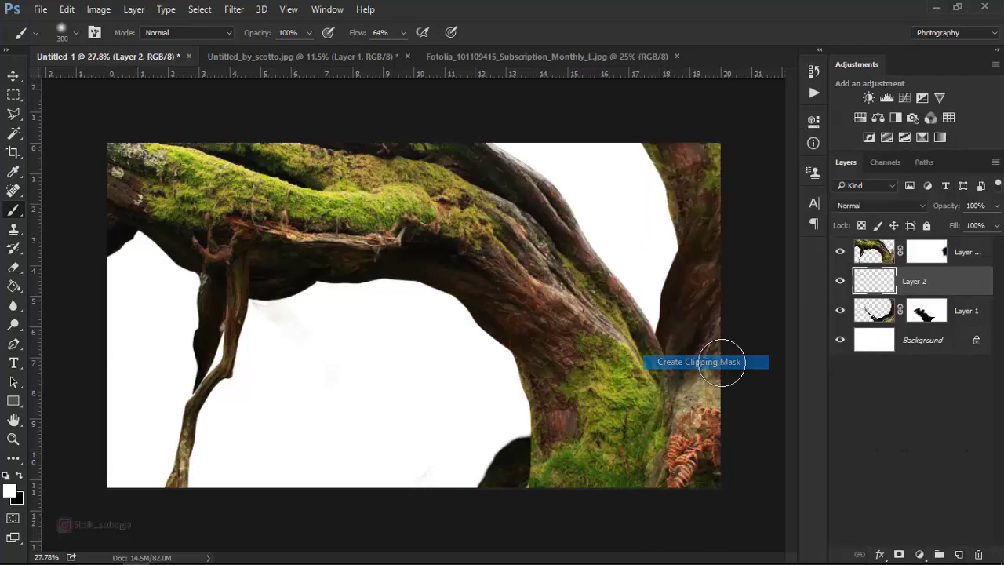
click(868, 209)
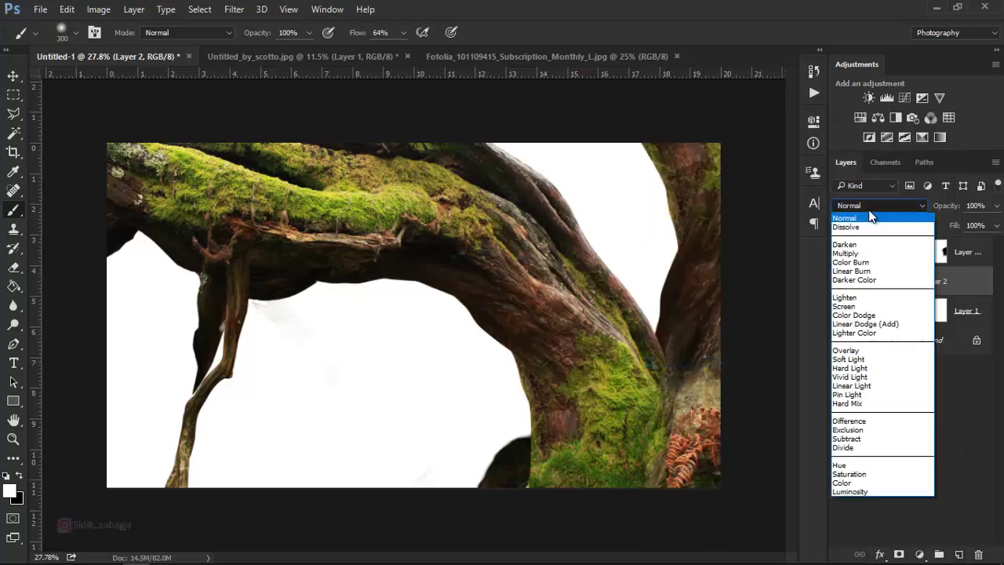
click(855, 359)
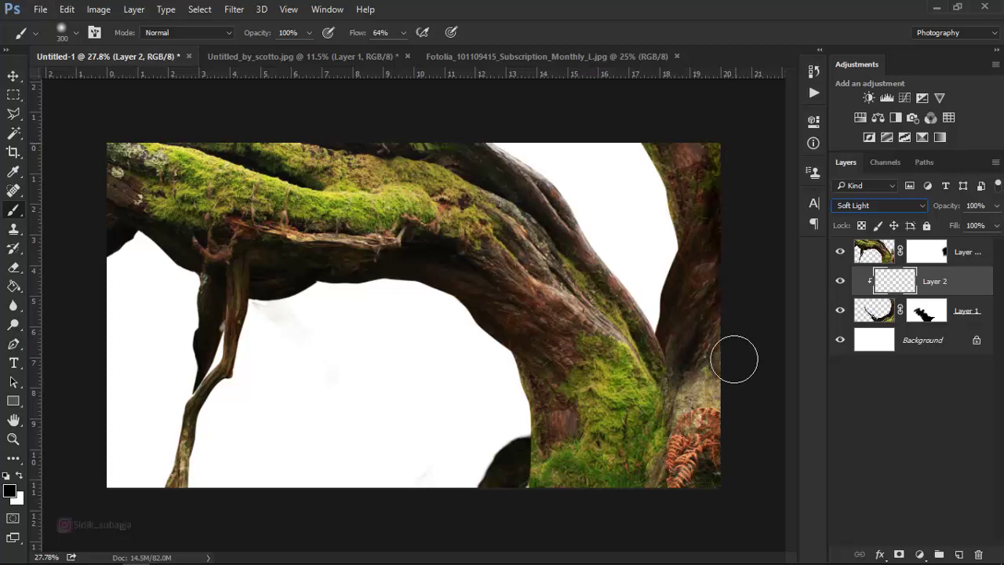
- With a black brush at 38% flow and 26% opacity, darken the bark along the right edge
drag(401, 32, 392, 49)
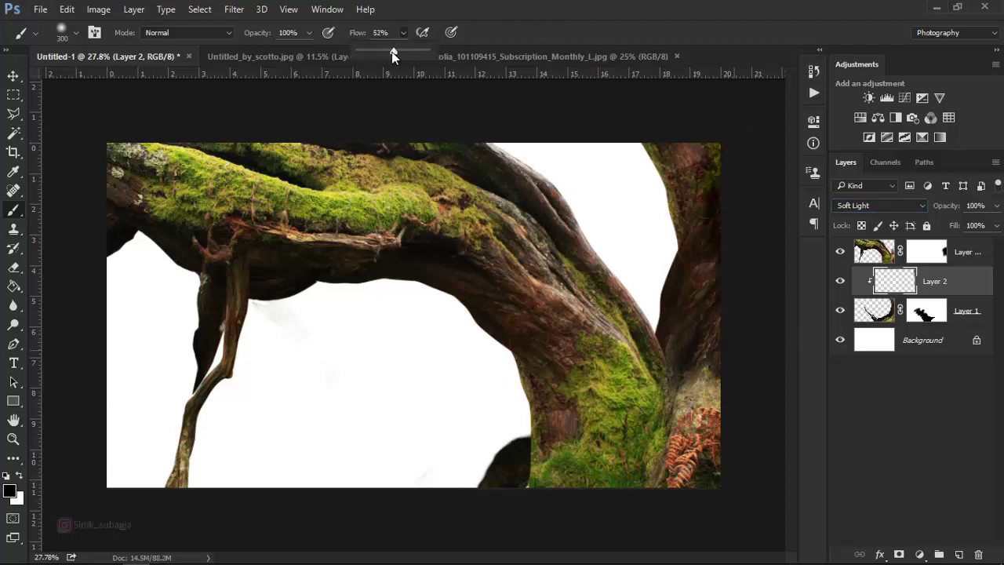
click(309, 32)
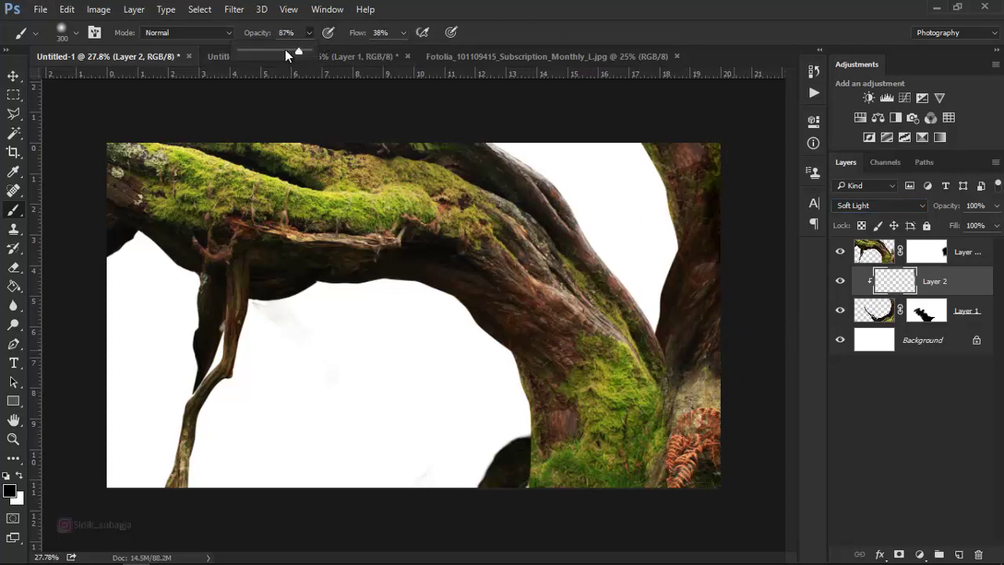
click(710, 275)
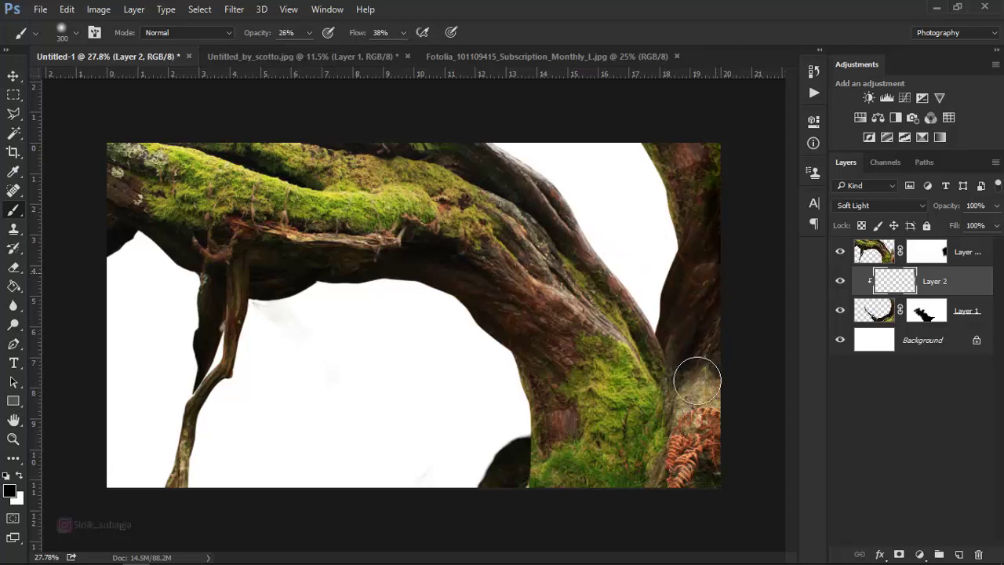
mouse_move(696, 390)
mouse_down()
mouse_move(711, 180)
mouse_move(699, 138)
mouse_move(717, 224)
mouse_up()
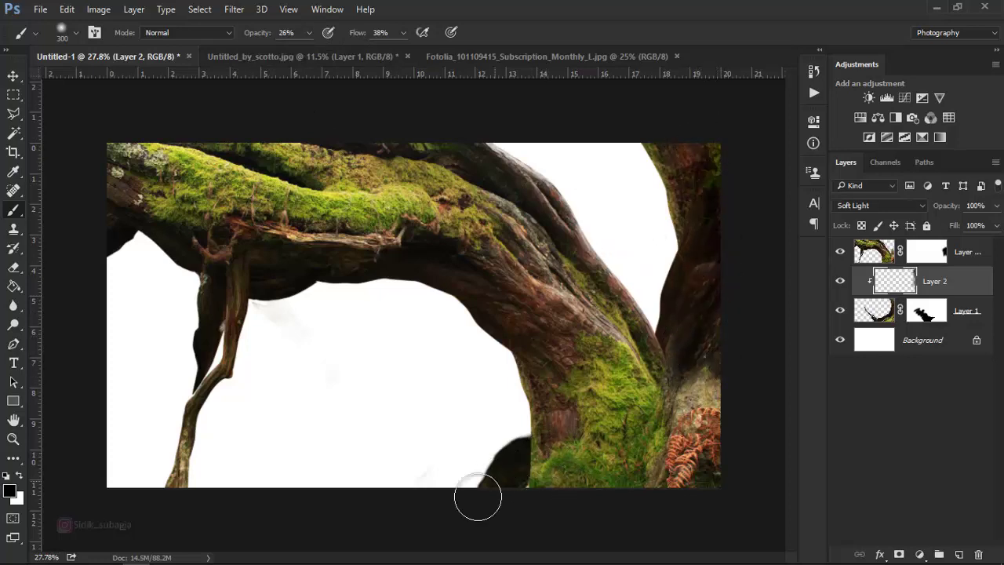
click(975, 254)
- Add Layer 3 on top, clip it to Layer 1 copy, and set it to Soft Light
click(958, 555)
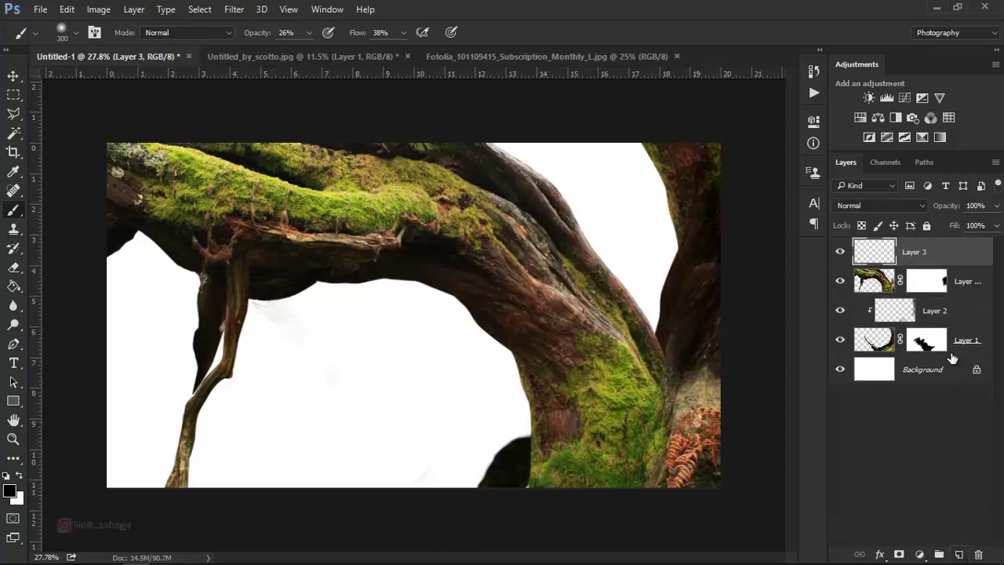
right_click(955, 255)
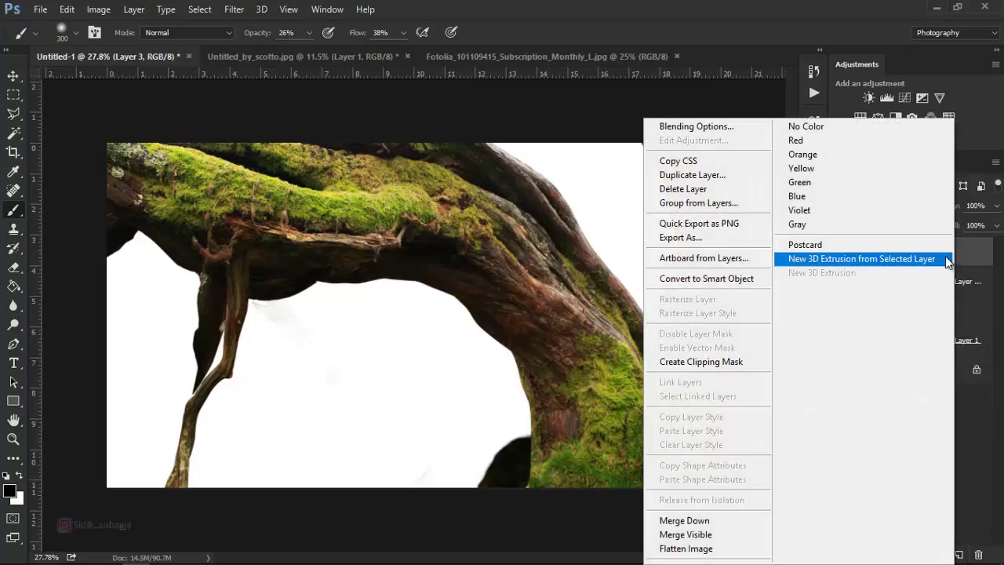
click(704, 360)
click(921, 206)
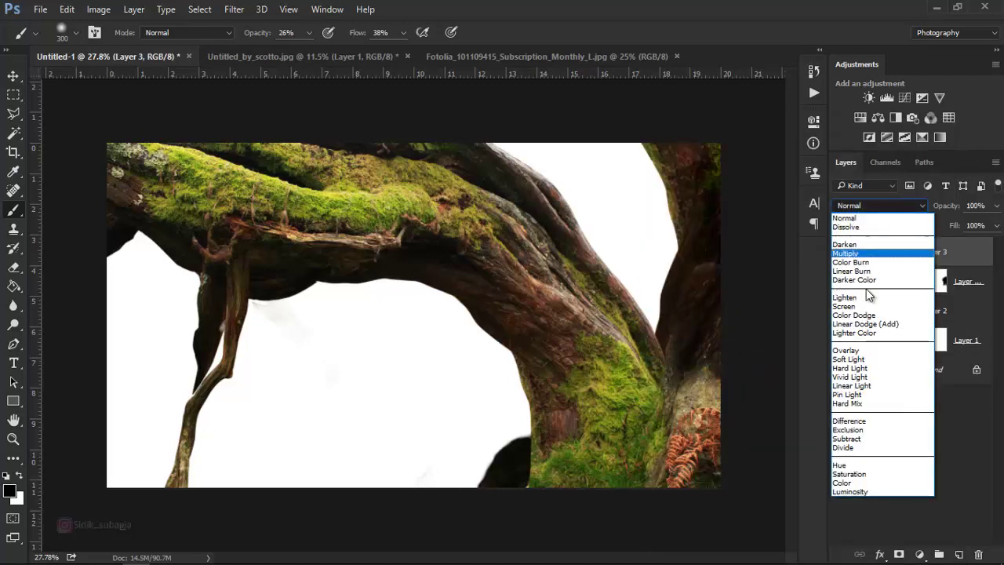
key(Escape)
key(s)
key(s)
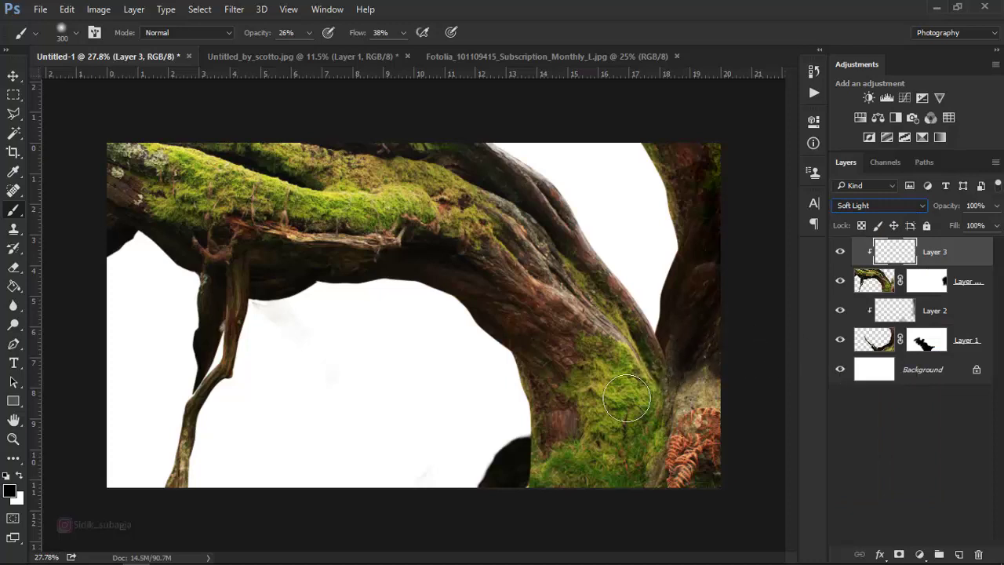
- Paint black at 54% flow to darken the moss at the trunk base near the fern
mouse_move(627, 396)
mouse_down()
mouse_move(646, 432)
mouse_move(687, 416)
mouse_up()
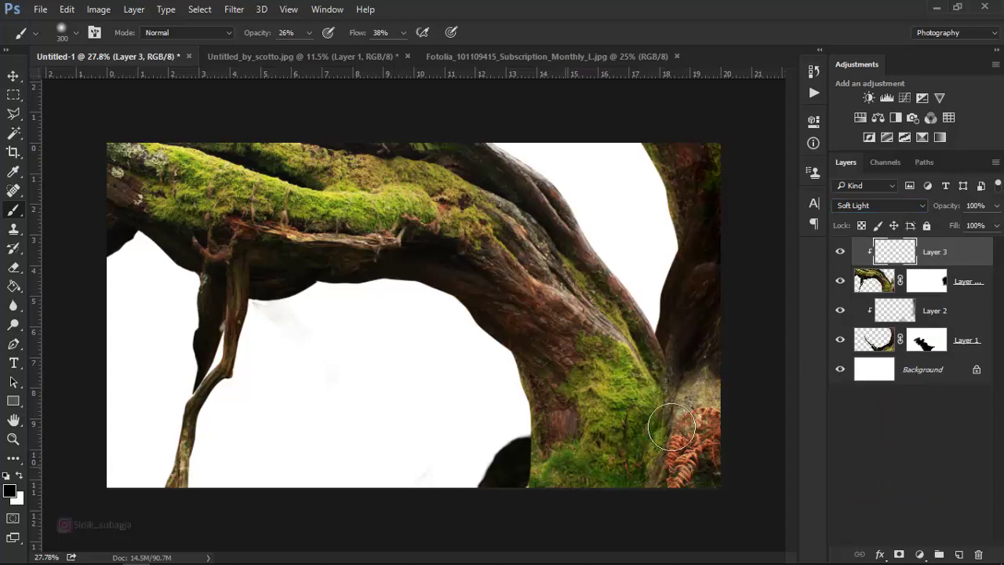
click(405, 33)
click(714, 378)
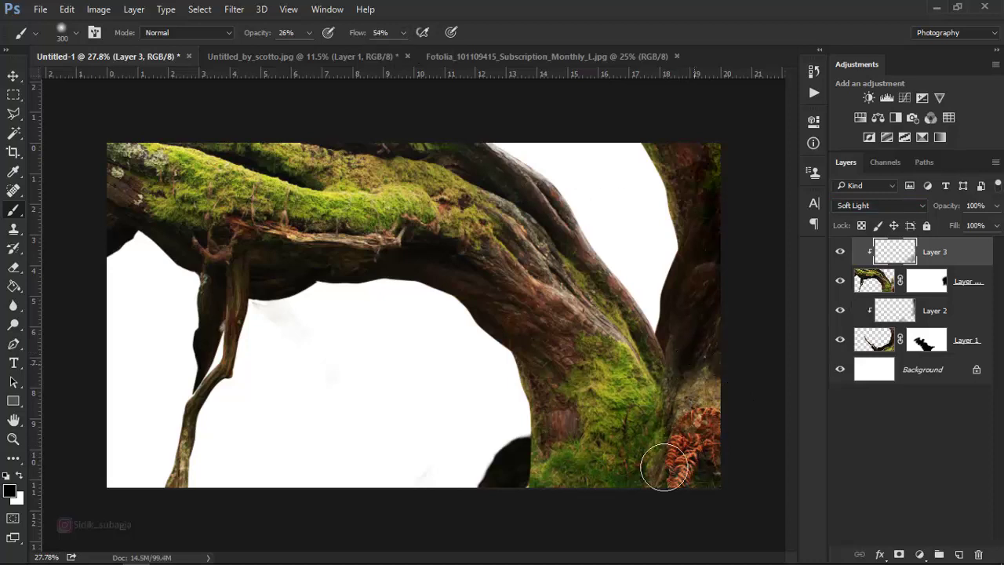
mouse_move(663, 449)
mouse_down()
mouse_move(556, 473)
mouse_move(620, 437)
mouse_move(580, 460)
mouse_move(588, 500)
mouse_up()
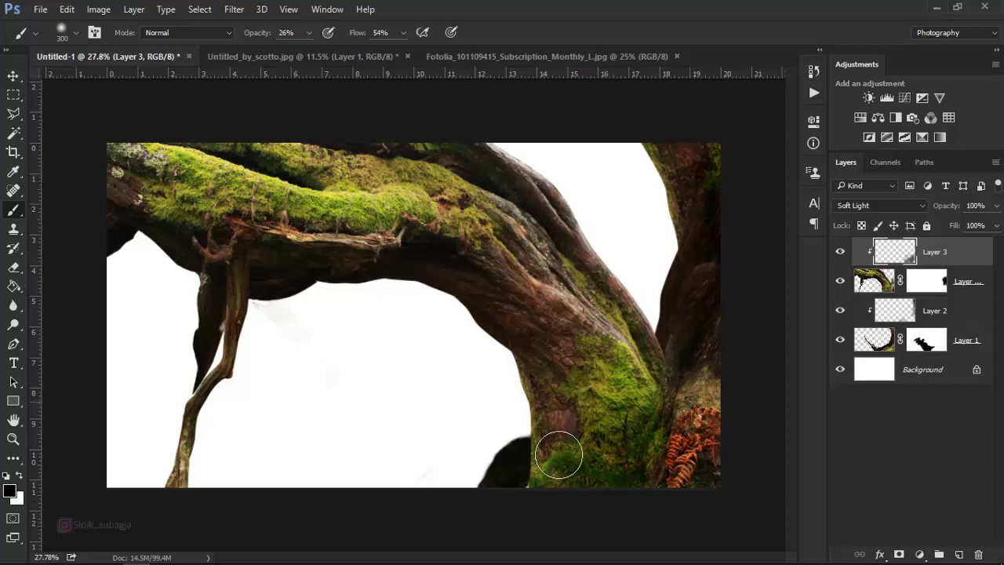
- On Layer 1 copy's mask, paint white to reveal a root at the trunk base
click(934, 284)
key(x)
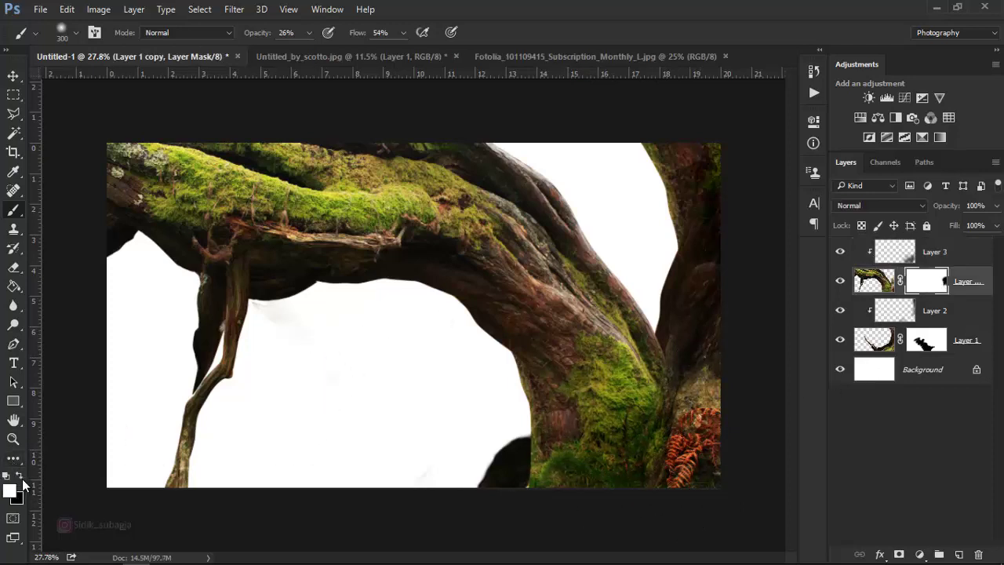
scroll(506, 514, up, 1)
scroll(539, 506, up, 1)
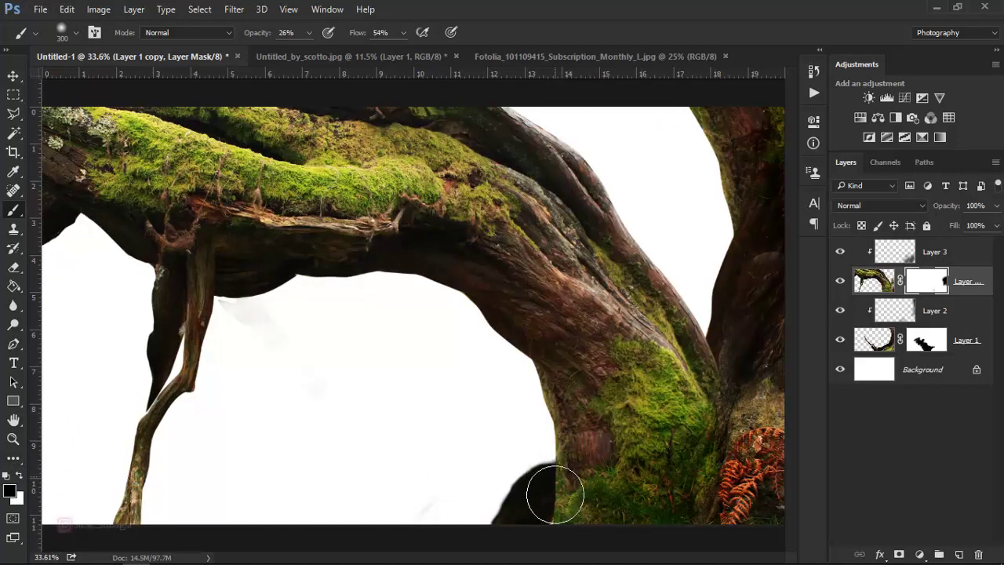
mouse_move(545, 520)
mouse_down()
mouse_move(532, 511)
mouse_move(572, 498)
mouse_move(545, 497)
mouse_up()
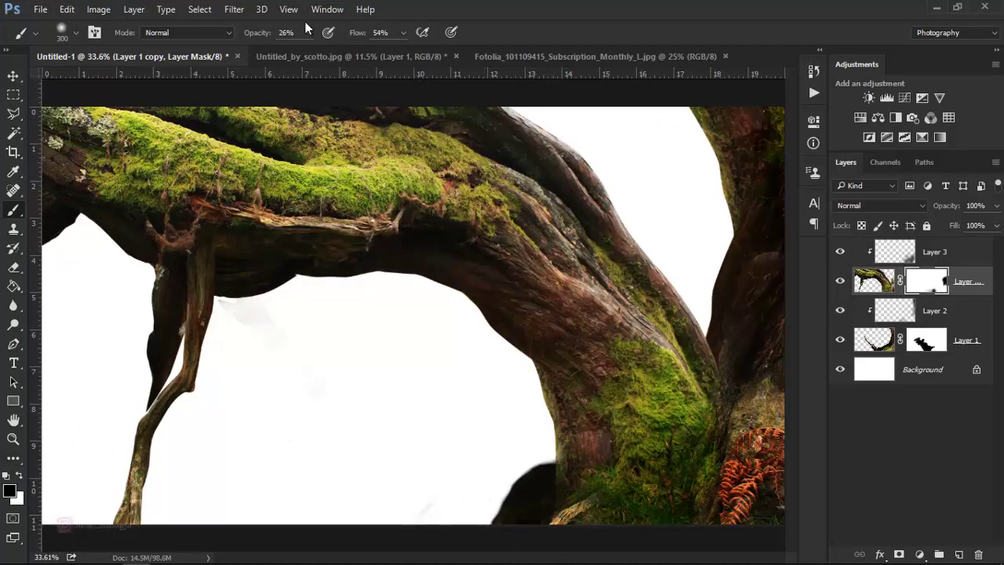
- At 100% opacity and flow, refine the mask on the trunk's lower-left edge, then activate Layer 3
drag(311, 50, 440, 50)
click(406, 32)
drag(549, 497, 508, 508)
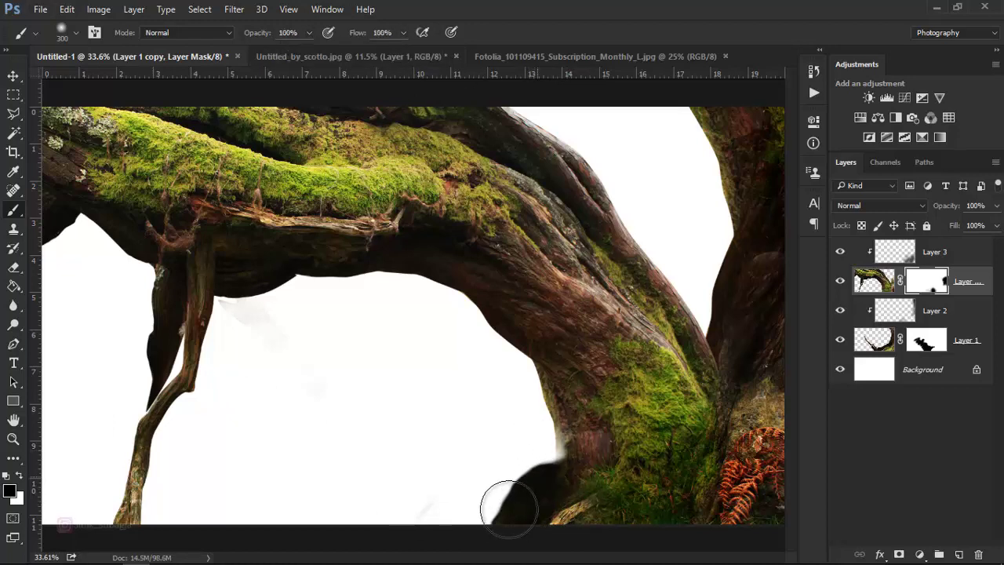
click(22, 478)
key(bracketleft)
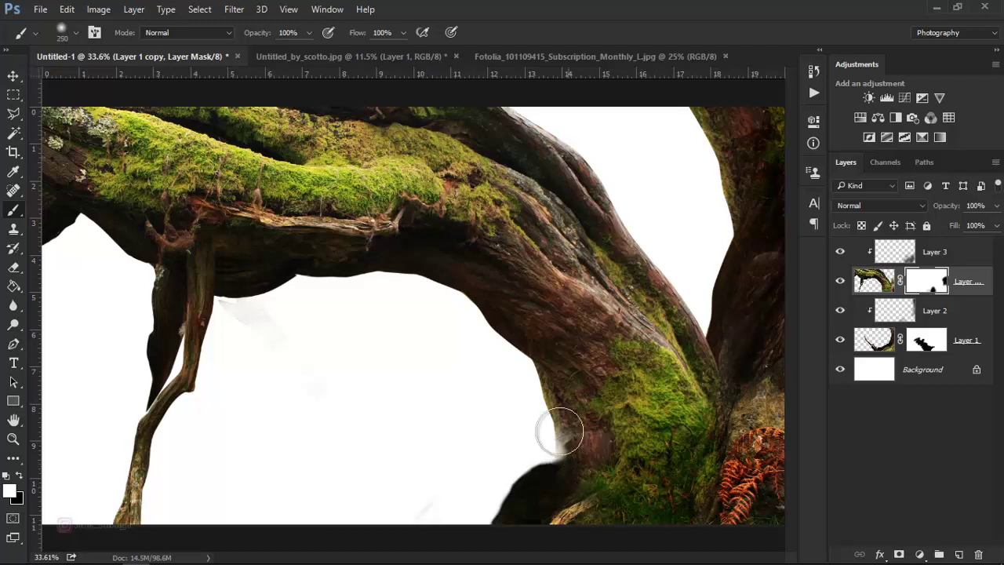
mouse_move(559, 405)
mouse_down()
mouse_move(565, 478)
mouse_move(548, 513)
mouse_up()
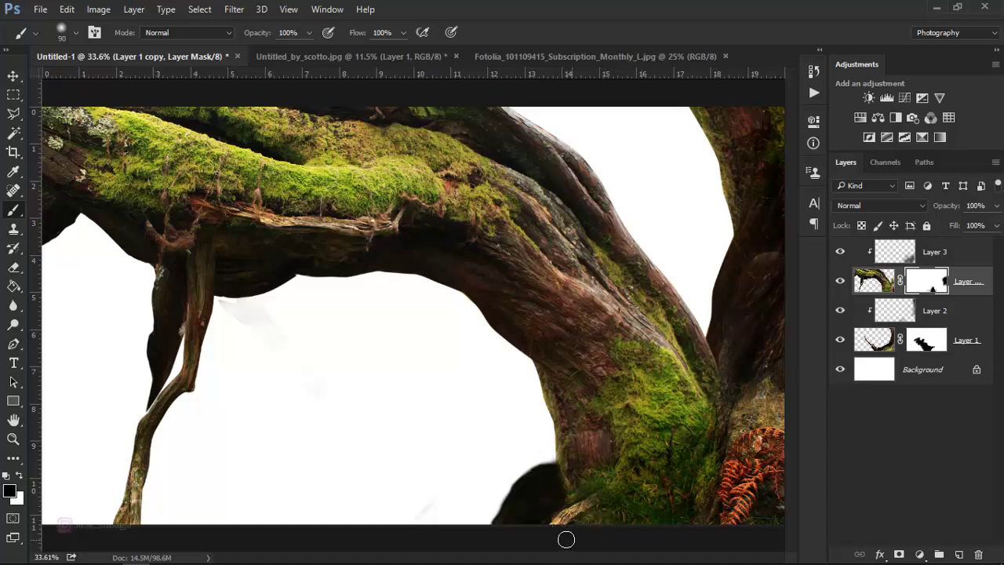
scroll(543, 504, down, 1)
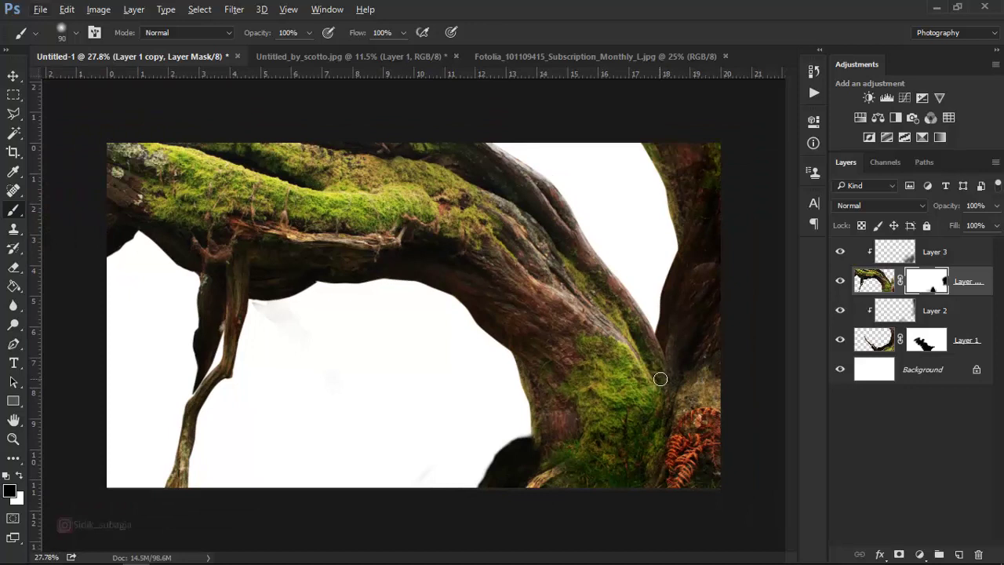
click(939, 256)
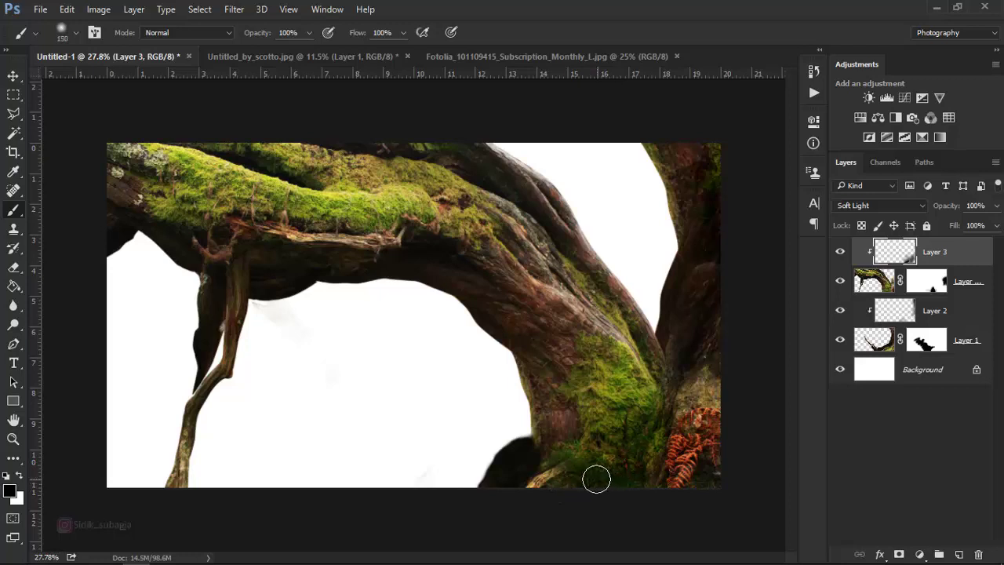
- With an 800px brush, paint black shadow down the tree's right side and lower-right base
key(bracketright)
key(bracketright)
key(bracketright)
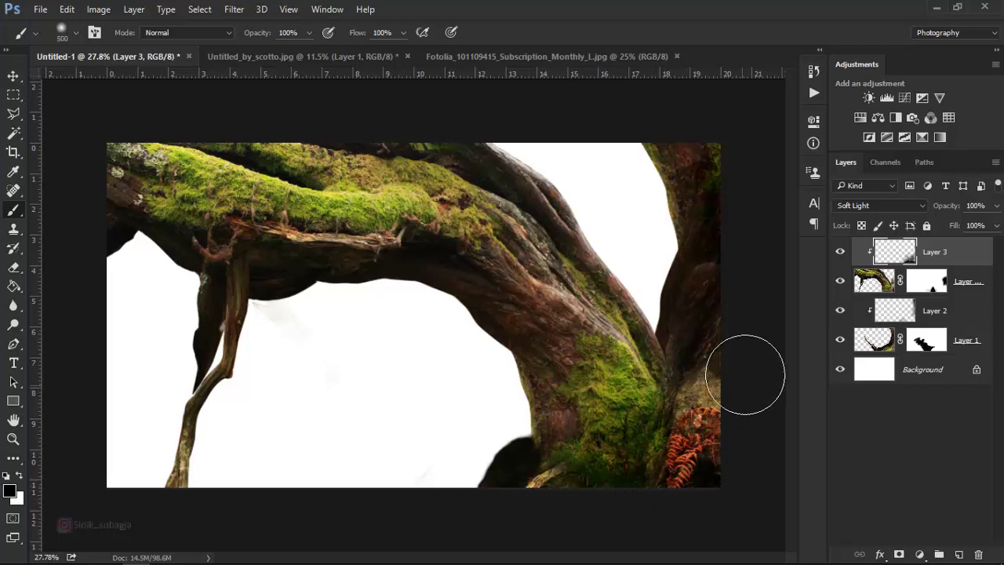
key(bracketright)
mouse_move(650, 510)
mouse_down()
mouse_move(750, 359)
mouse_move(527, 494)
mouse_move(728, 373)
mouse_up()
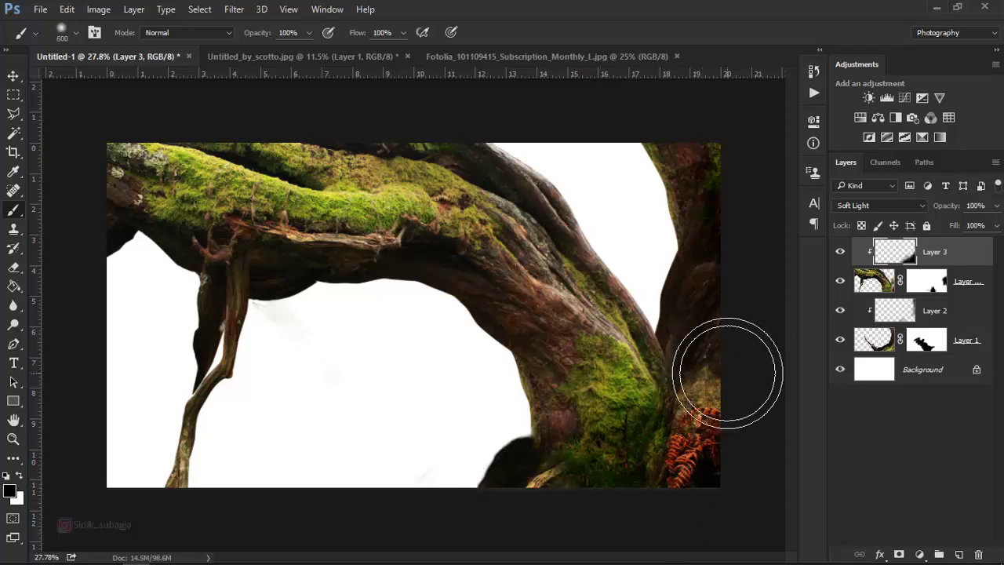
key(bracketright)
key(bracketright)
drag(641, 400, 636, 466)
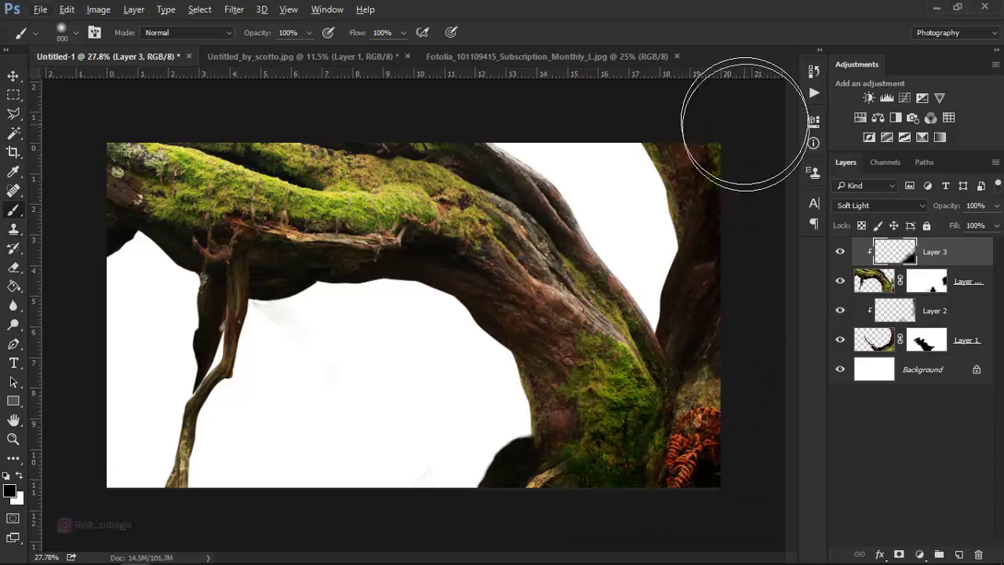
drag(762, 168, 762, 392)
scroll(680, 445, down, 1)
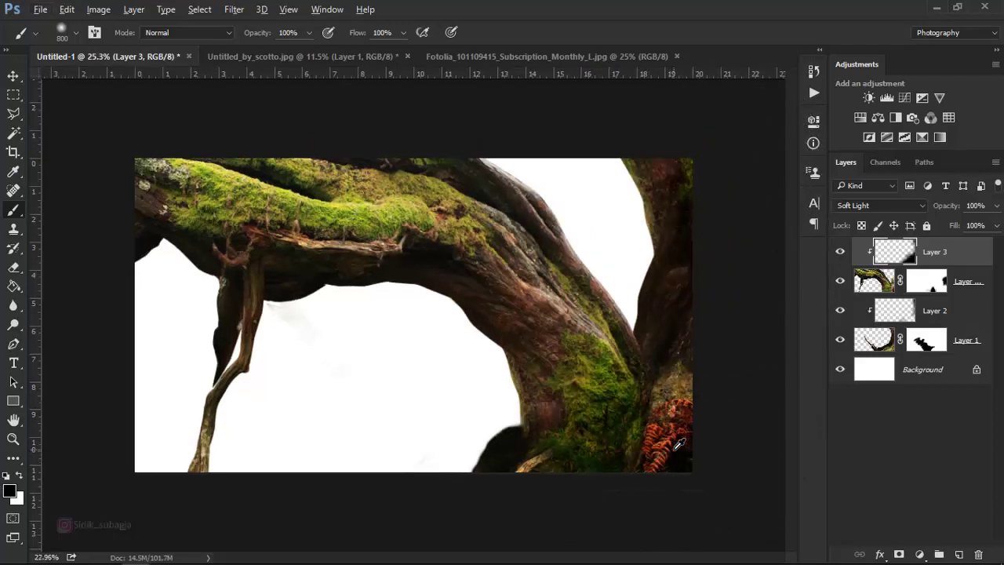
scroll(679, 445, down, 1)
scroll(680, 442, up, 1)
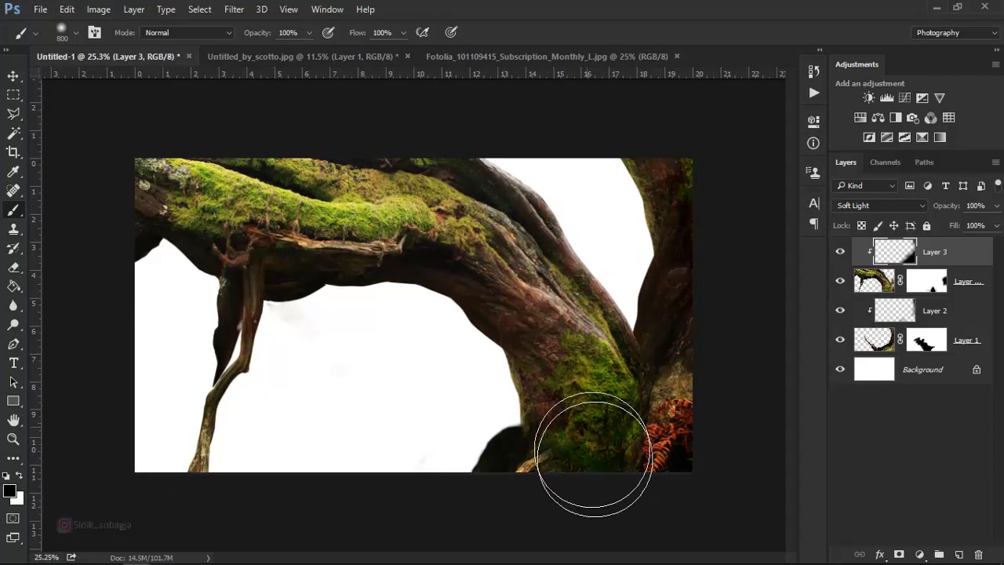
drag(666, 496, 727, 217)
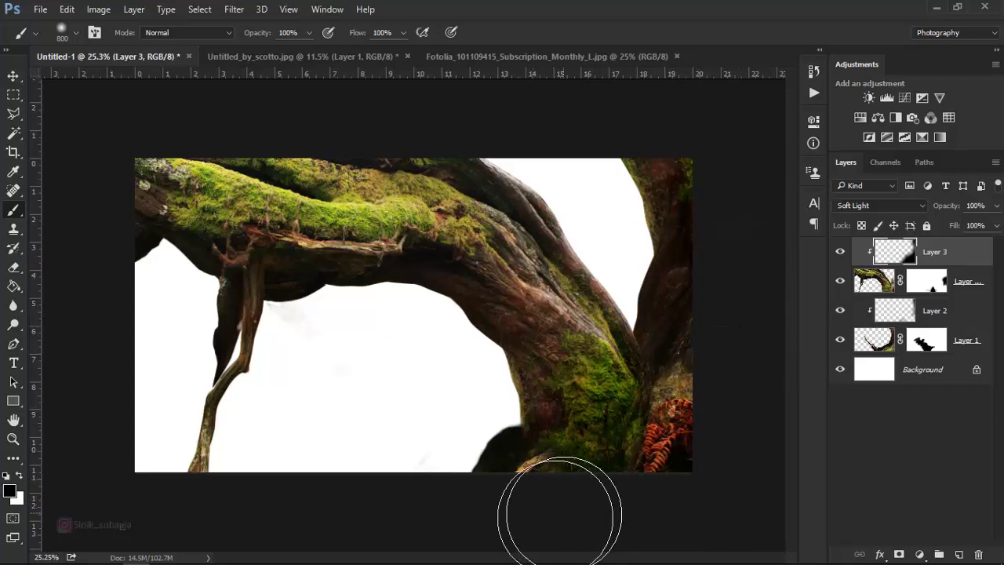
- Select Layer 3, Layer 1 copy, Layer 2 and Layer 1 and group them as 'Tree'
shift+click(971, 295)
shift+click(967, 317)
shift+click(964, 346)
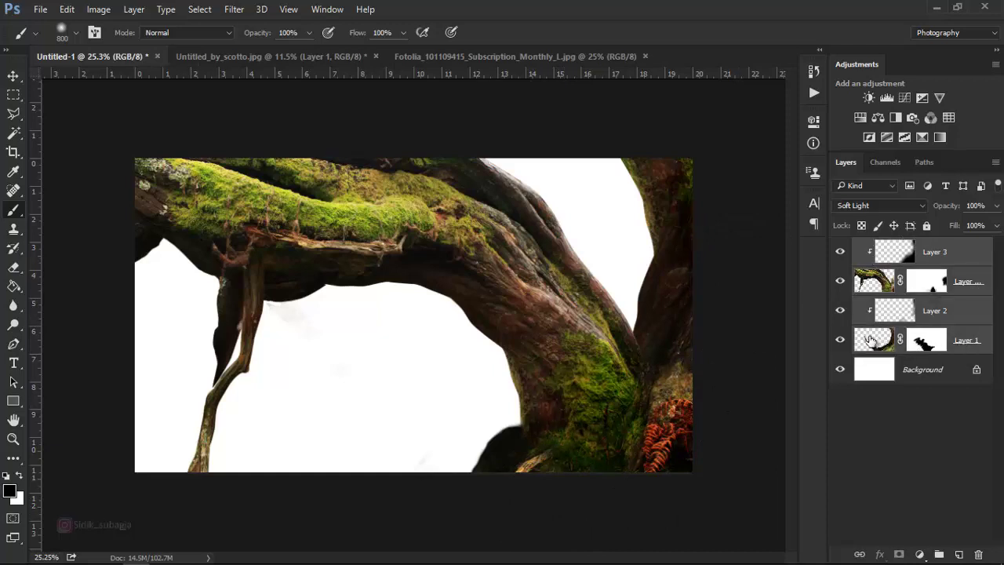
drag(869, 339, 947, 551)
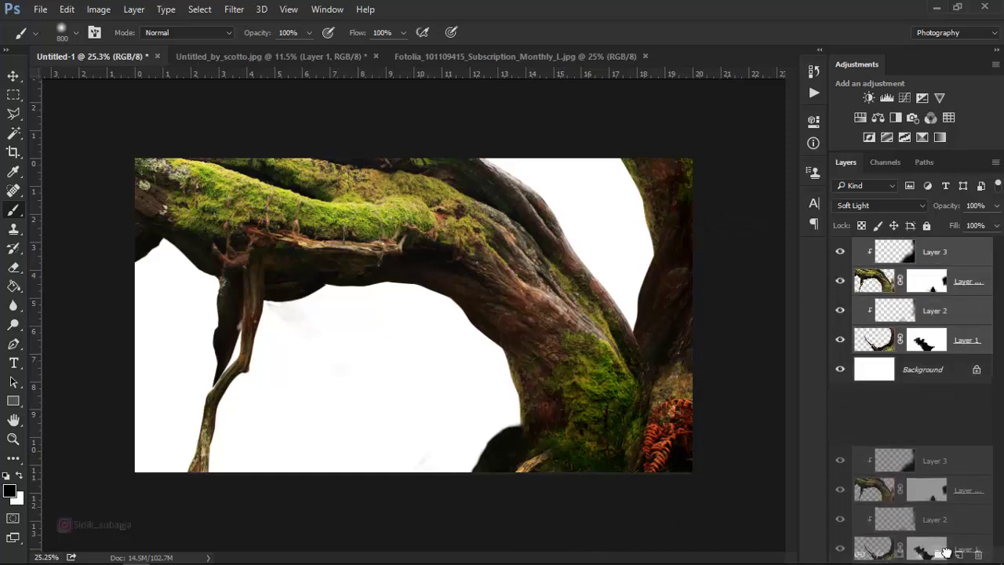
drag(945, 538, 939, 553)
text(Tree)
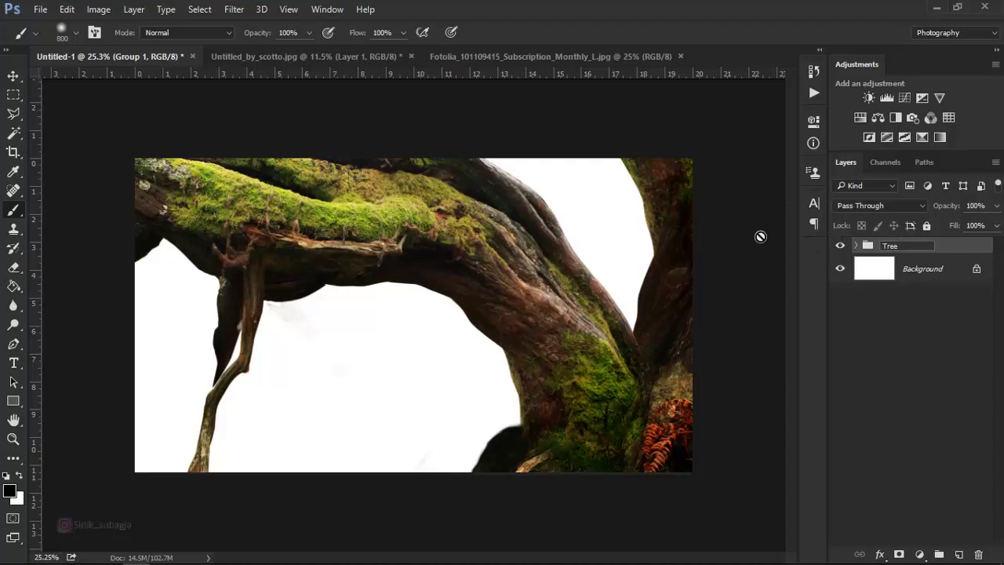
click(760, 236)
click(549, 238)
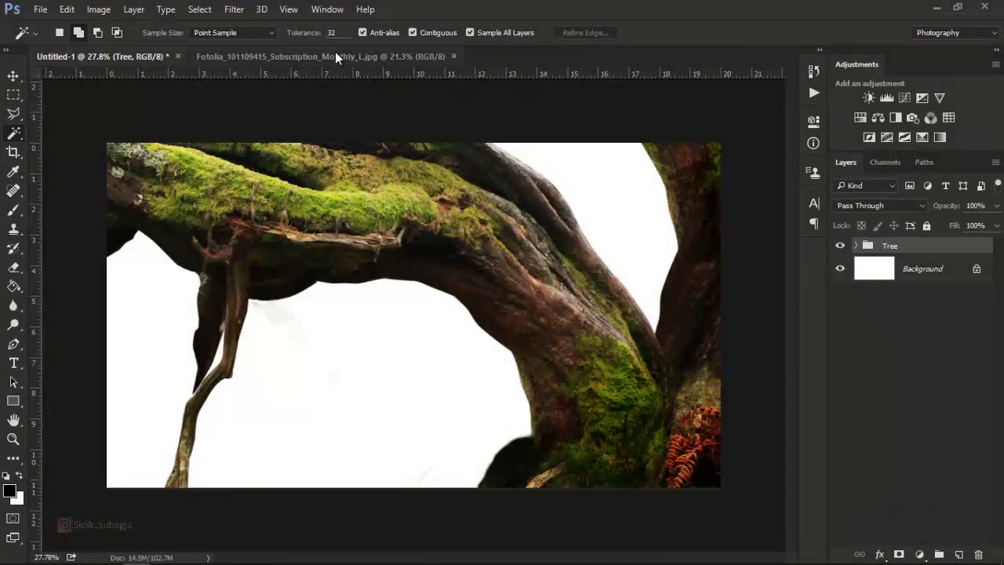
- In the Fotolia mountain photo, quick-select the right foreground slope, excluding the central mountain
click(335, 55)
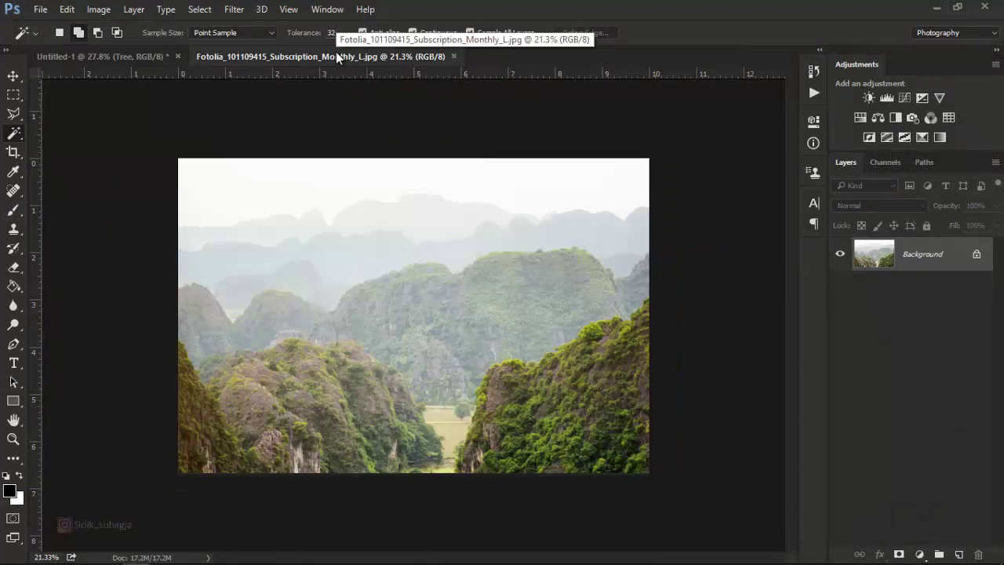
scroll(372, 311, up, 1)
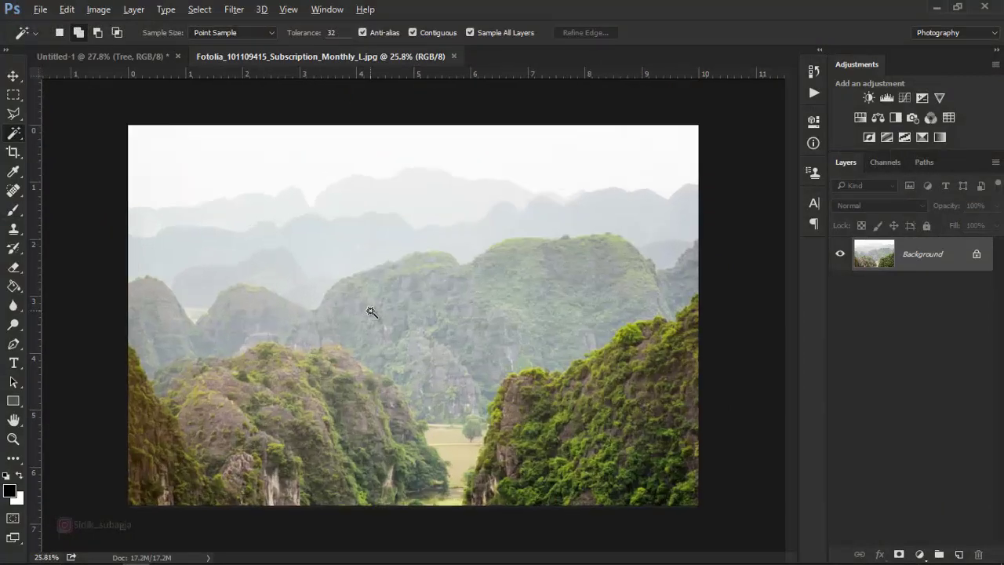
right_click(13, 133)
click(62, 134)
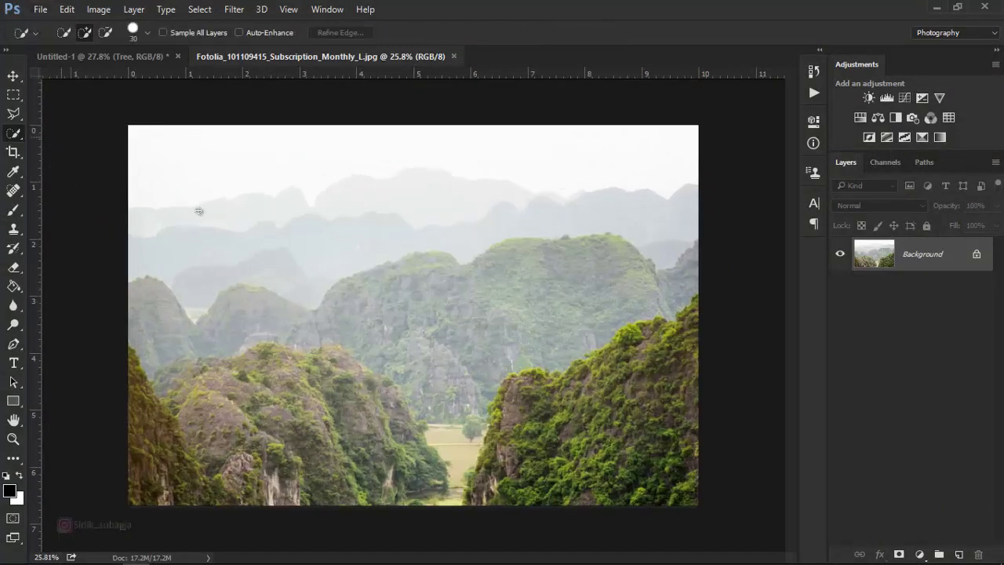
scroll(495, 434, up, 1)
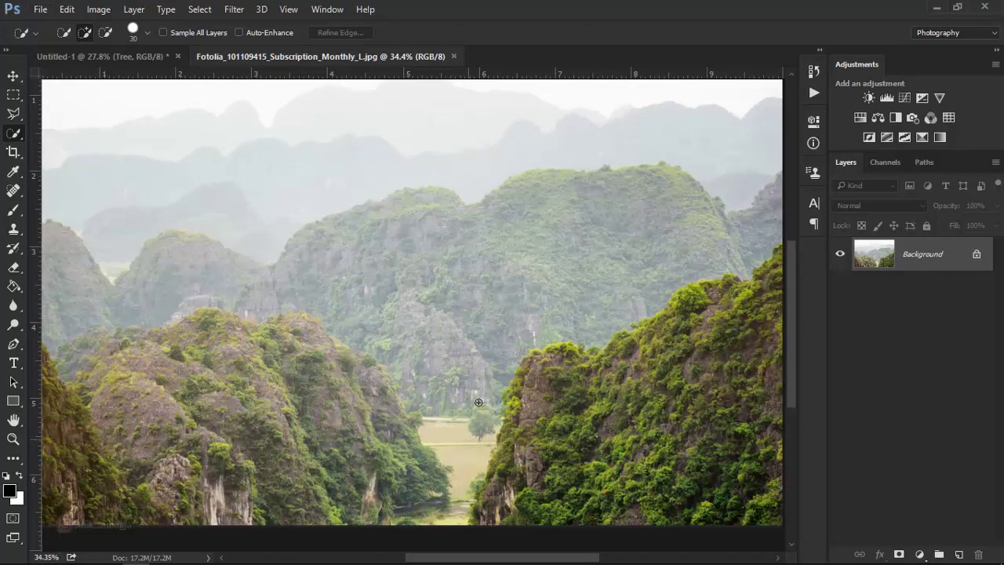
mouse_move(479, 402)
mouse_down()
mouse_move(762, 228)
mouse_move(599, 233)
mouse_up()
click(388, 224)
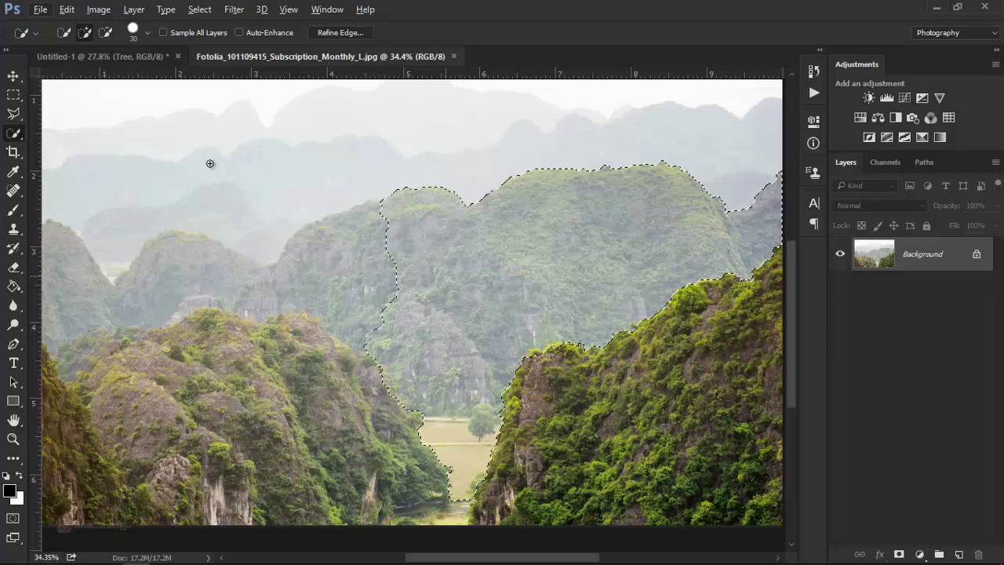
key(ctrl+z)
mouse_move(141, 408)
mouse_down()
mouse_move(216, 444)
mouse_move(117, 385)
mouse_up()
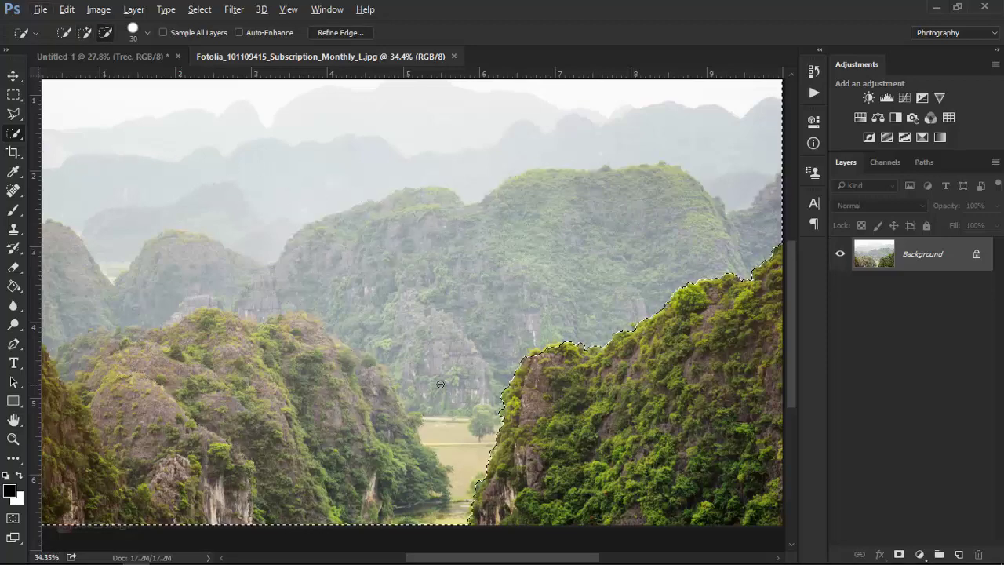
- Copy the selected slope onto a new layer with Ctrl+J
scroll(440, 385, down, 1)
scroll(510, 392, down, 1)
key(ctrl+shift+i)
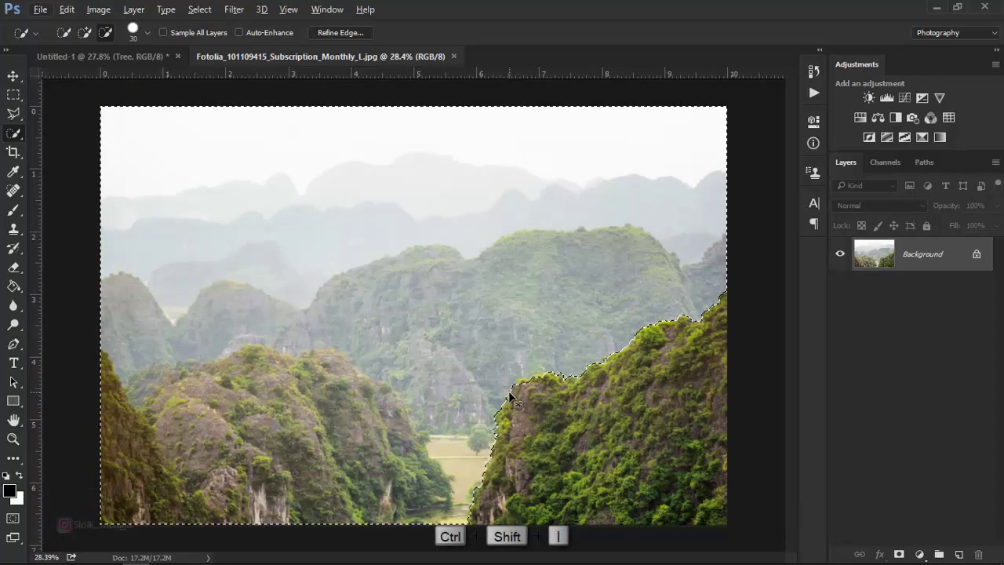
key(ctrl+shift+i)
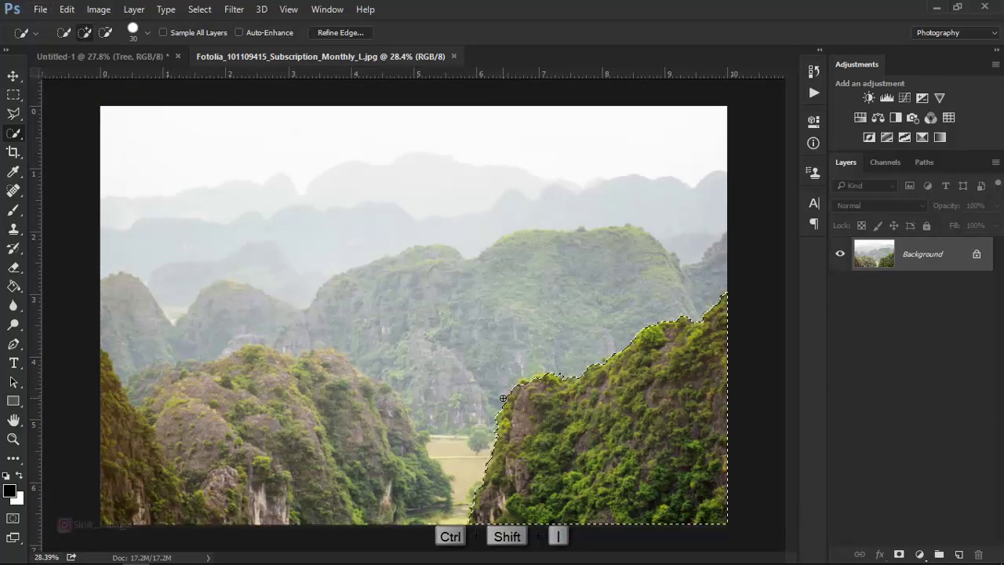
key(ctrl+j)
key(ctrl+j)
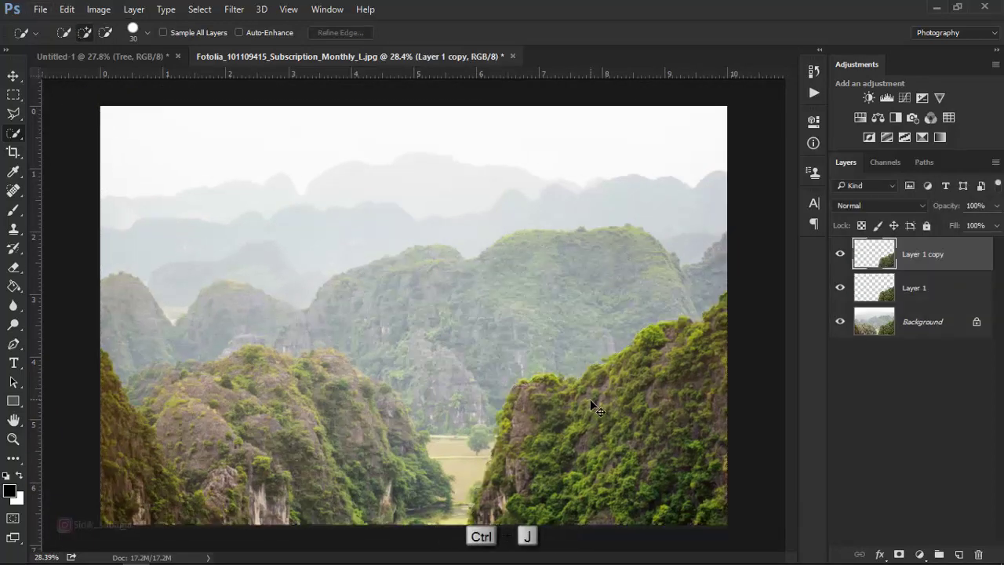
click(12, 76)
- Bring the slope layer into the Untitled-1 tree document, below the Tree group
mouse_move(551, 412)
mouse_down()
mouse_move(302, 115)
mouse_move(202, 66)
mouse_up()
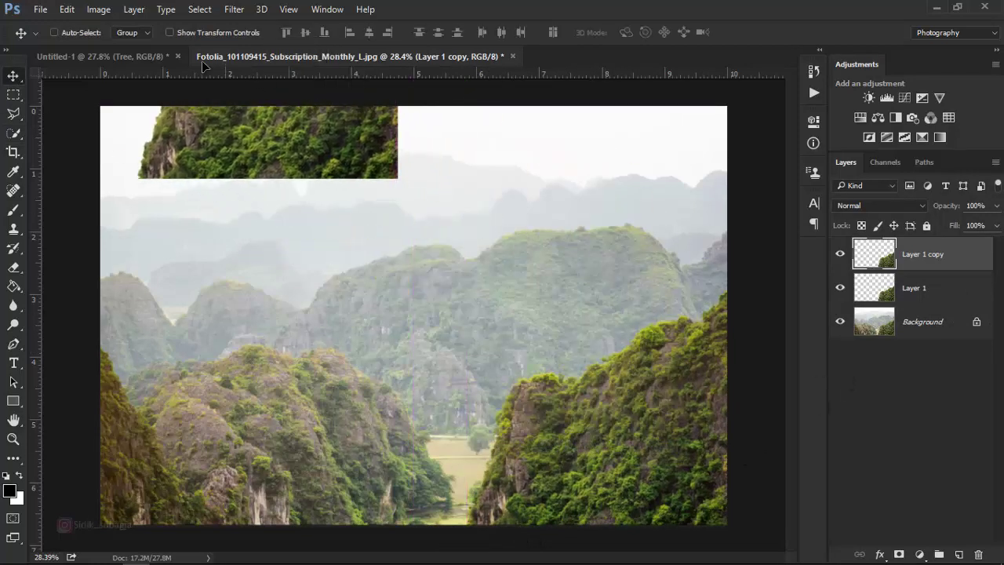
click(145, 57)
drag(399, 293, 349, 436)
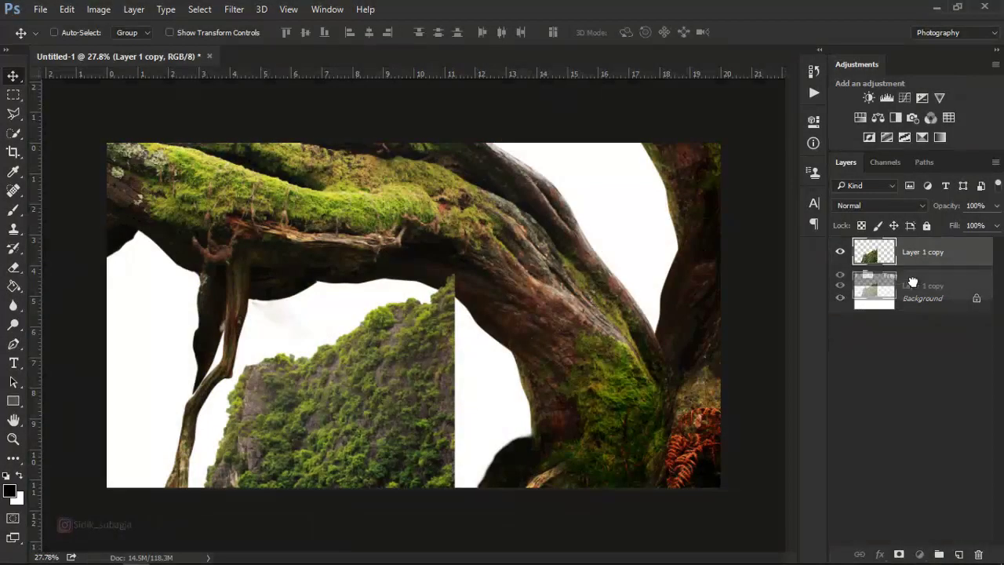
drag(914, 269, 914, 284)
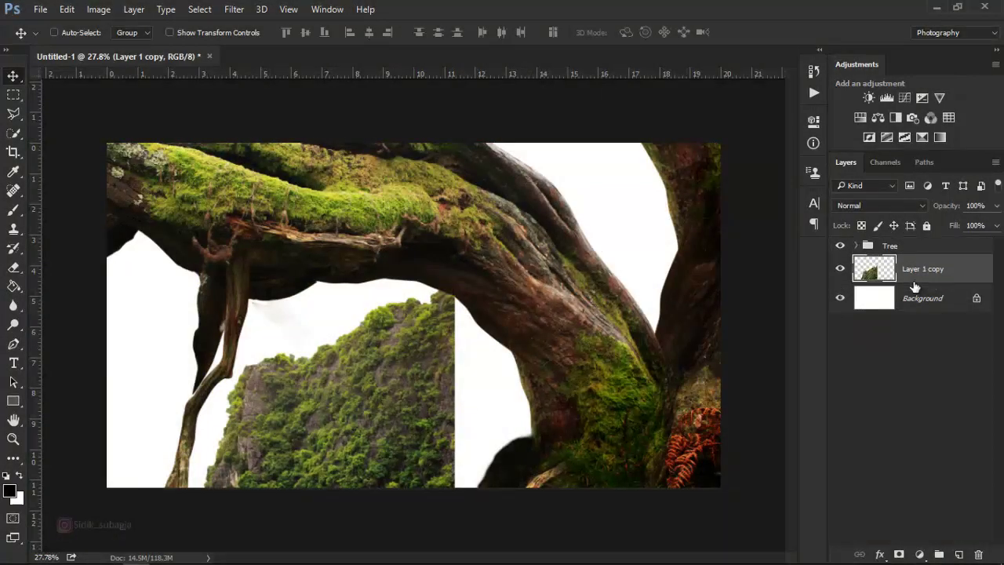
- Flip the slope horizontally, enlarge it to about 110%, and position it at lower left
key(ctrl+t)
right_click(372, 378)
click(420, 357)
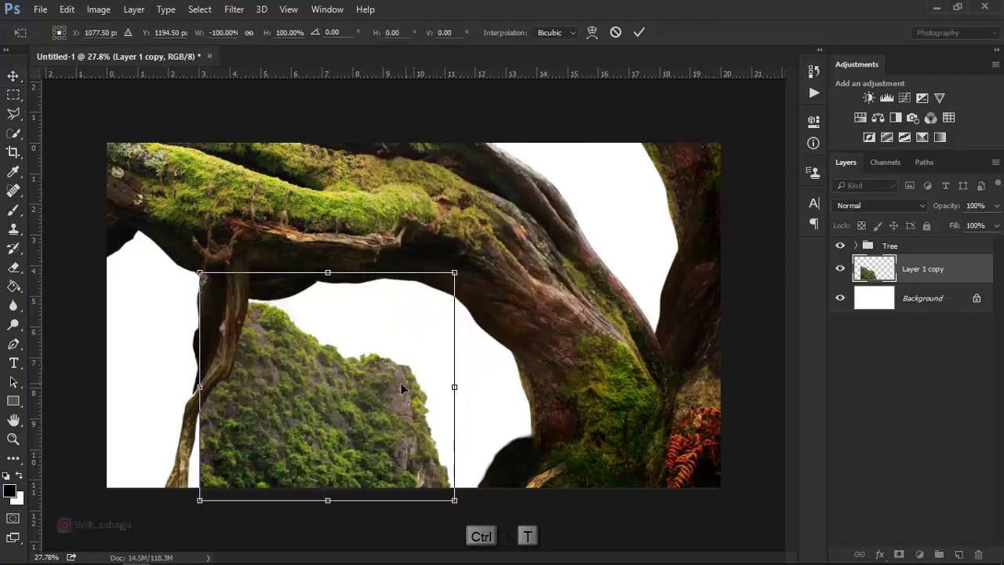
drag(401, 383, 313, 413)
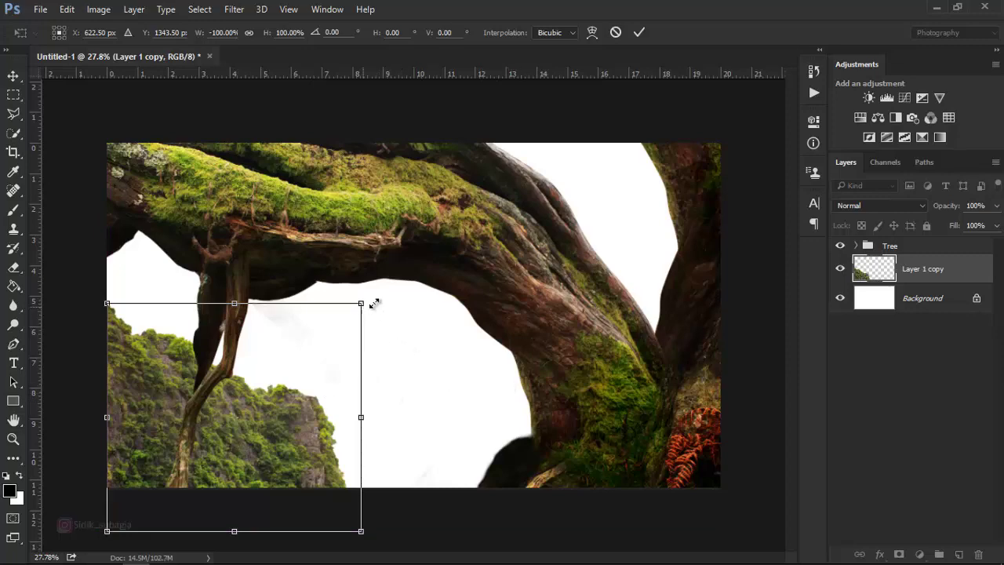
drag(374, 303, 402, 284)
drag(313, 378, 313, 389)
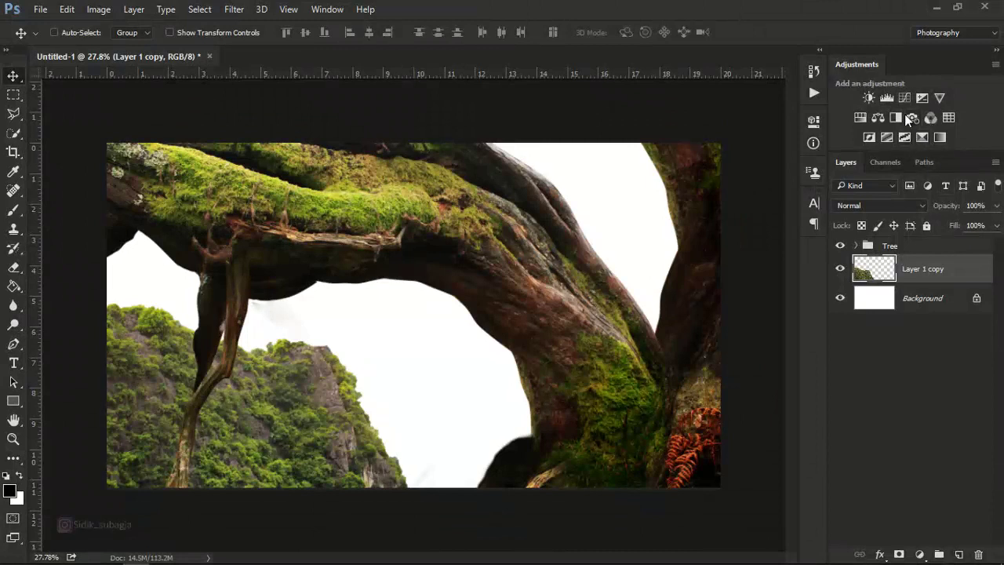
- Add a Curves adjustment clipped to the mountain slope, lowering the midpoint from 128 to 98
click(905, 104)
click(684, 380)
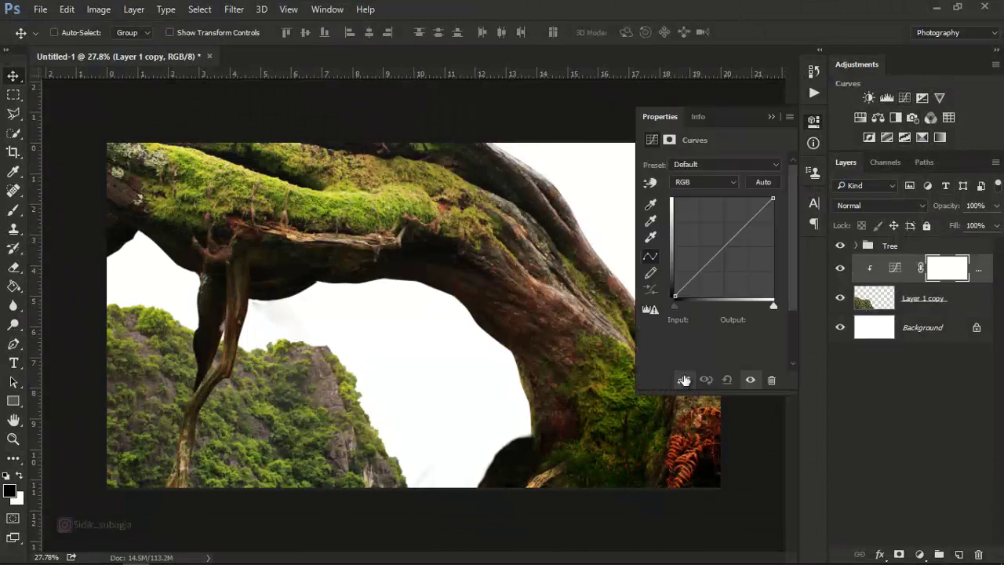
drag(773, 200, 773, 218)
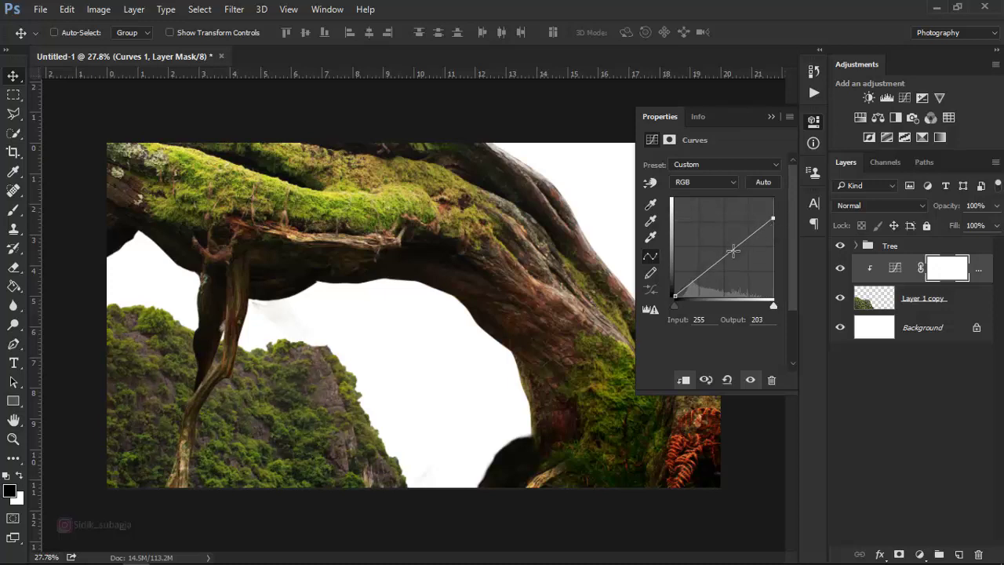
drag(733, 251, 726, 262)
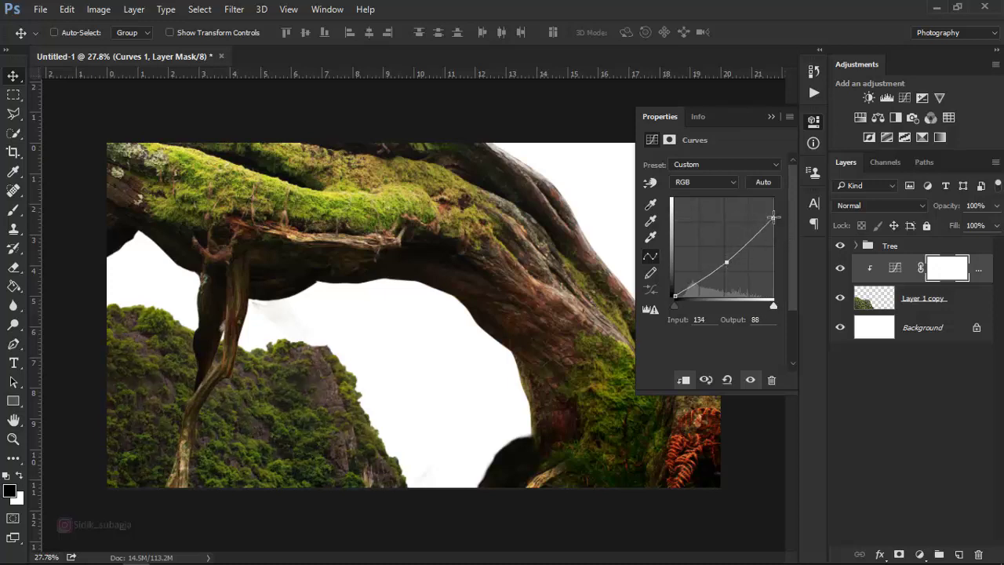
drag(773, 217, 772, 209)
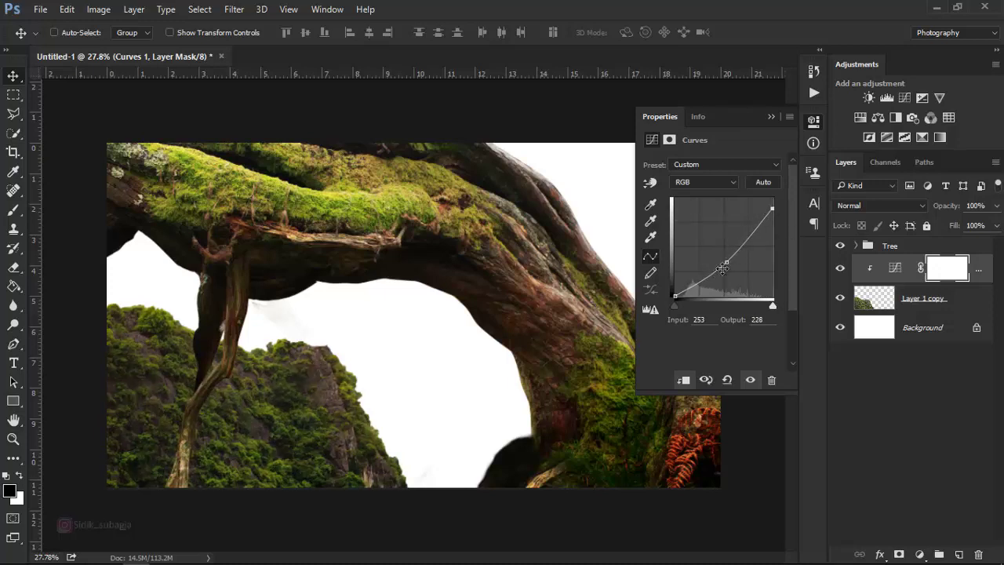
drag(726, 262, 723, 258)
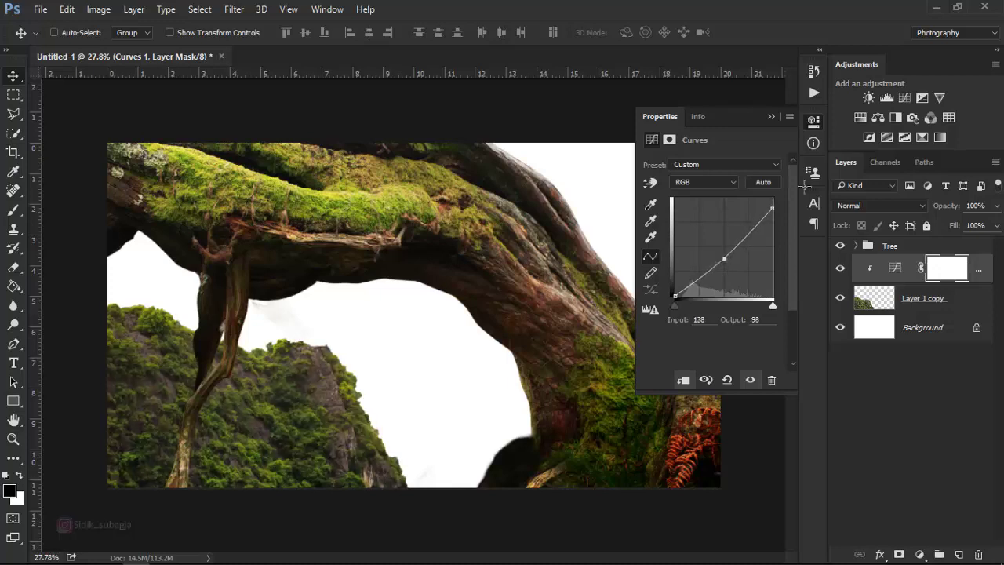
click(774, 117)
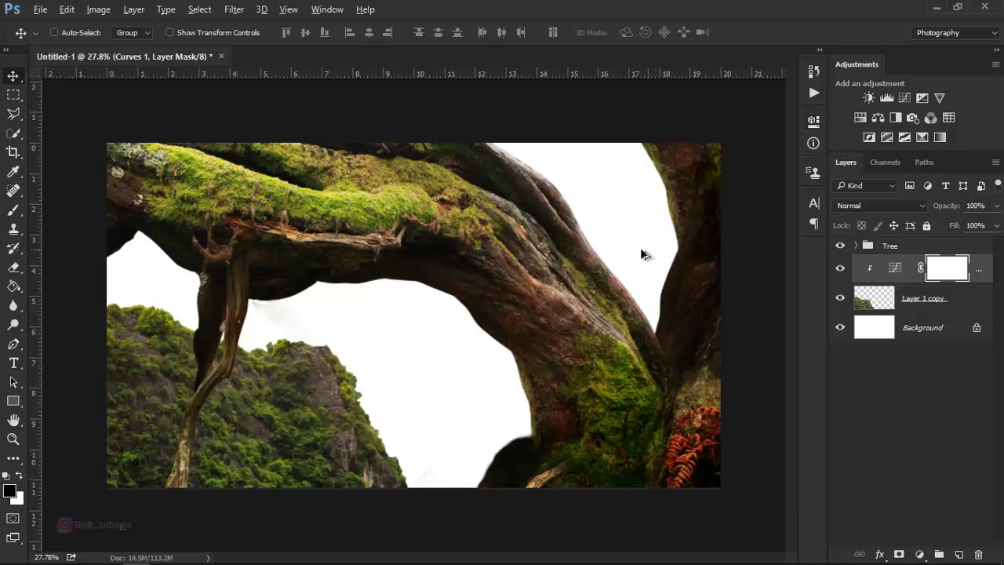
scroll(527, 205, up, 1)
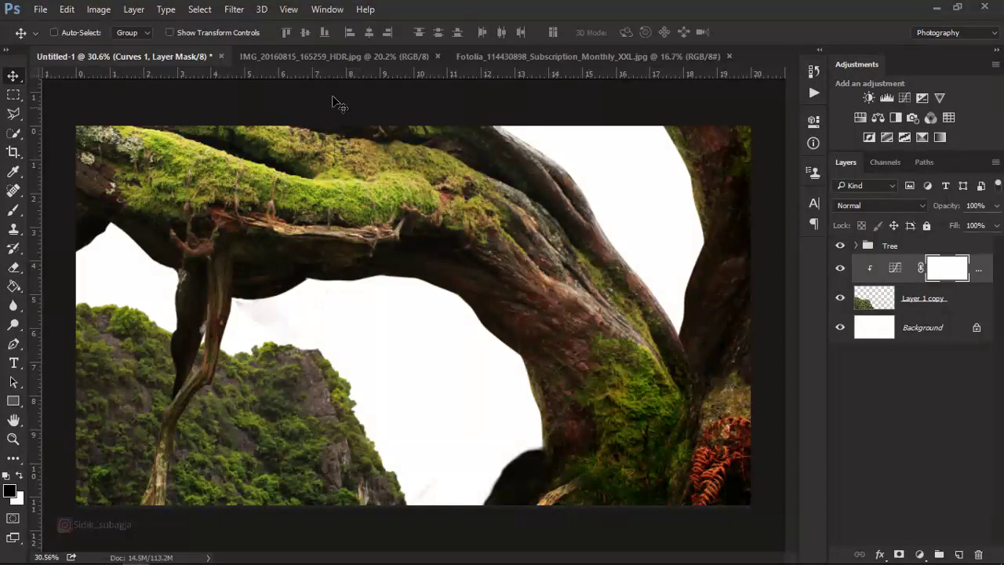
- Bring up the beach photo of the man and switch to the Pen tool
click(357, 58)
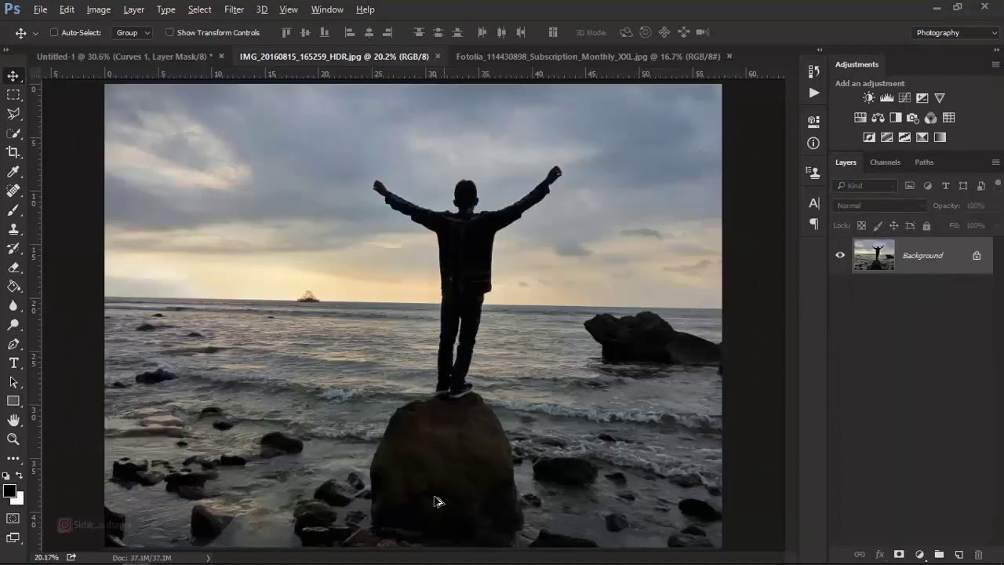
scroll(433, 503, up, 4)
scroll(427, 502, down, 1)
click(13, 344)
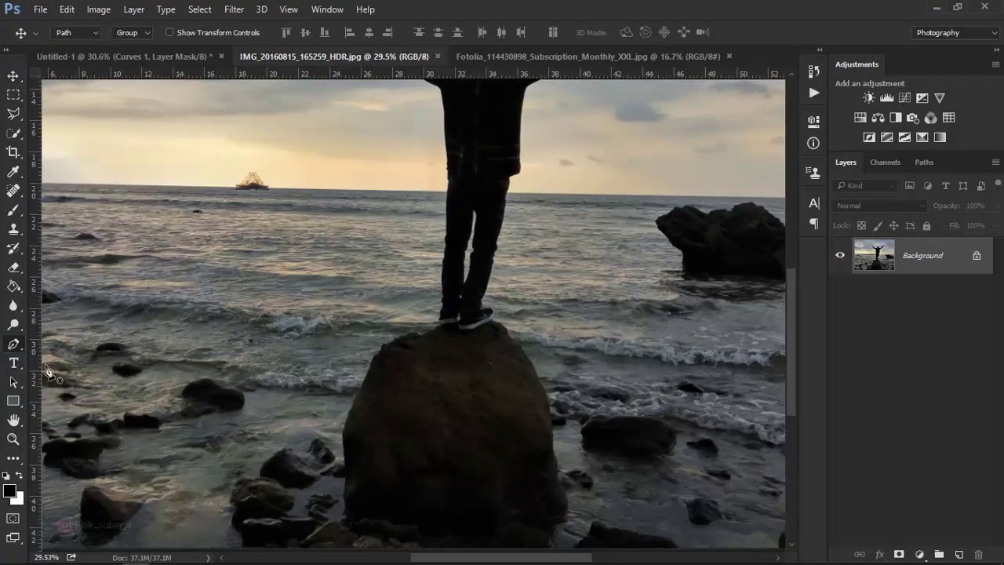
scroll(381, 520, down, 1)
alt+scroll(350, 488, up, 5)
alt+scroll(349, 480, up, 3)
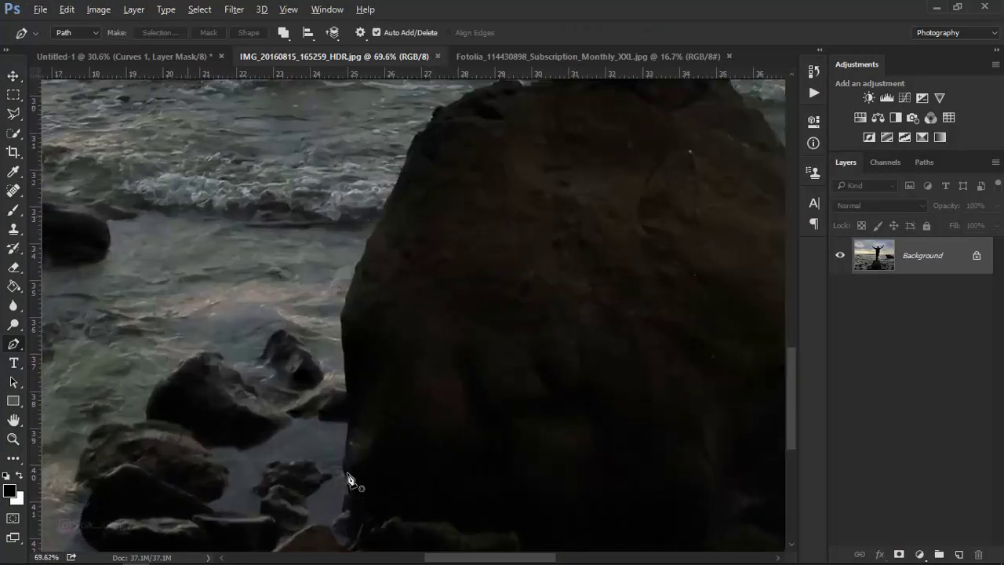
- Trace path points from the rock's lower edge up and along its top edge
click(345, 472)
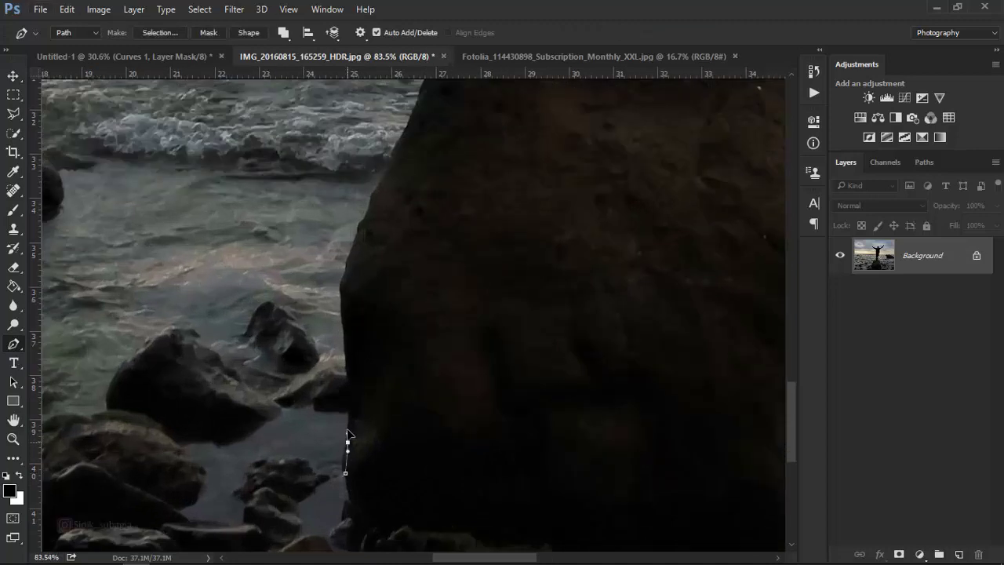
scroll(350, 360, up, 1)
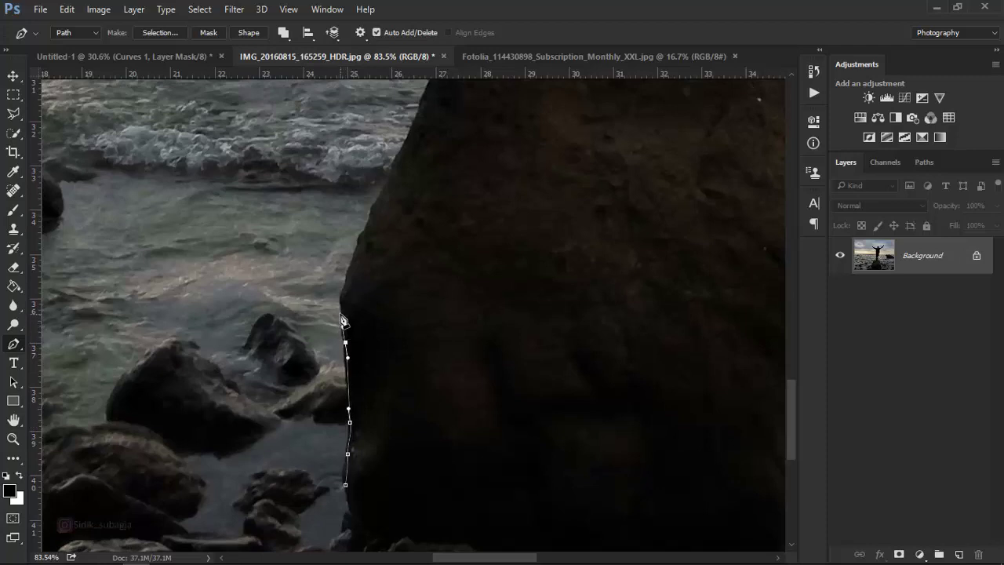
click(343, 287)
scroll(355, 282, up, 4)
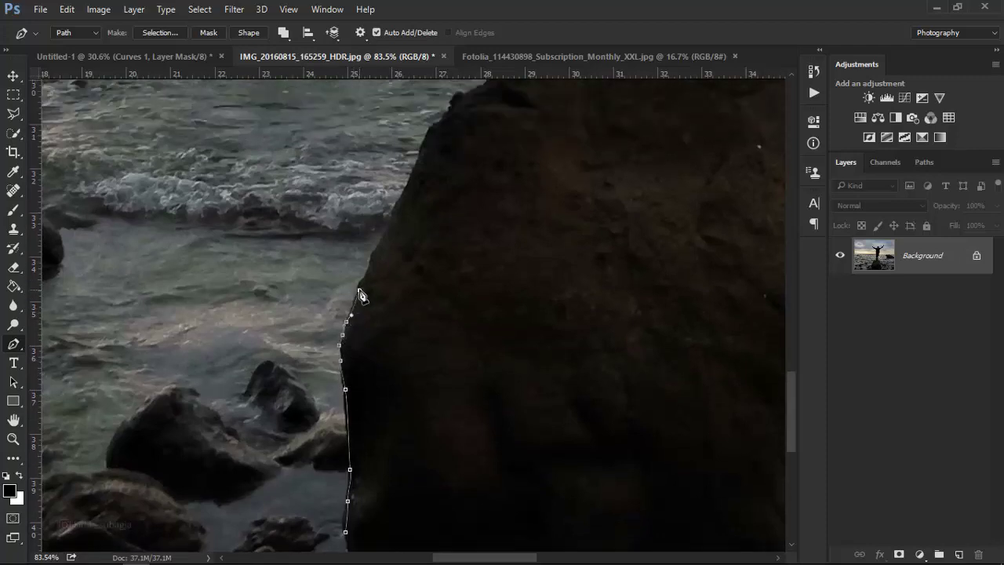
click(381, 238)
scroll(381, 239, up, 7)
click(399, 280)
click(415, 250)
click(420, 235)
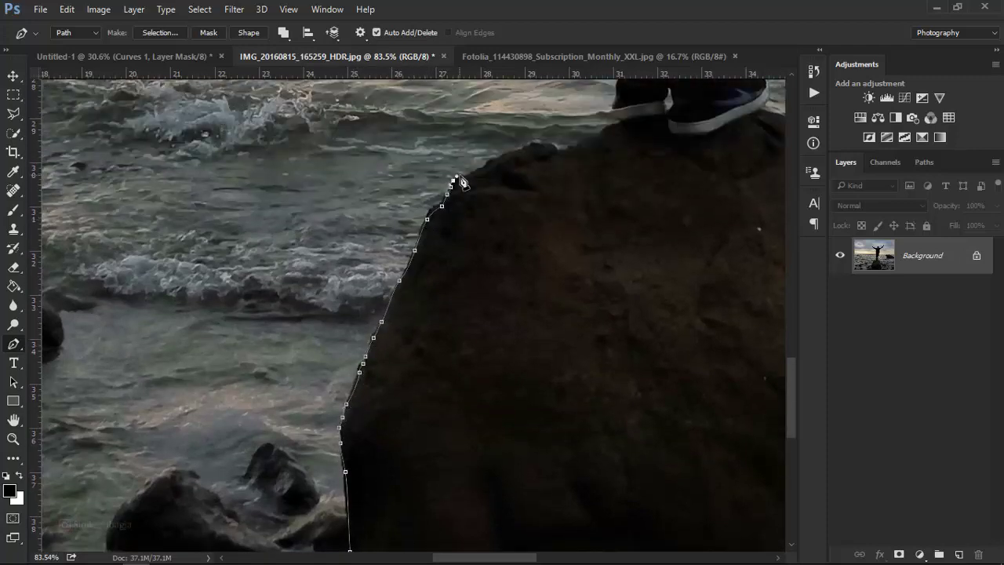
scroll(461, 182, up, 4)
scroll(461, 182, up, 2)
click(479, 212)
click(531, 191)
click(585, 194)
click(612, 182)
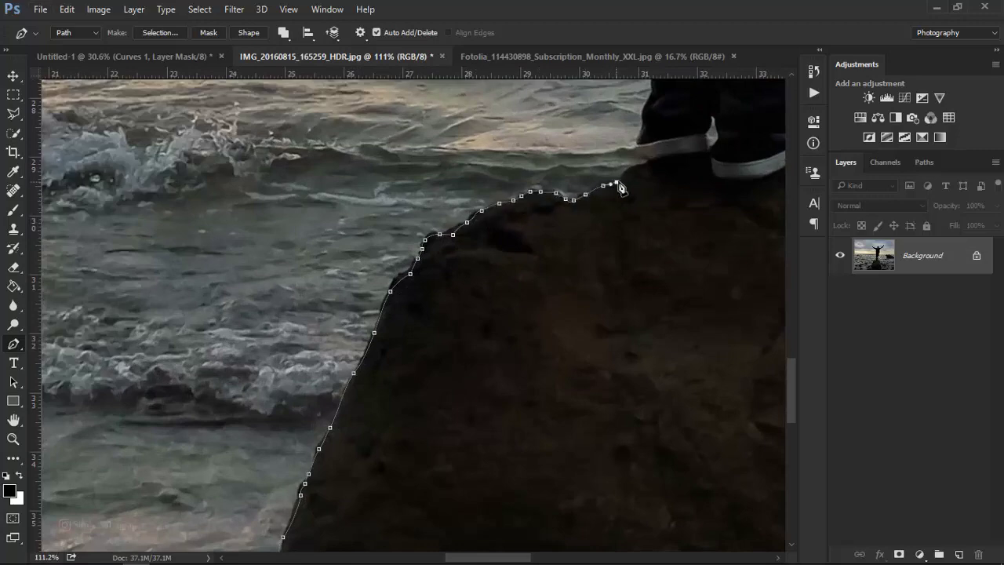
scroll(631, 169, up, 2)
click(642, 170)
scroll(637, 128, up, 2)
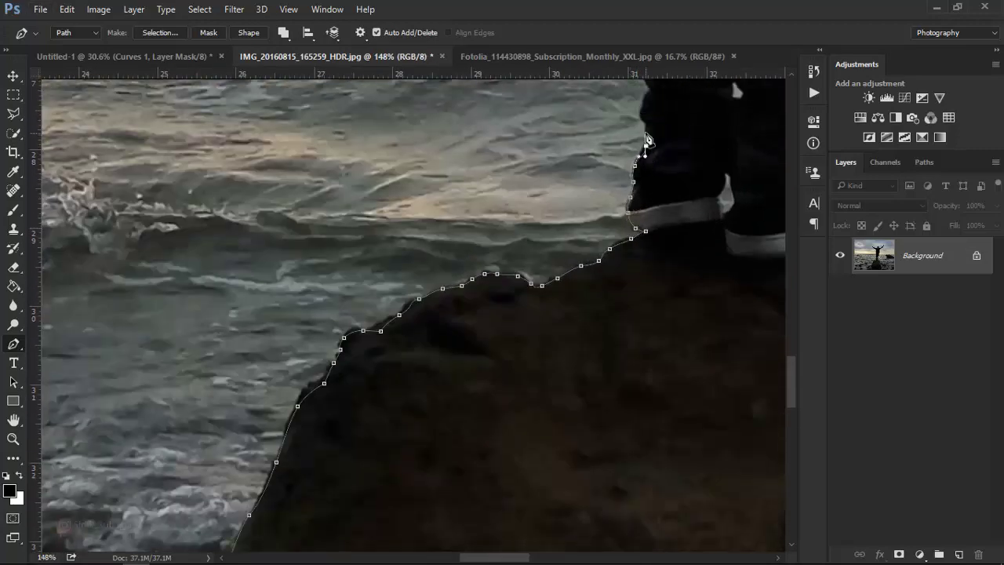
scroll(644, 157, up, 1)
- Continue the path up the shoe and the leg's outer edge toward the waist
click(643, 204)
click(646, 141)
scroll(645, 237, up, 3)
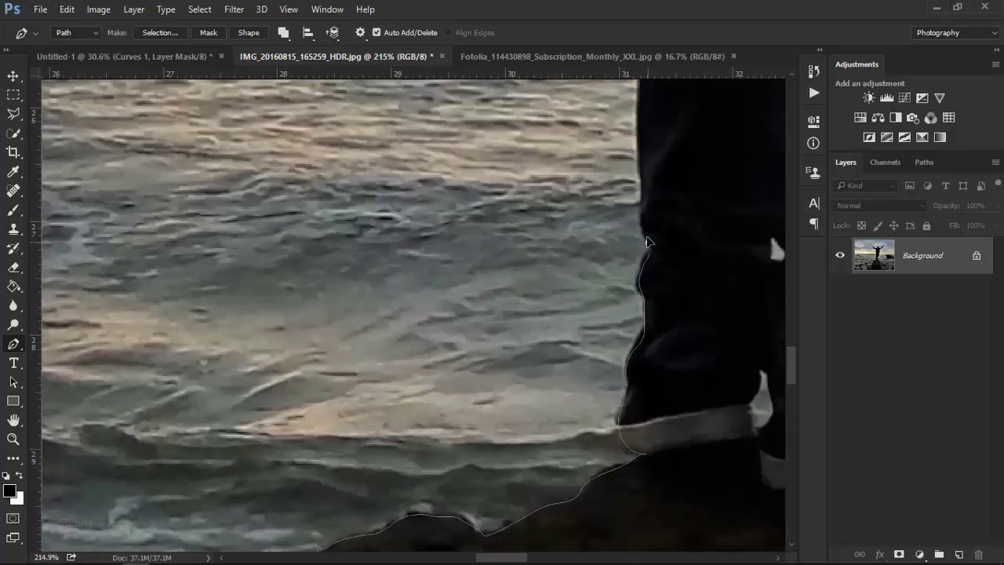
click(644, 205)
scroll(648, 189, down, 2)
scroll(651, 157, up, 1)
scroll(653, 157, down, 3)
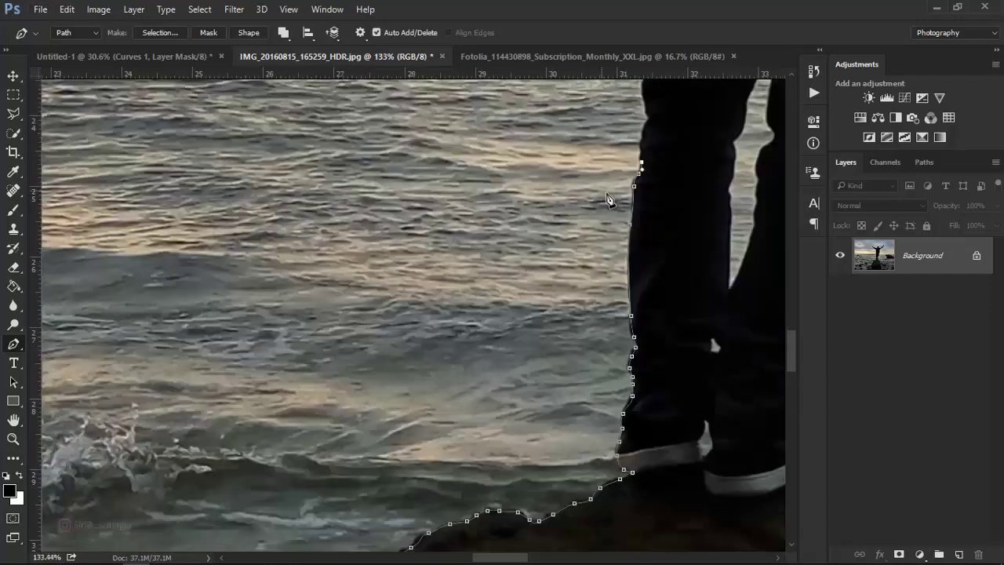
click(641, 314)
click(648, 235)
scroll(659, 236, up, 1)
scroll(659, 234, down, 2)
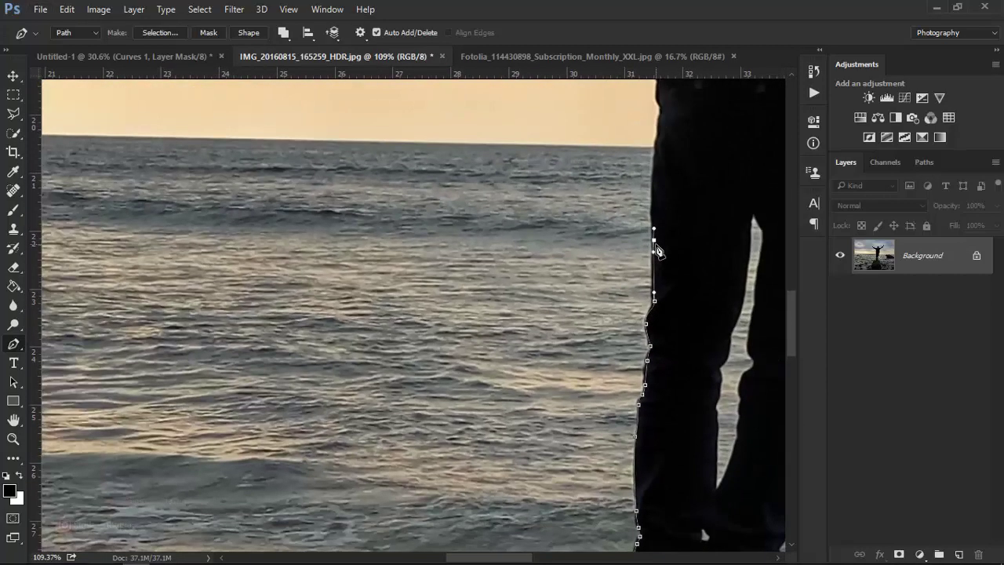
scroll(657, 251, down, 1)
click(664, 215)
click(658, 177)
scroll(661, 180, up, 1)
scroll(661, 180, down, 1)
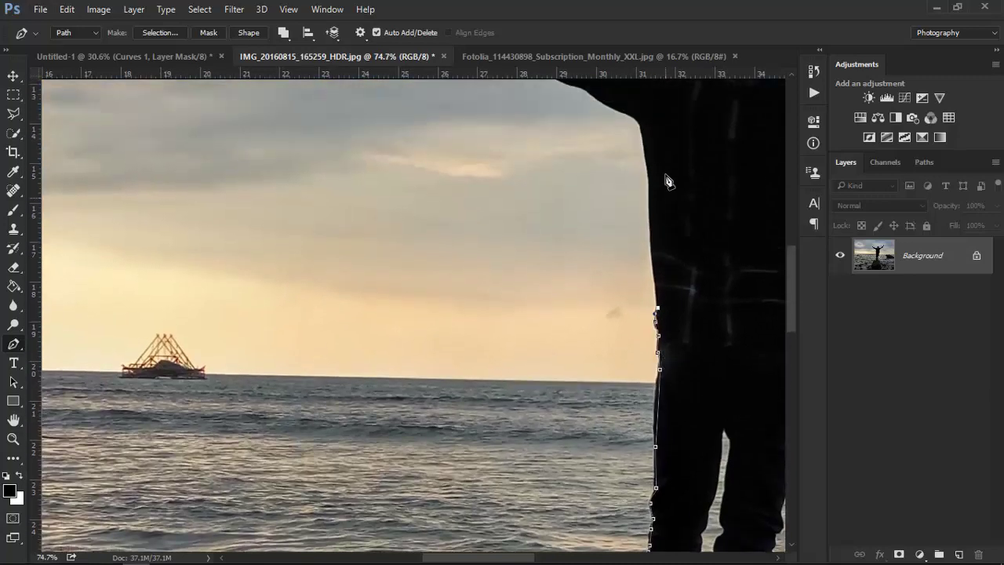
- Trace the path along the side, shoulder, raised left arm, neck and head
click(639, 147)
click(599, 123)
scroll(596, 126, up, 1)
scroll(565, 157, up, 1)
click(547, 189)
click(499, 169)
click(486, 166)
click(474, 162)
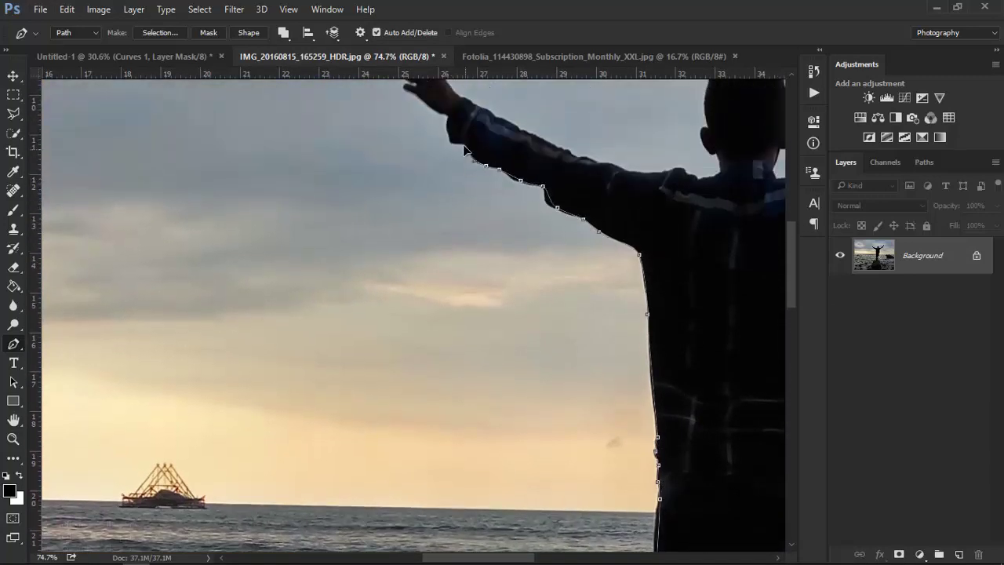
scroll(443, 118, up, 1)
scroll(461, 197, up, 1)
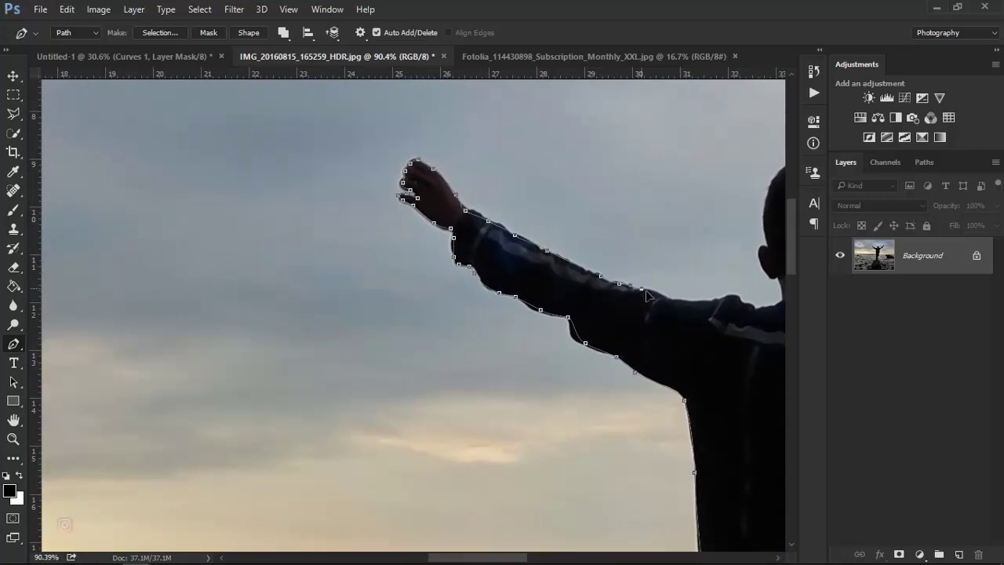
scroll(700, 288, down, 7)
scroll(701, 288, up, 7)
click(506, 286)
click(490, 224)
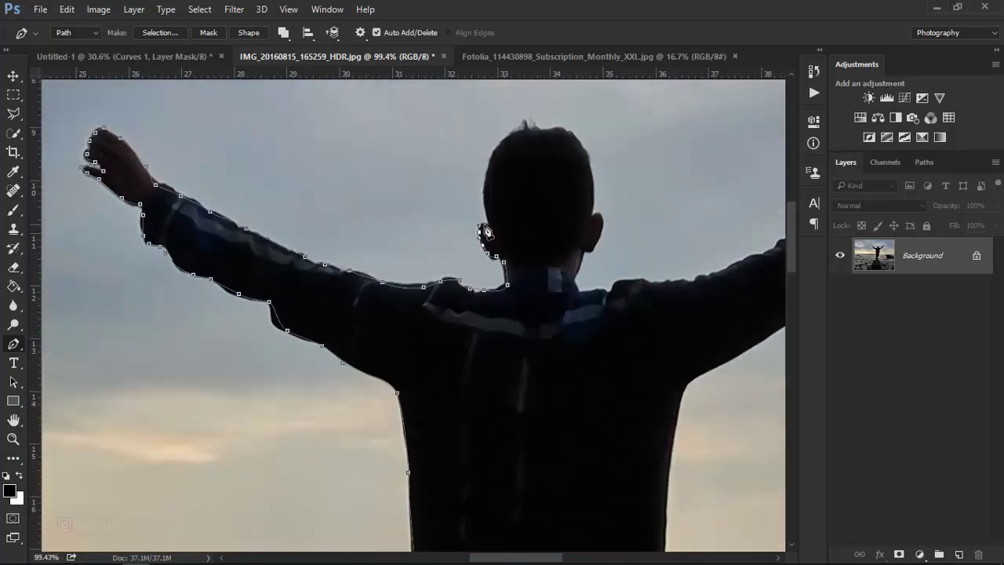
click(487, 179)
scroll(486, 179, up, 1)
click(524, 135)
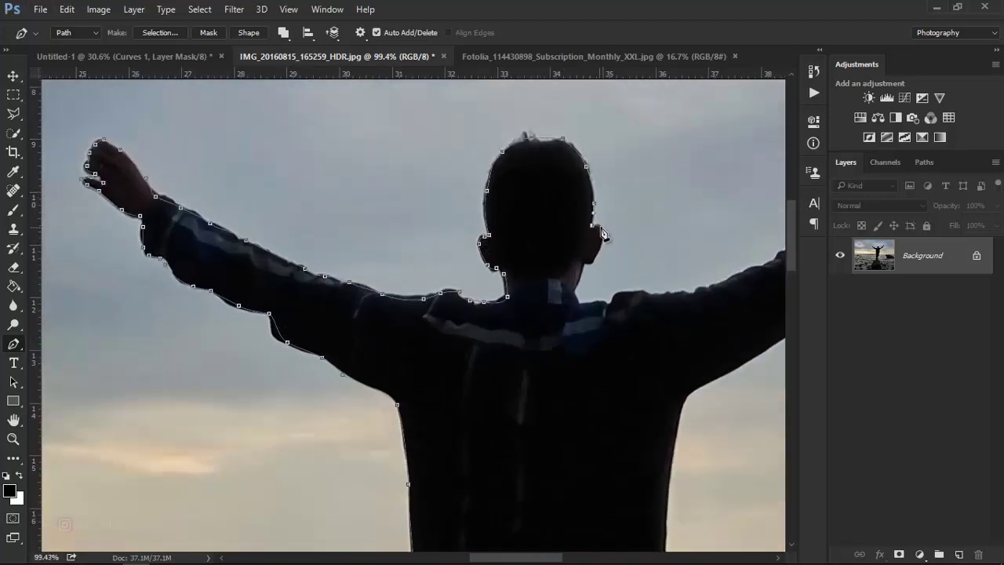
- Trace the path along the right shoulder, under the raised right forearm and down the body's right side
click(585, 298)
click(642, 296)
click(687, 291)
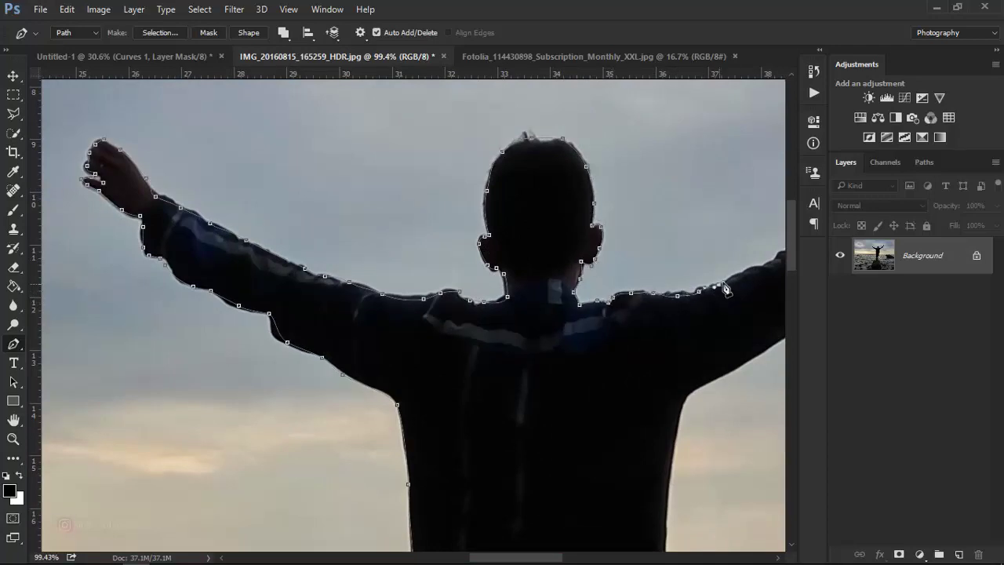
scroll(737, 227, down, 2)
scroll(738, 228, up, 1)
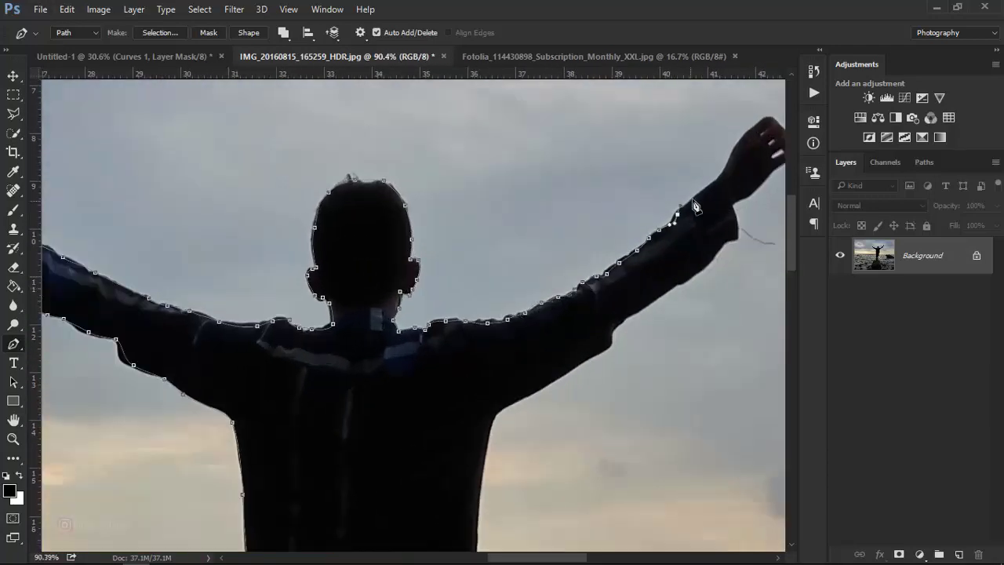
scroll(695, 208, down, 3)
scroll(577, 192, up, 2)
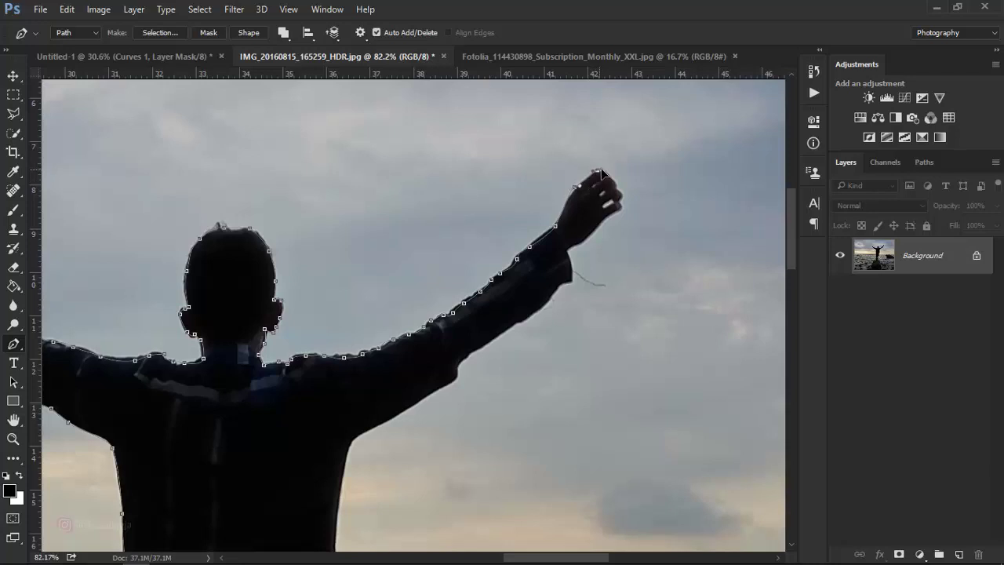
click(570, 271)
click(557, 284)
scroll(553, 283, down, 1)
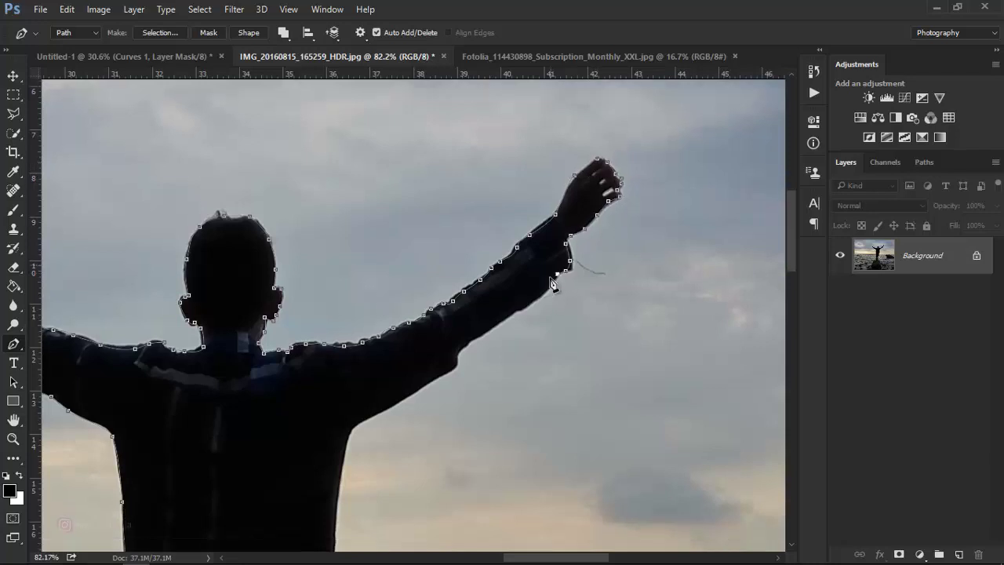
scroll(431, 291, down, 2)
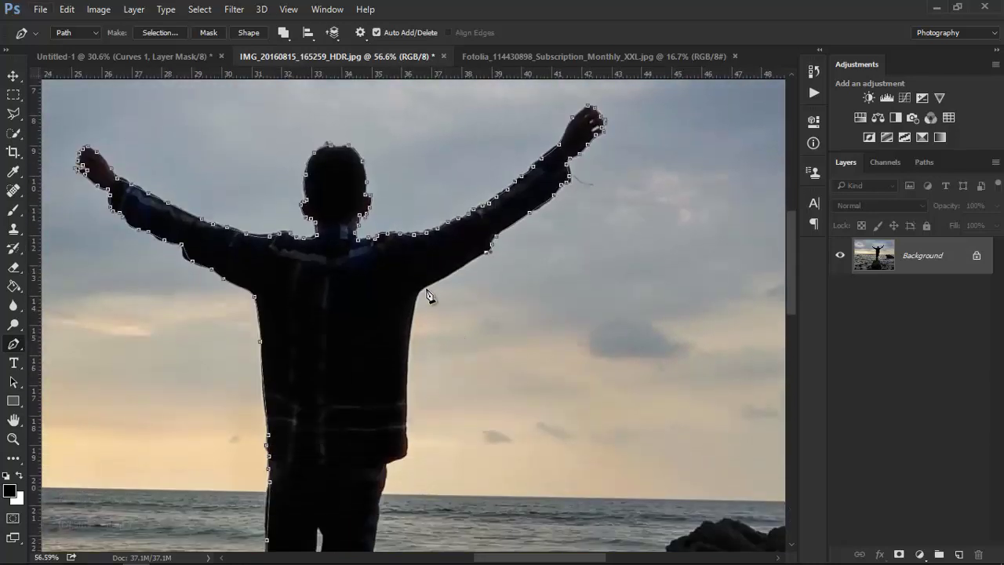
scroll(430, 291, up, 2)
click(427, 248)
click(416, 309)
click(416, 334)
scroll(415, 325, down, 1)
scroll(404, 357, down, 3)
- Trace the path along the shirt hem and down the right leg to the shoe
click(402, 298)
click(402, 333)
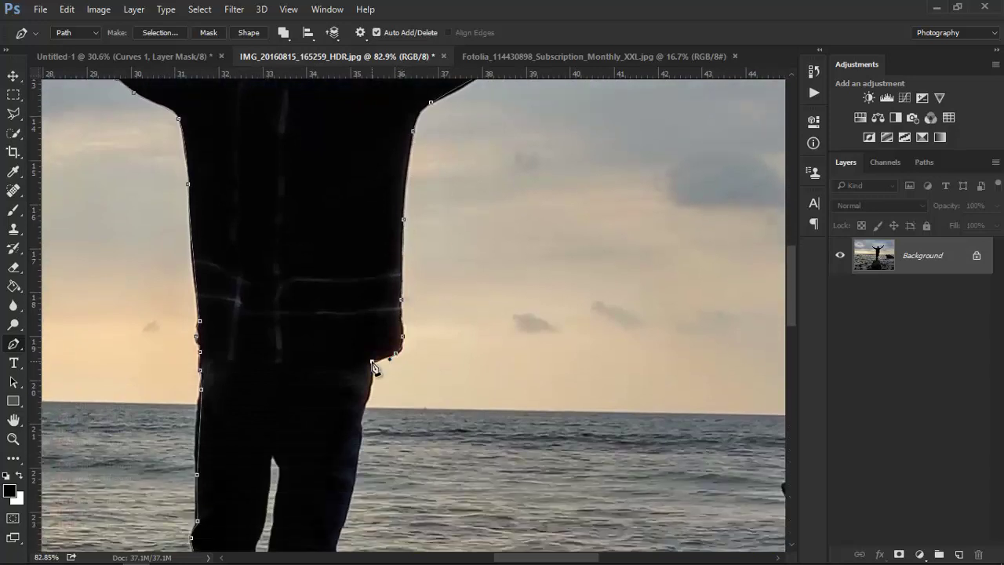
click(372, 355)
click(364, 399)
scroll(361, 368, down, 3)
click(354, 343)
scroll(354, 343, down, 1)
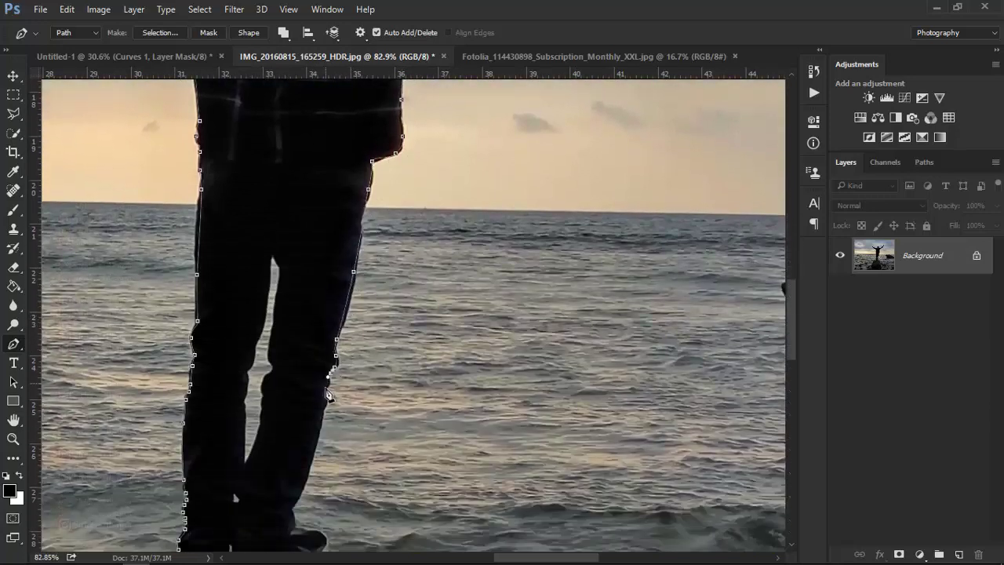
click(320, 416)
scroll(321, 415, down, 1)
click(306, 433)
click(294, 459)
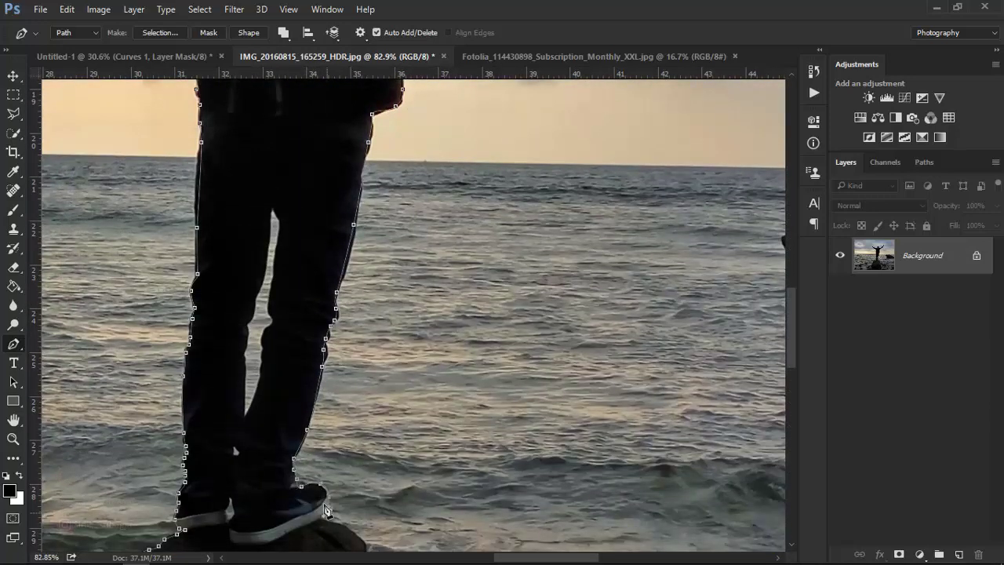
scroll(325, 511, down, 2)
- Trace the path down the rock's right edge and along its bottom
click(400, 493)
scroll(400, 493, down, 1)
click(452, 541)
scroll(455, 533, down, 2)
click(470, 496)
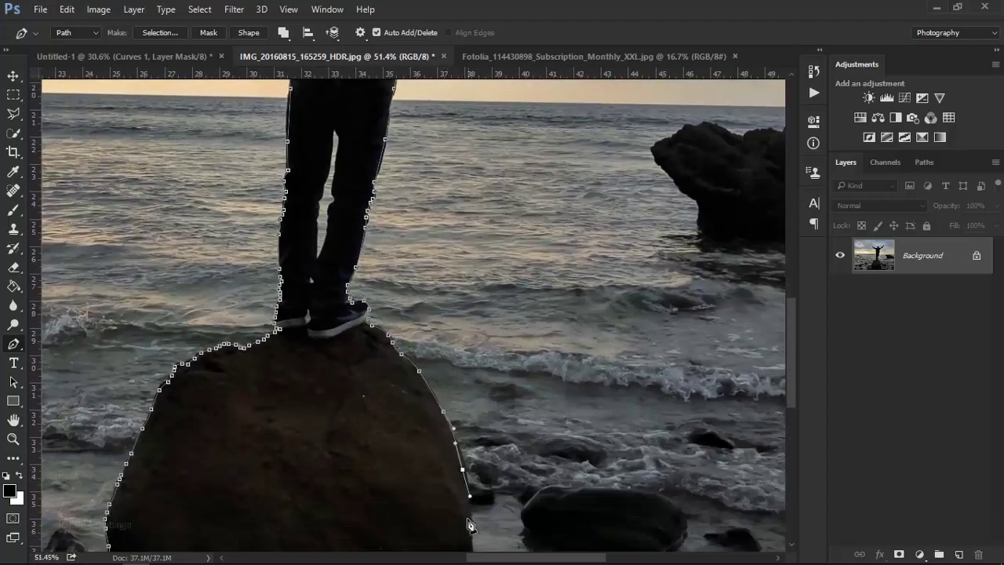
scroll(469, 524, down, 1)
scroll(392, 527, down, 1)
click(139, 478)
scroll(318, 301, up, 5)
- Outline the gap between the legs, close it, then zoom out to check the whole outline
click(319, 301)
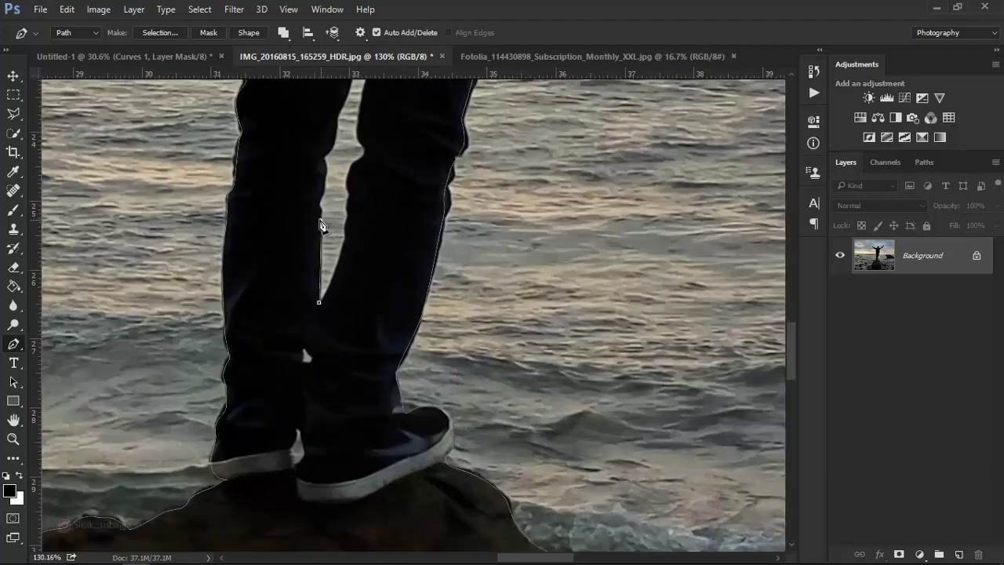
click(321, 220)
click(327, 160)
click(337, 116)
scroll(345, 117, up, 1)
scroll(358, 110, up, 1)
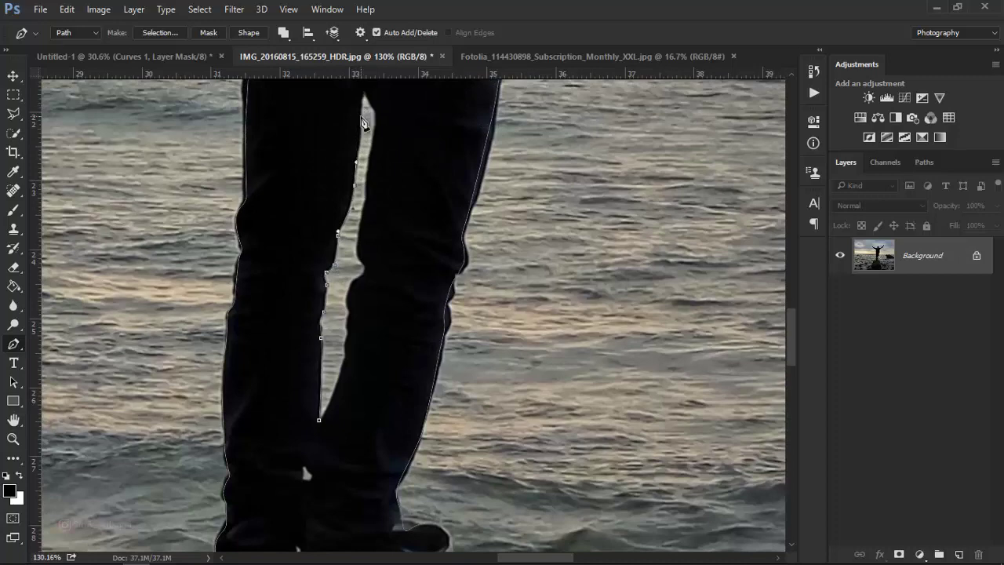
click(365, 206)
scroll(361, 235, down, 1)
click(359, 206)
click(348, 269)
scroll(345, 314, down, 1)
click(319, 327)
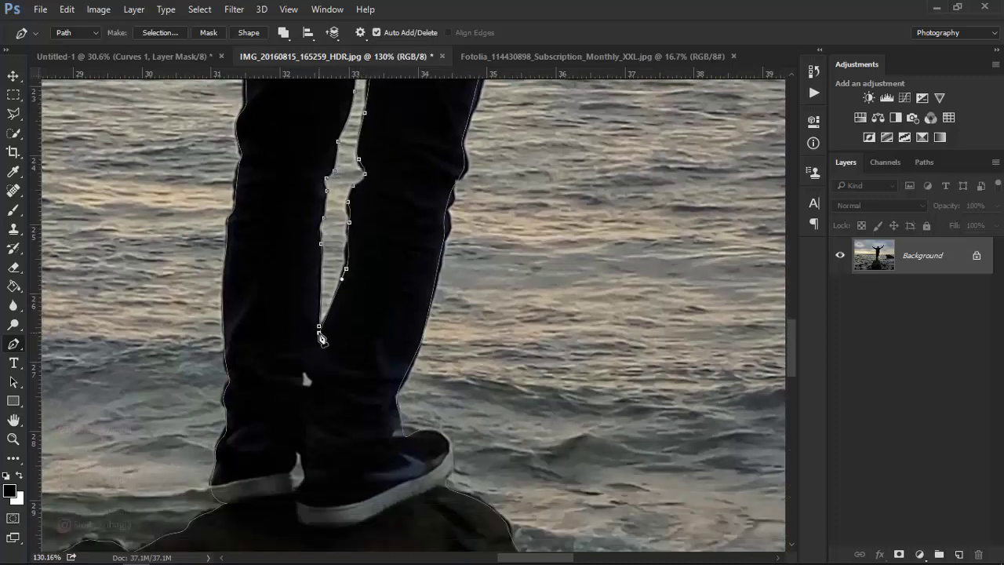
scroll(350, 329, down, 2)
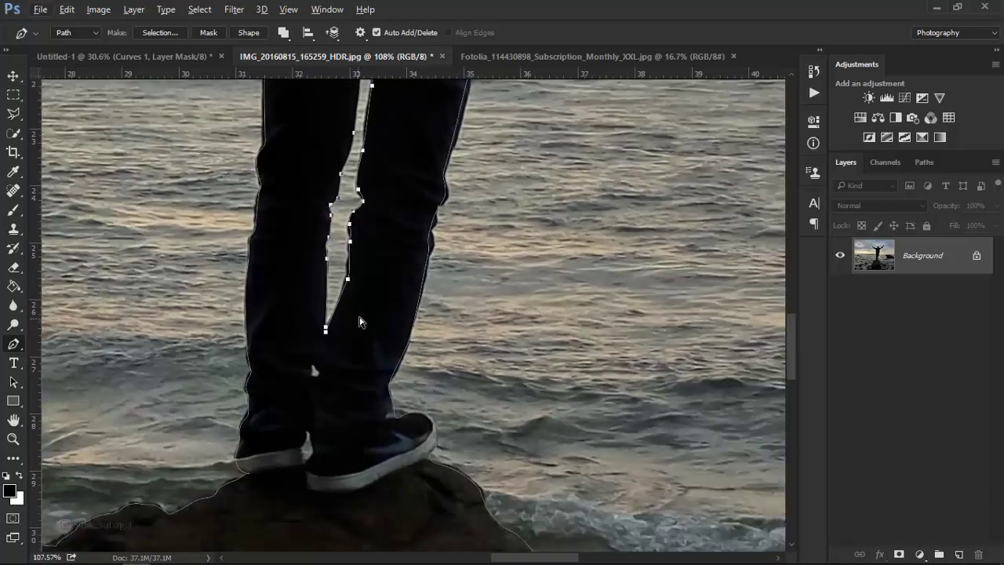
scroll(361, 327, down, 2)
scroll(370, 324, down, 2)
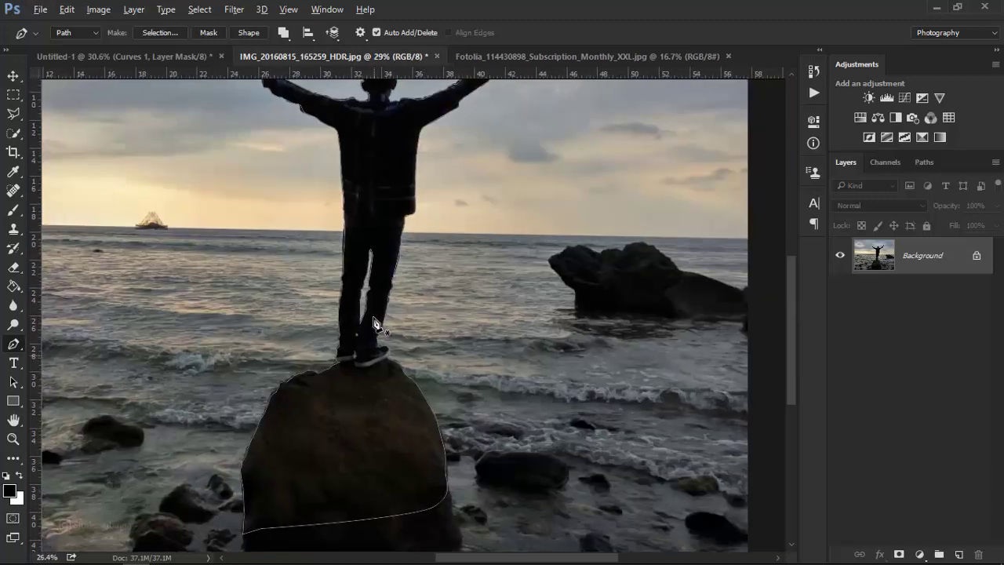
scroll(377, 314, down, 1)
- Make a selection from the path, copy it to a new layer, and drag it into Untitled-1
right_click(385, 275)
click(451, 260)
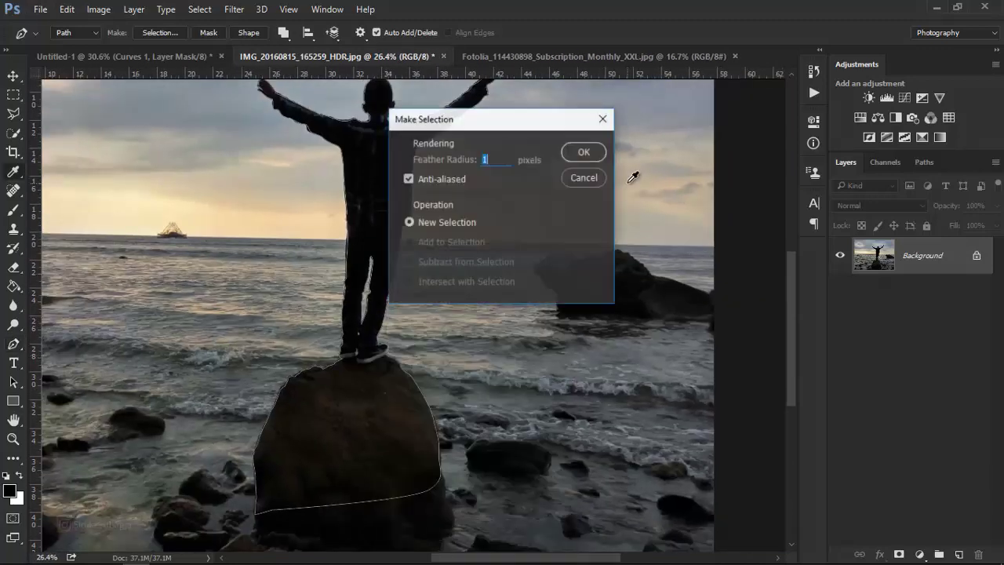
click(589, 154)
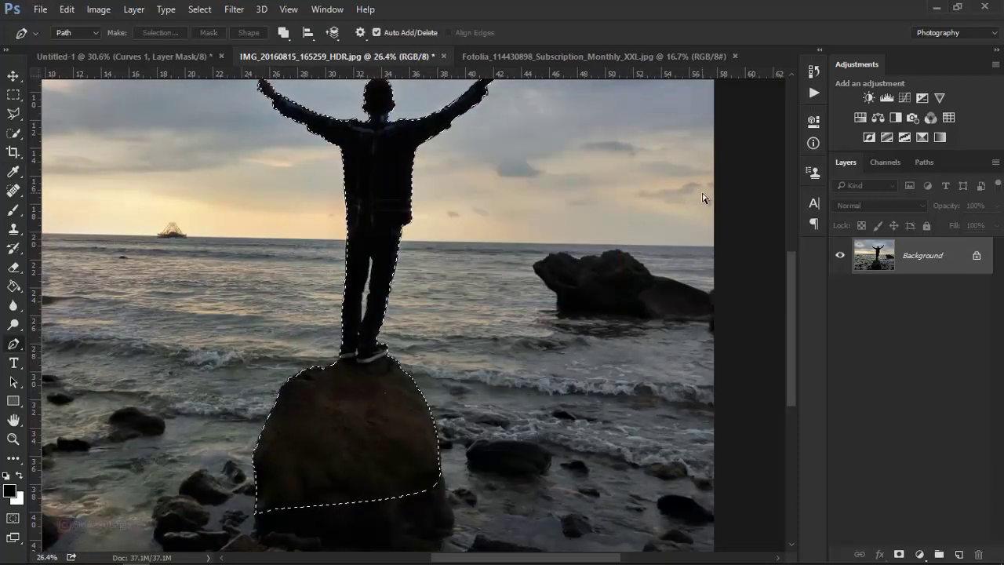
key(ctrl+j)
scroll(443, 276, down, 5)
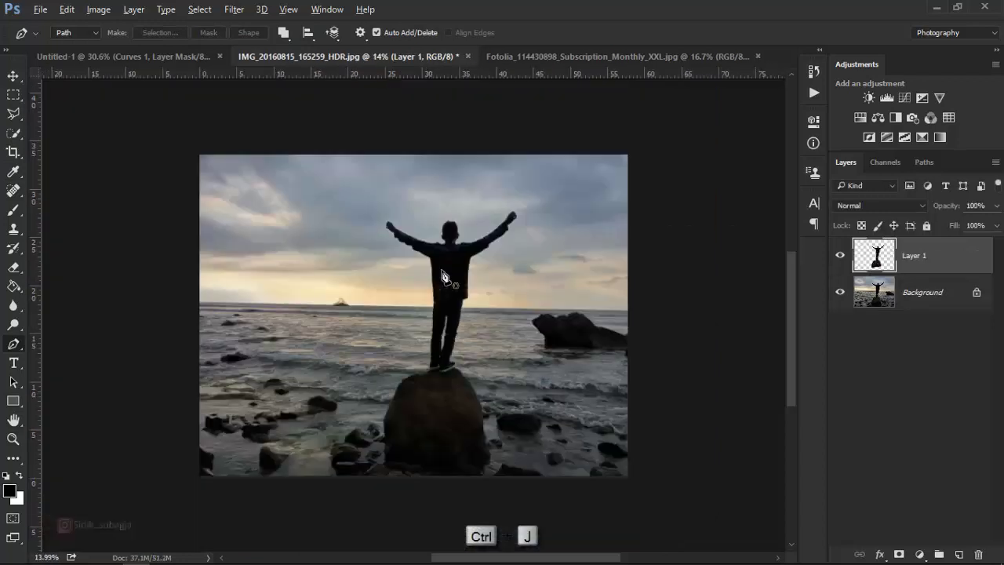
click(16, 76)
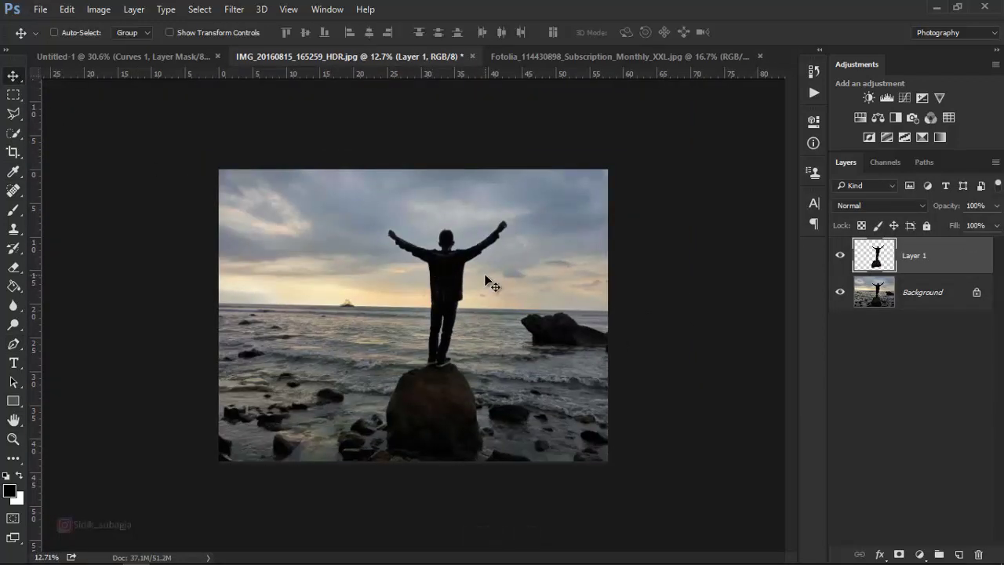
mouse_move(457, 266)
mouse_down()
mouse_move(205, 59)
mouse_move(358, 280)
mouse_move(356, 346)
mouse_up()
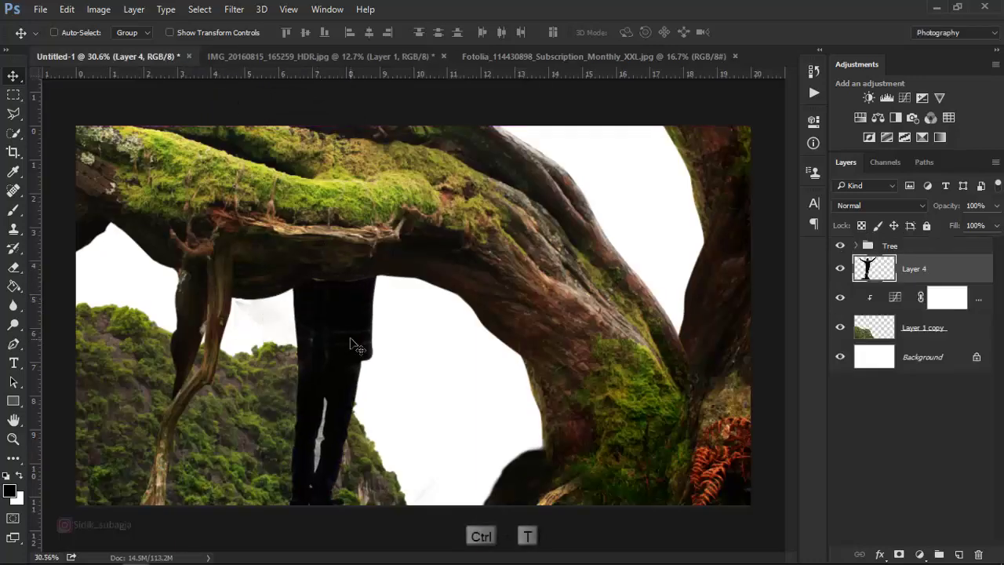
- Scale the man and rock down to a tiny size and place them on the mountain peak
key(ctrl+t)
scroll(336, 361, down, 2)
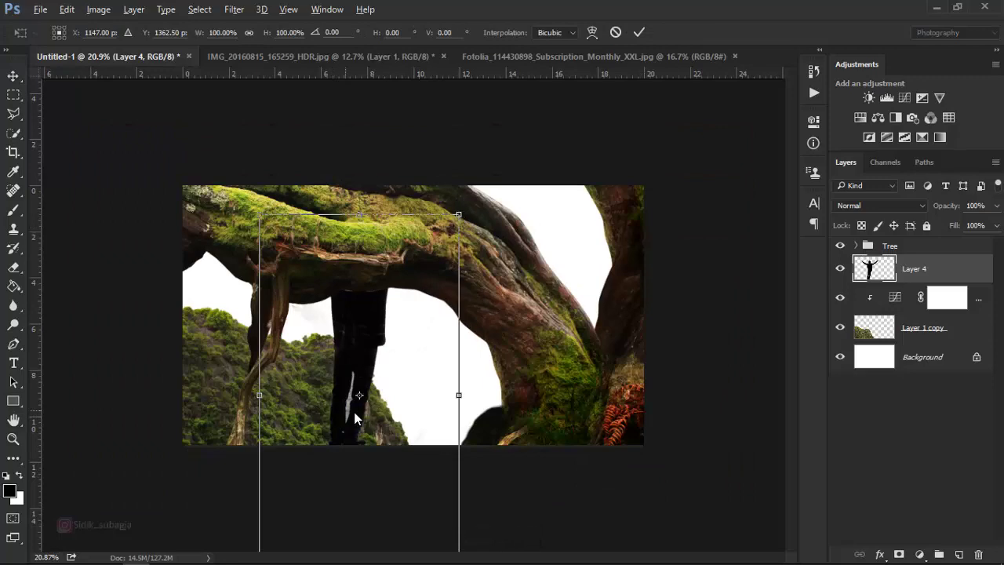
scroll(361, 410, up, 2)
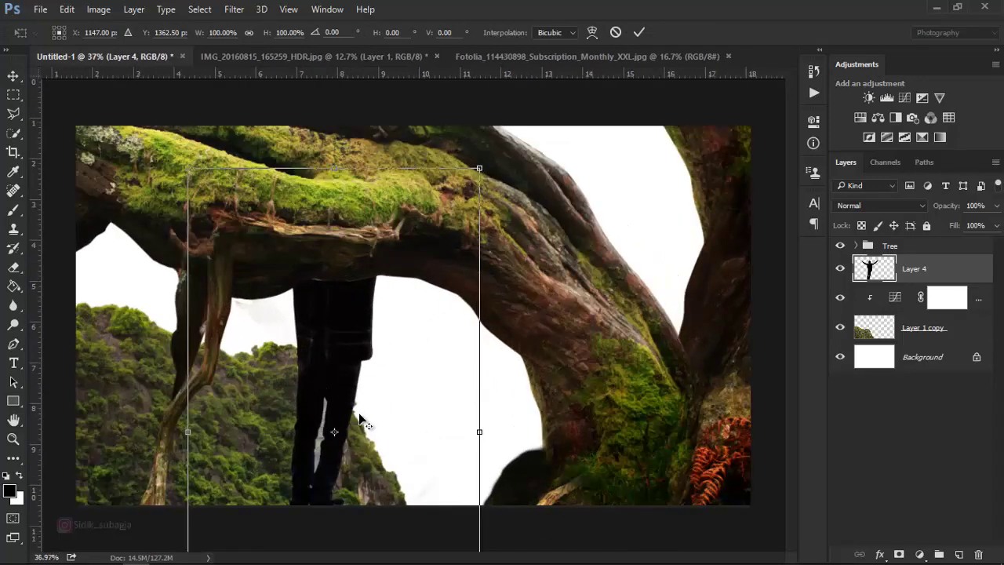
scroll(361, 409, up, 2)
scroll(360, 412, down, 2)
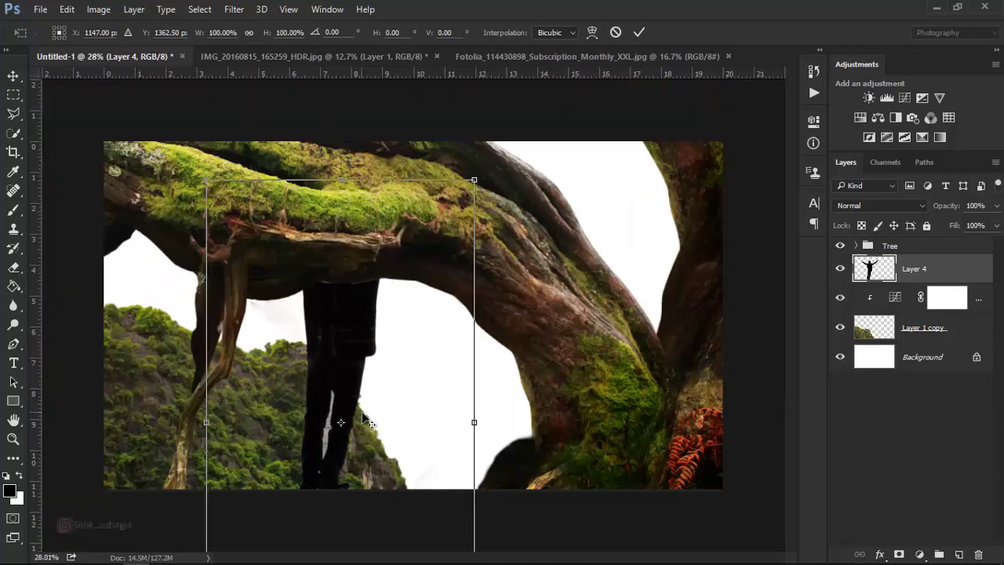
scroll(360, 411, down, 1)
mouse_move(463, 204)
mouse_down()
mouse_move(342, 422)
mouse_move(390, 267)
mouse_move(346, 377)
mouse_up()
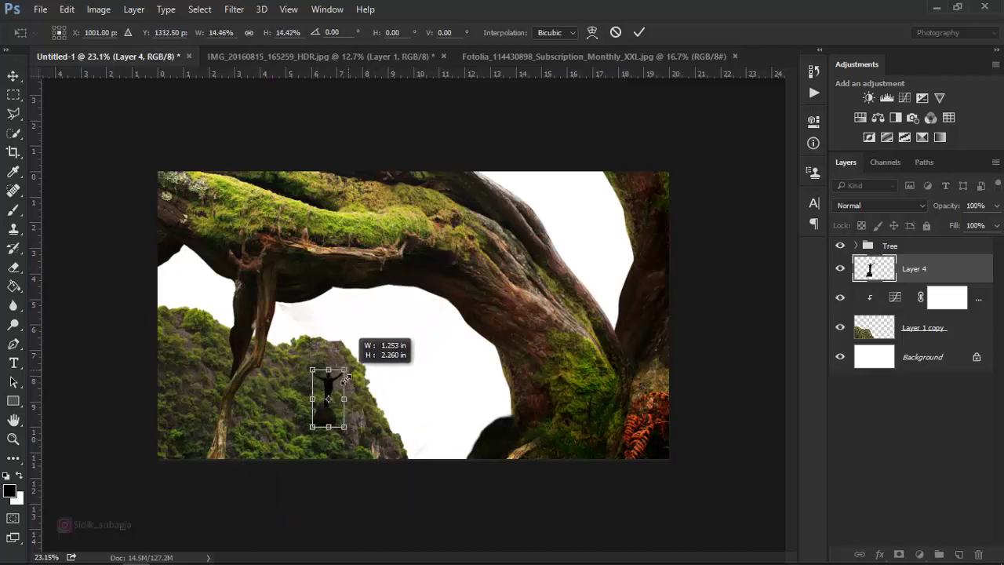
mouse_move(345, 379)
mouse_down()
mouse_move(335, 387)
mouse_move(343, 328)
mouse_up()
click(642, 34)
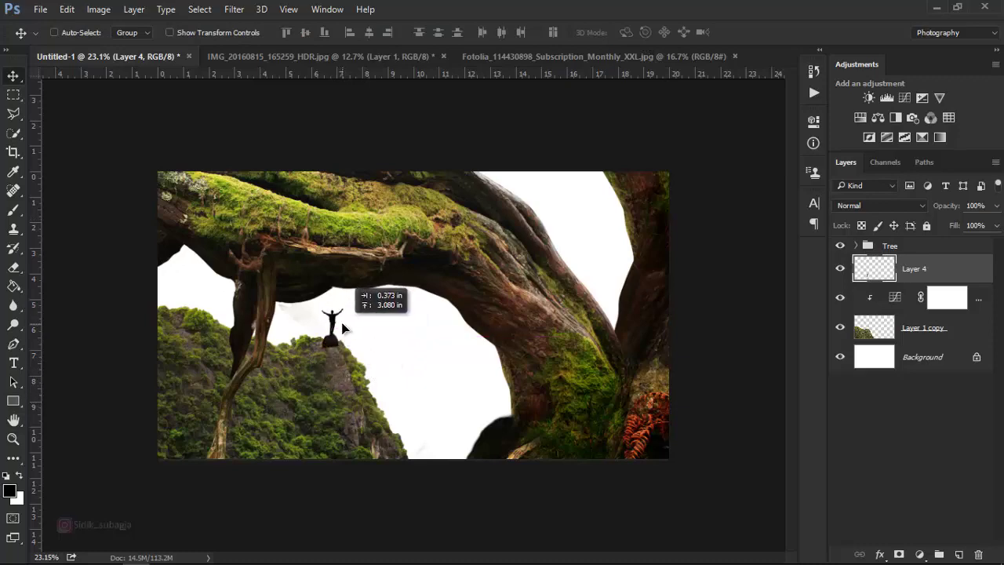
- Shrink the figure slightly more, to about 72%, and nudge it into place
scroll(332, 341, up, 2)
scroll(322, 338, up, 2)
scroll(319, 341, up, 1)
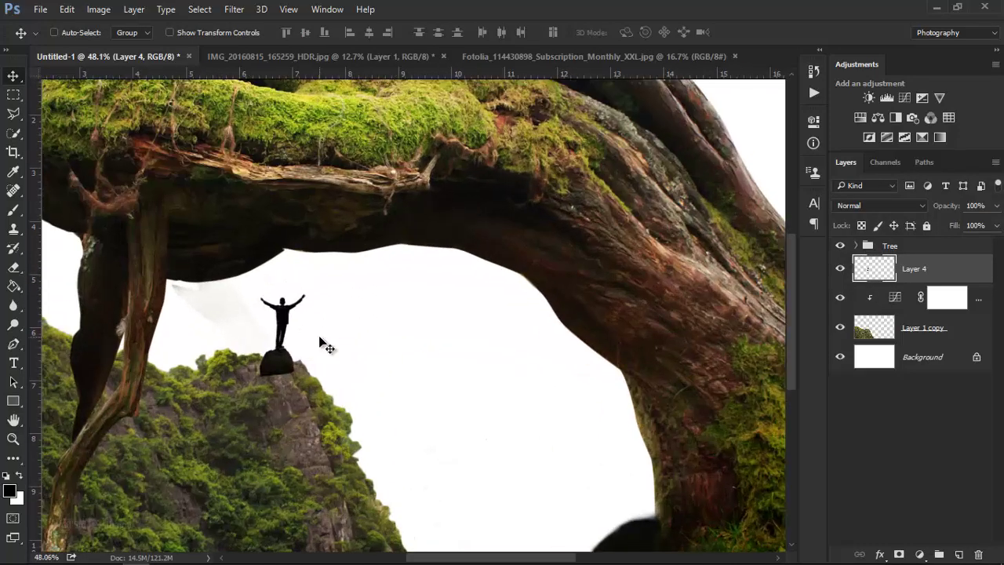
key(ctrl+t)
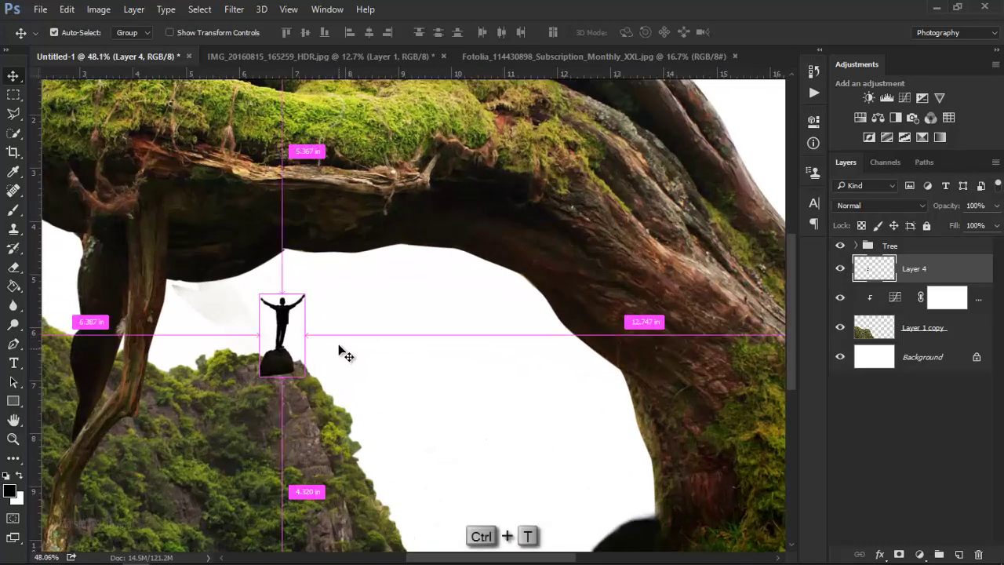
drag(304, 295, 296, 312)
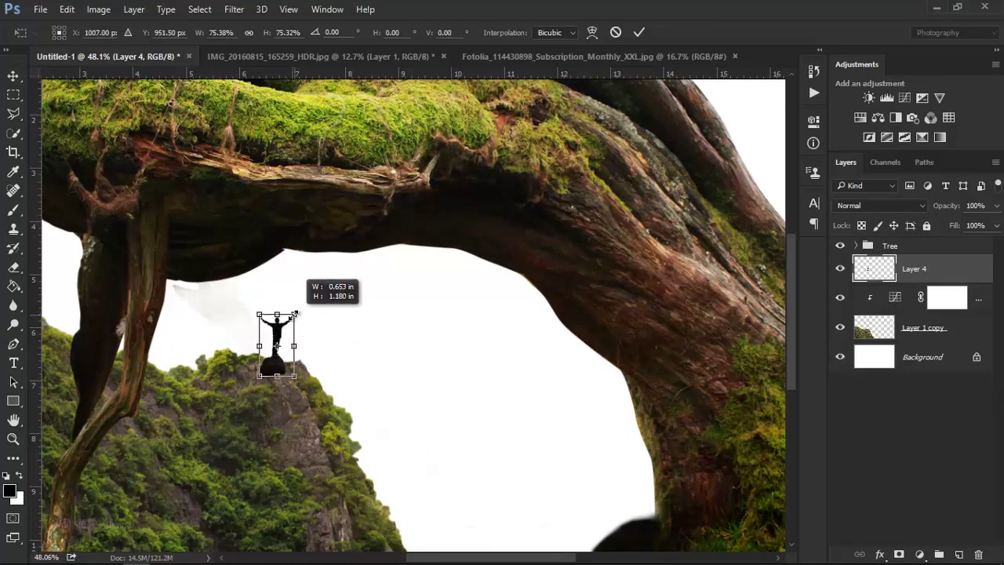
drag(296, 312, 320, 311)
click(639, 32)
scroll(355, 314, down, 2)
scroll(355, 315, down, 3)
scroll(356, 315, up, 1)
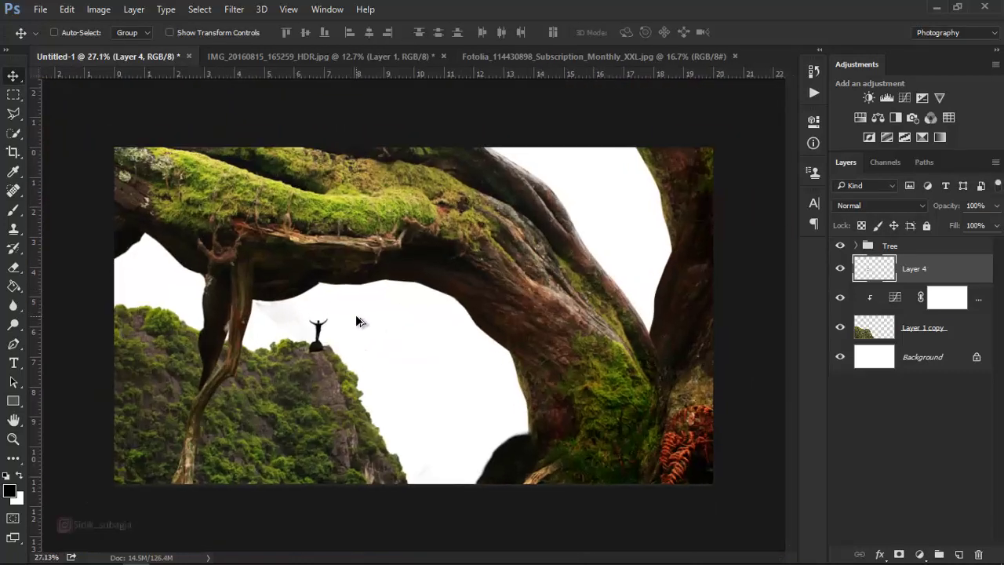
scroll(343, 357, up, 2)
- Add a Hue/Saturation adjustment clipped to Layer 4 with Lightness +17
scroll(342, 357, up, 2)
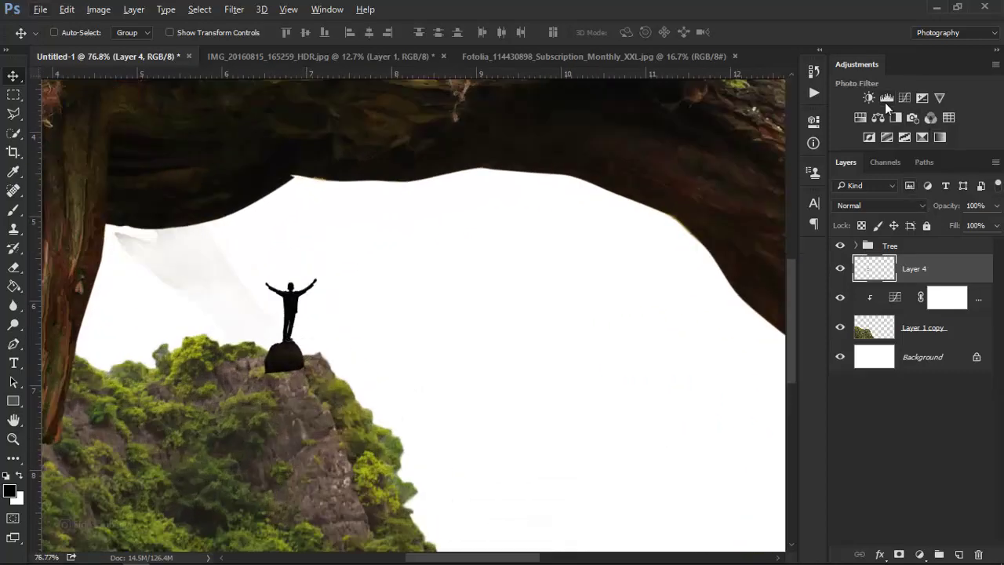
click(869, 118)
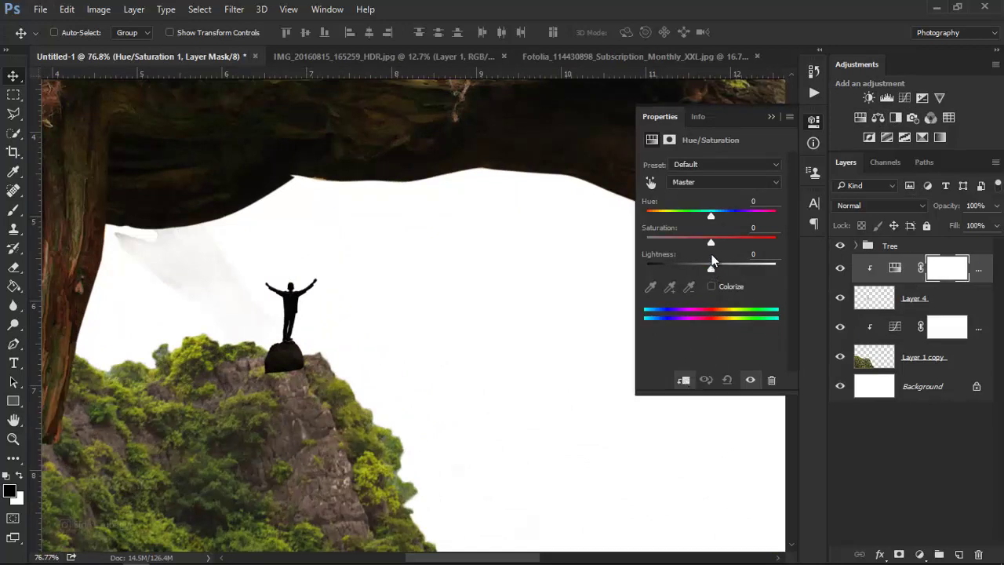
drag(708, 245, 681, 246)
drag(709, 248, 713, 272)
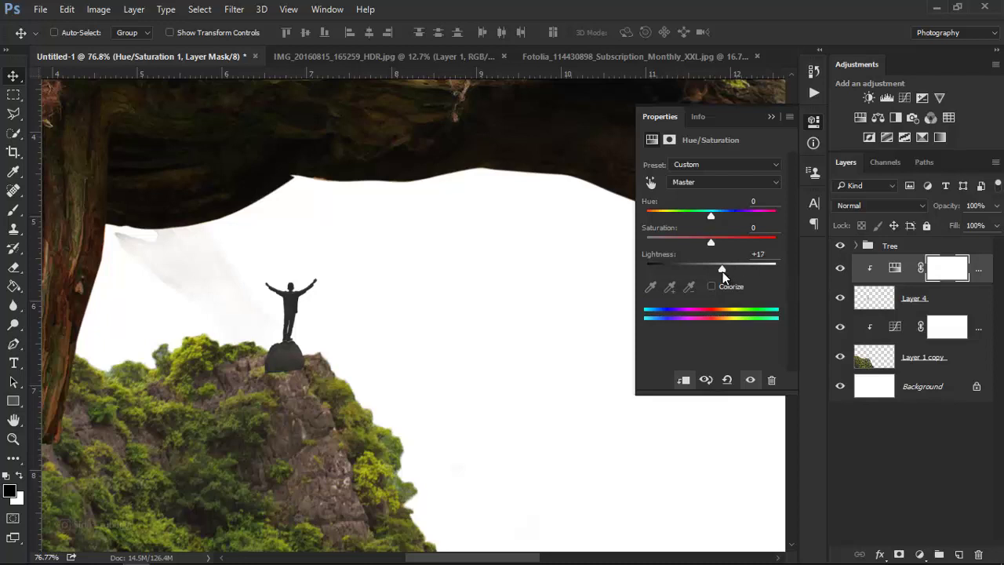
- Add a clipped Color Balance adjustment with Cyan/Red +10 and Yellow/Blue −6
click(879, 119)
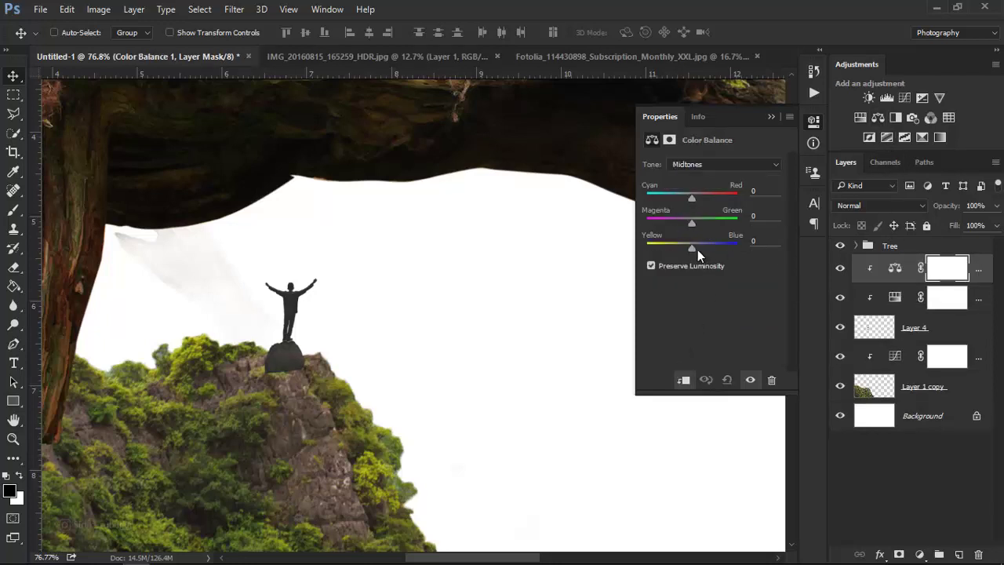
drag(679, 248, 689, 251)
drag(699, 197, 695, 198)
click(899, 337)
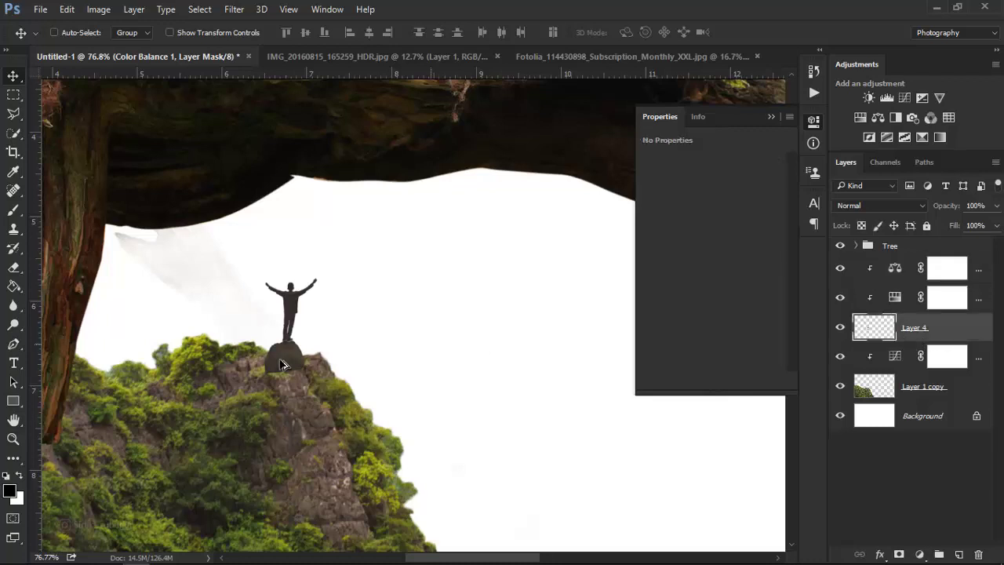
scroll(277, 370, up, 5)
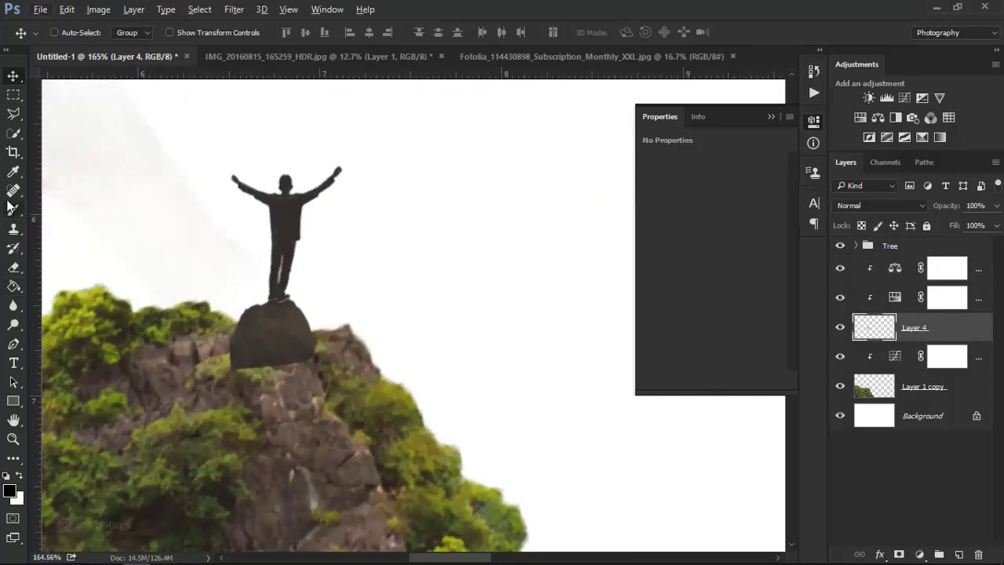
- Add a layer mask to Layer 4 and set a soft brush to size 45 and 58% flow
click(11, 209)
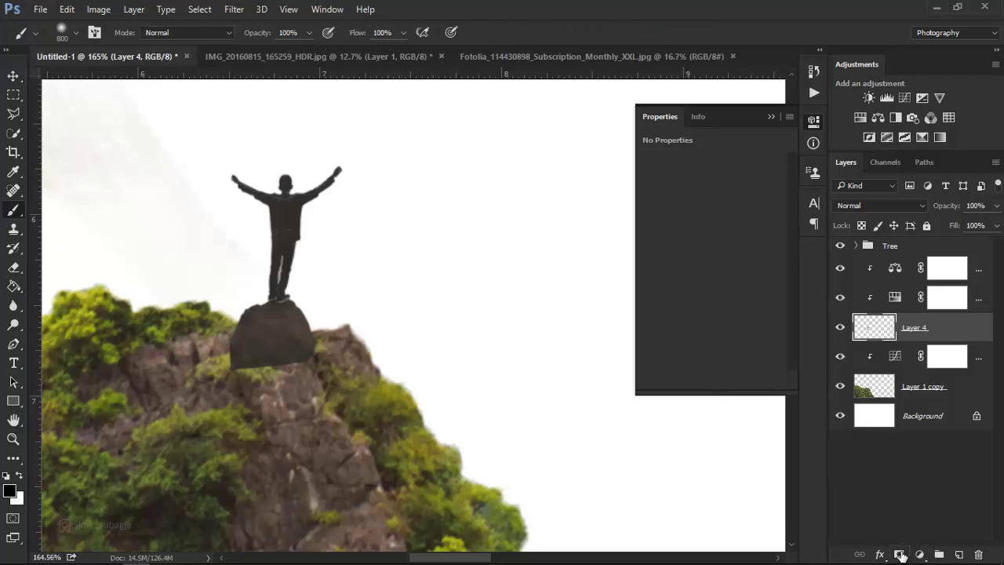
click(901, 555)
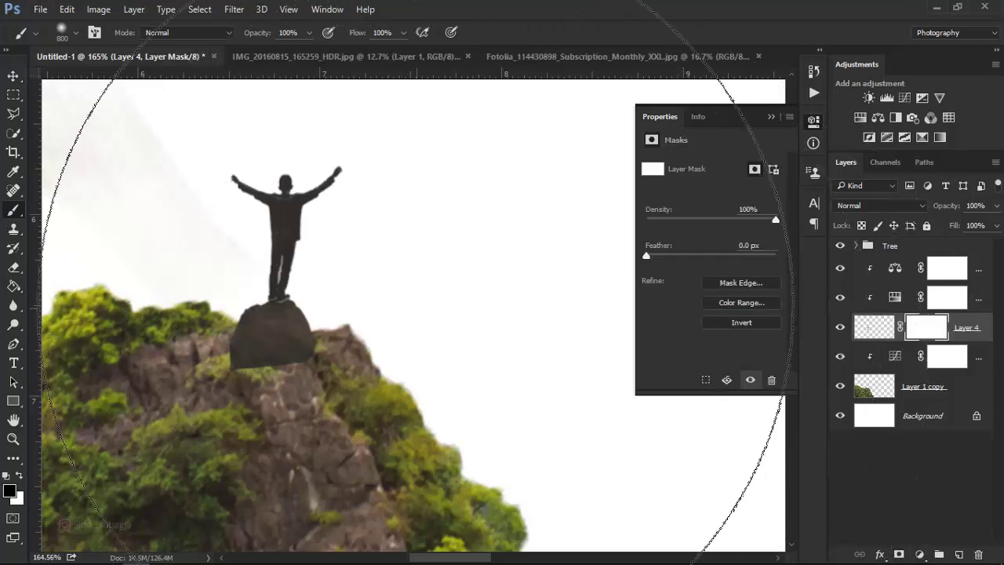
right_click(419, 306)
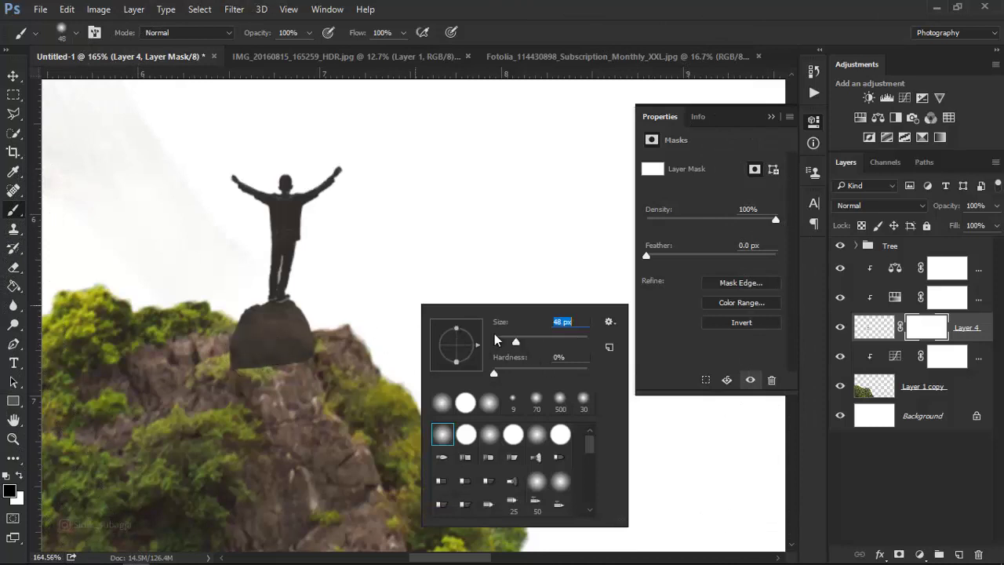
key(Return)
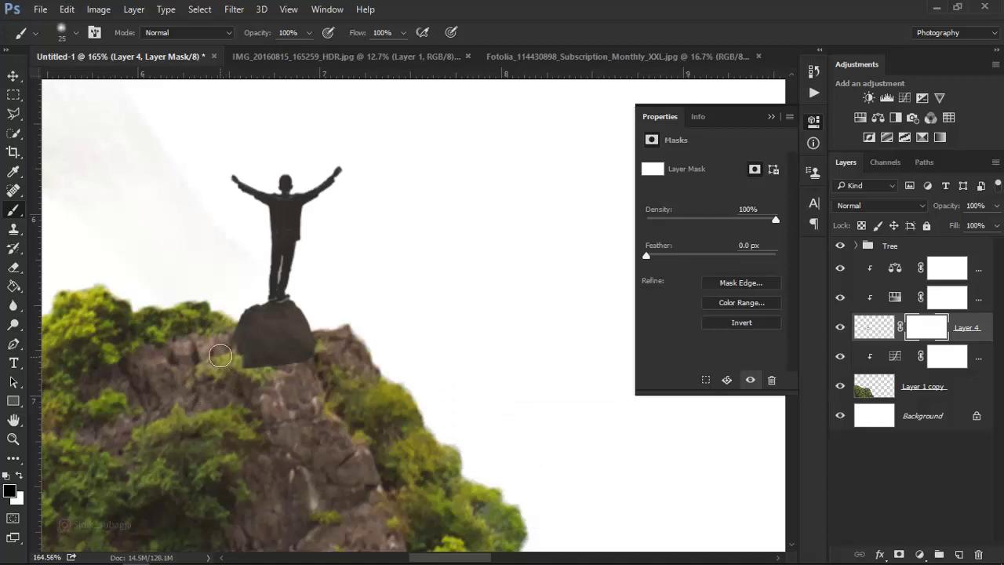
key(bracketright)
key(bracketright)
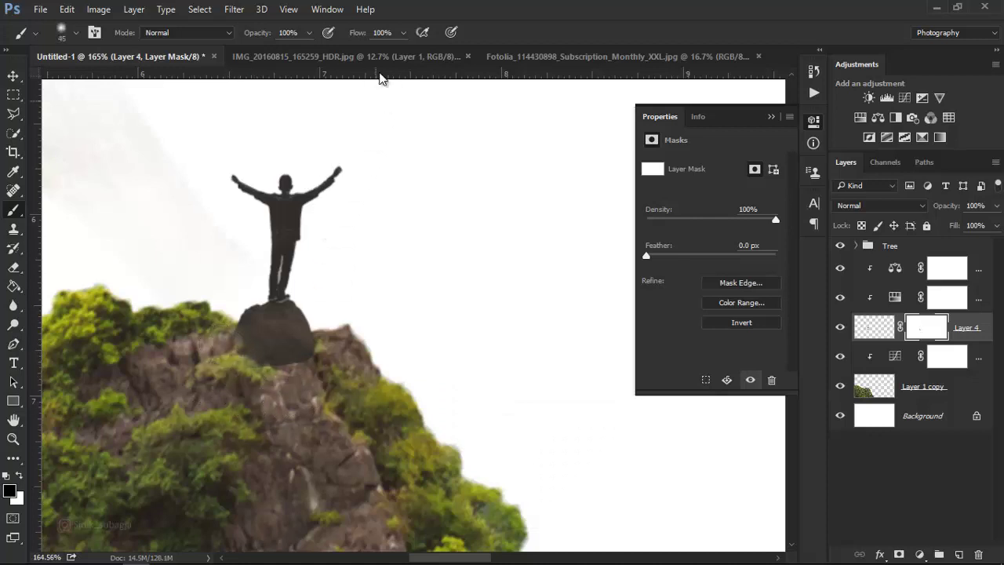
click(403, 33)
drag(378, 54, 372, 53)
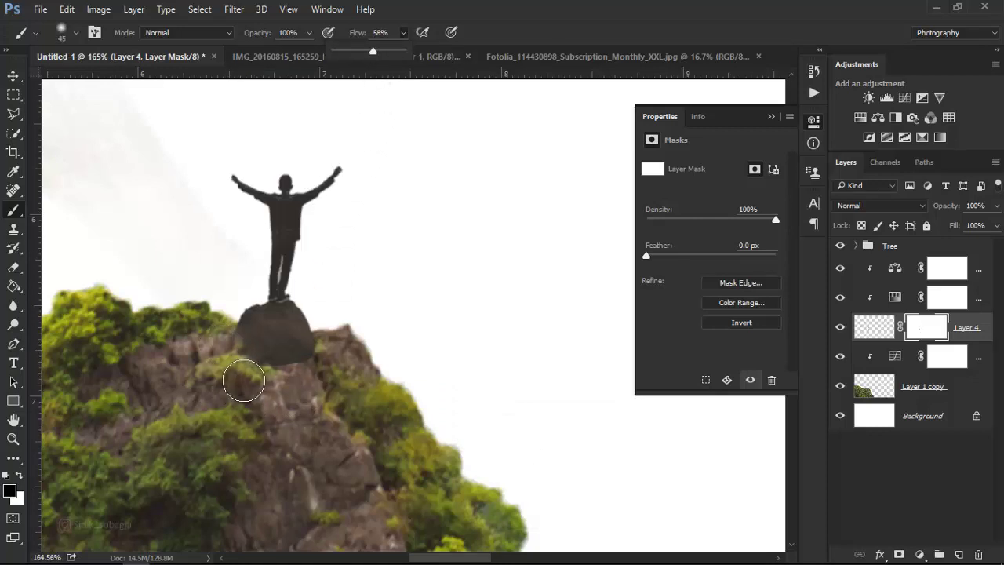
- Paint black over the rock's base so it blends into the mossy cliff top
mouse_move(287, 381)
mouse_down()
mouse_move(293, 352)
mouse_move(193, 366)
mouse_up()
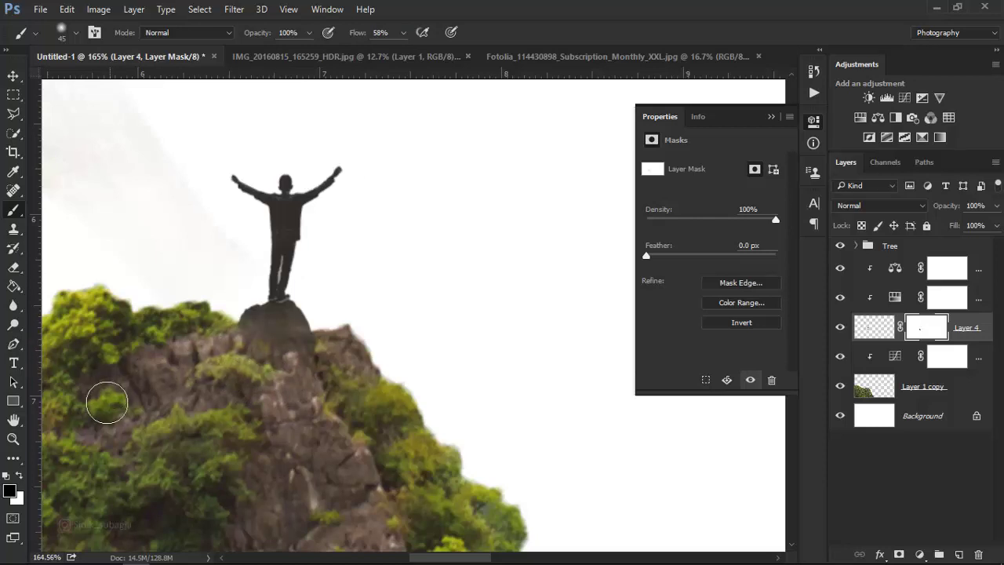
key(bracketleft)
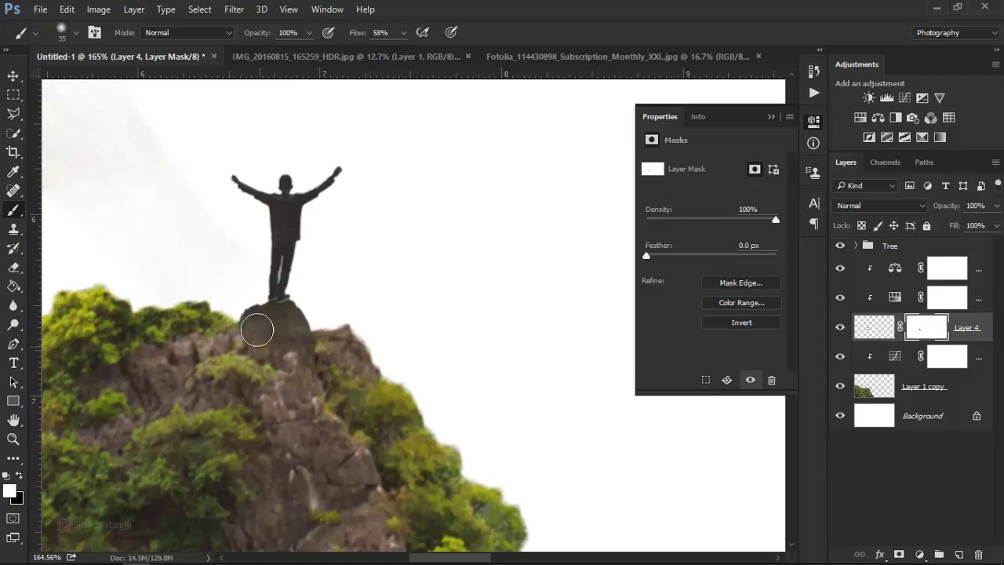
mouse_move(276, 328)
mouse_down()
mouse_move(288, 359)
mouse_move(317, 364)
mouse_move(298, 352)
mouse_up()
key(x)
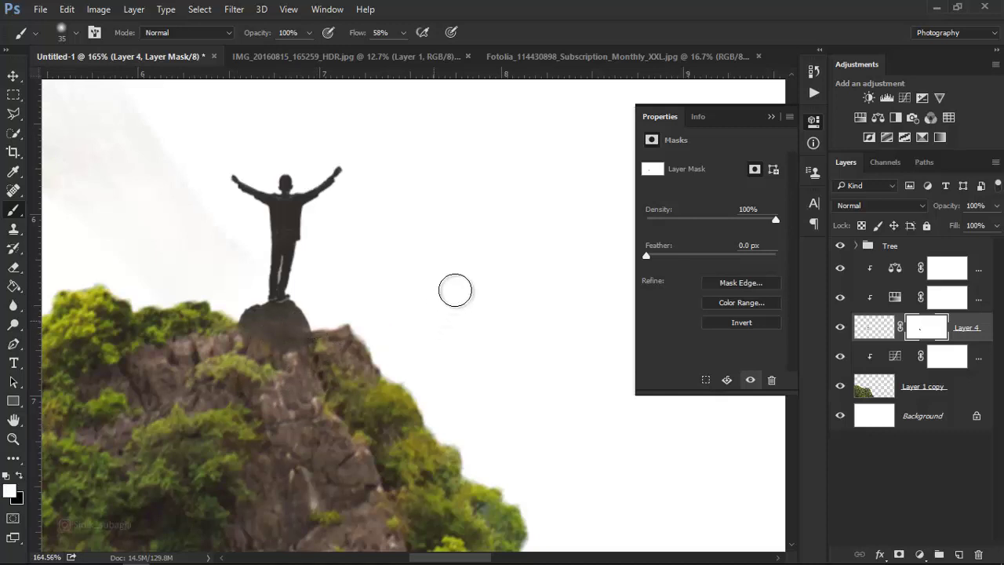
scroll(469, 272, down, 2)
scroll(469, 273, down, 3)
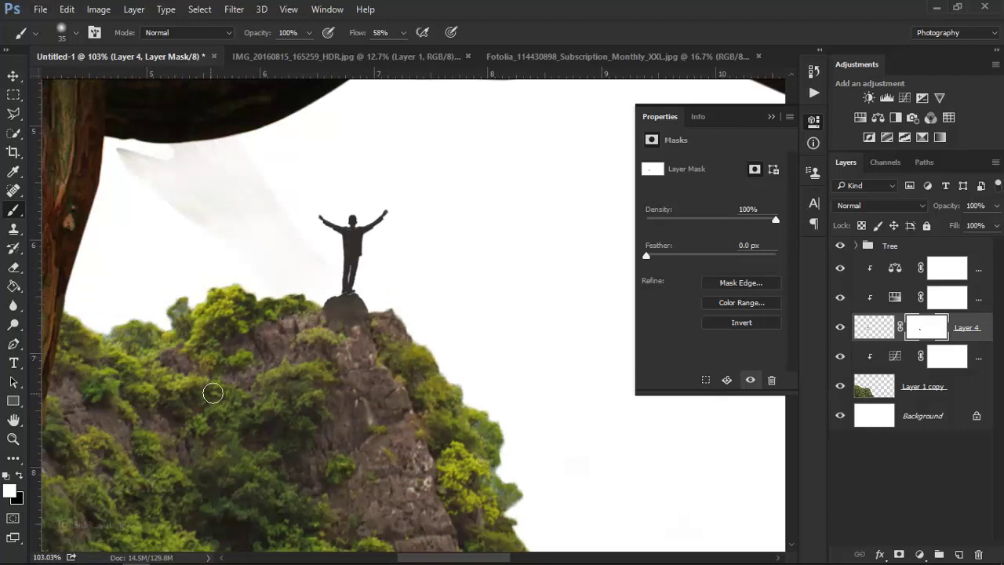
- Brighten Layer 4 with a clipped Curves 2 adjustment (input 79 → output 144) and close its properties
click(904, 98)
drag(721, 250, 706, 239)
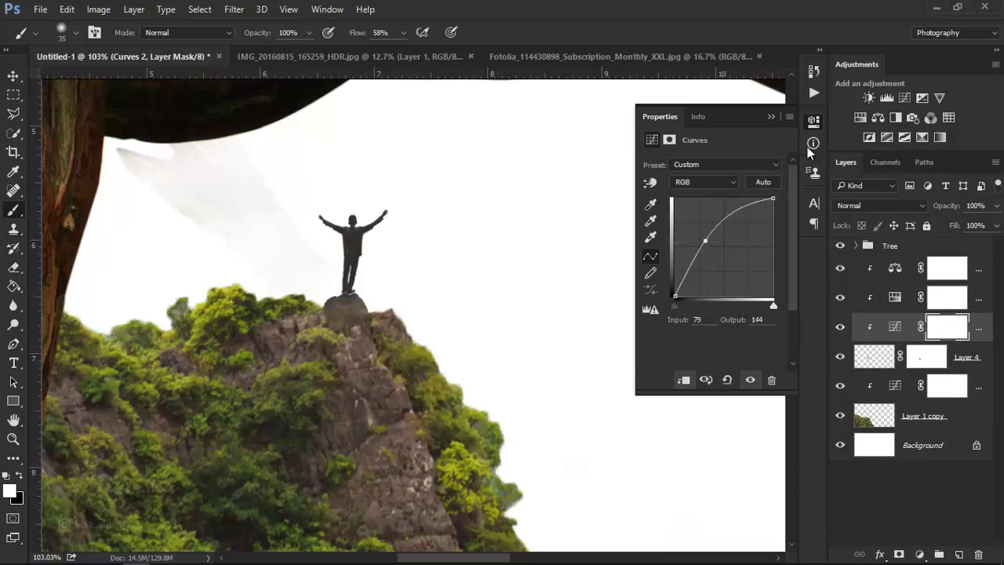
click(771, 116)
alt+scroll(473, 247, down, 2)
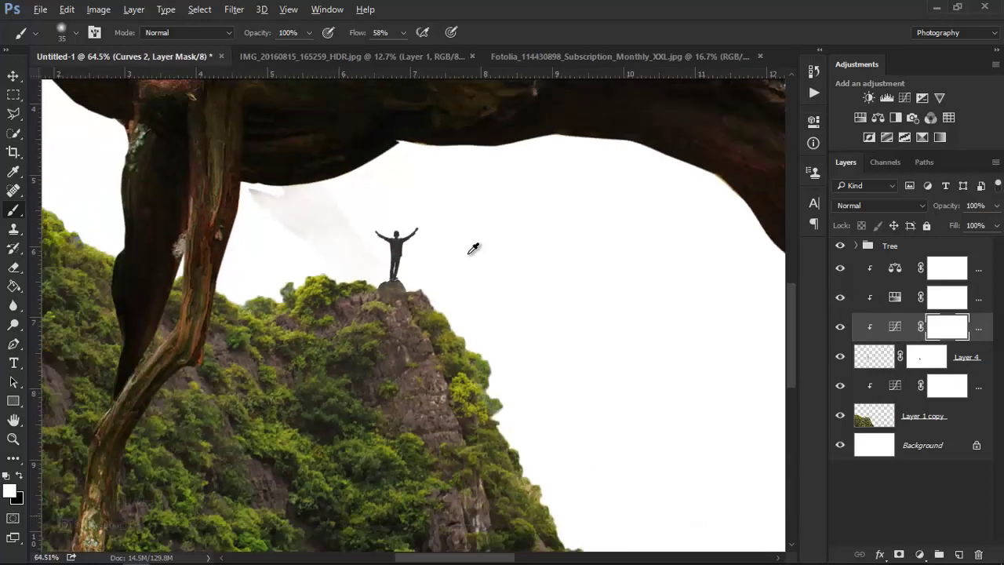
alt+scroll(269, 201, up, 1)
alt+scroll(278, 197, up, 1)
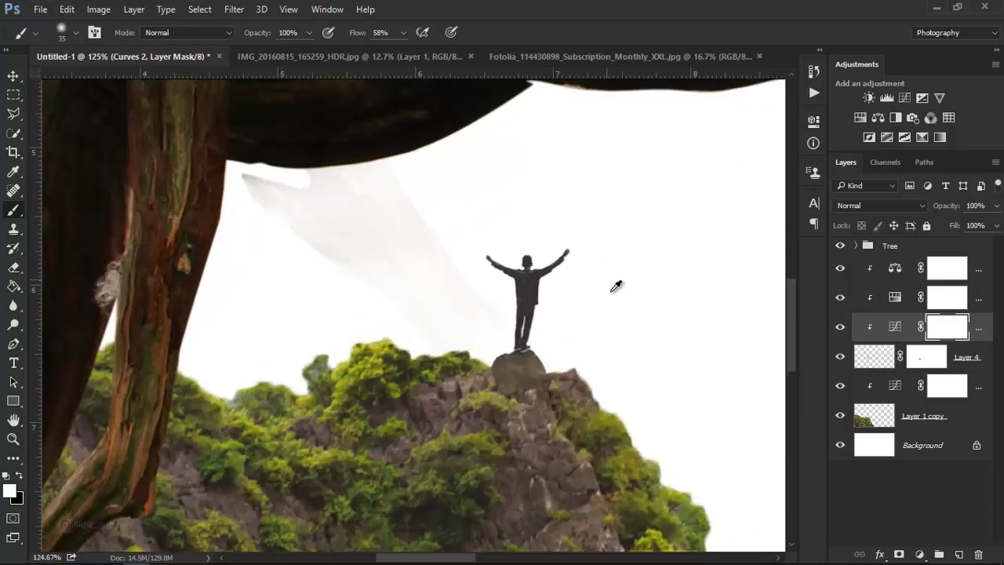
alt+scroll(615, 286, down, 2)
alt+scroll(621, 298, down, 1)
alt+scroll(622, 298, down, 1)
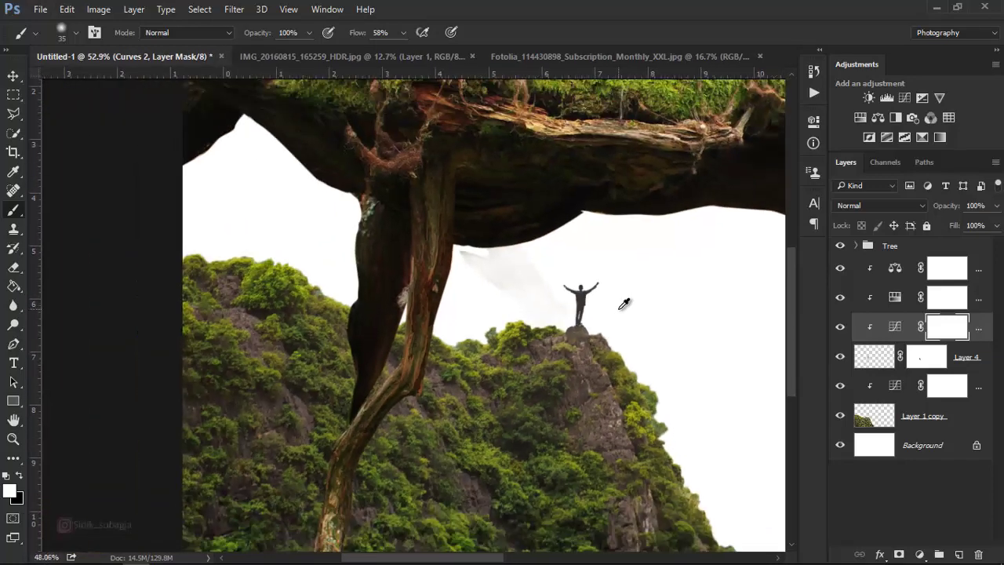
alt+scroll(624, 304, down, 1)
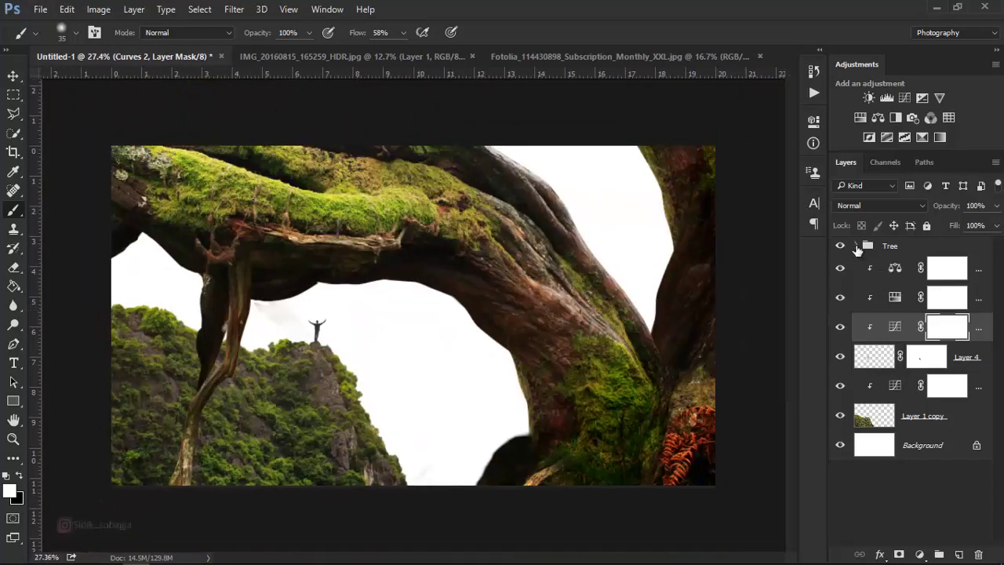
- Paint black on the Tree group's Layer 1 mask to hide the grey haze left of the man
click(857, 247)
scroll(897, 435, down, 1)
scroll(903, 433, down, 1)
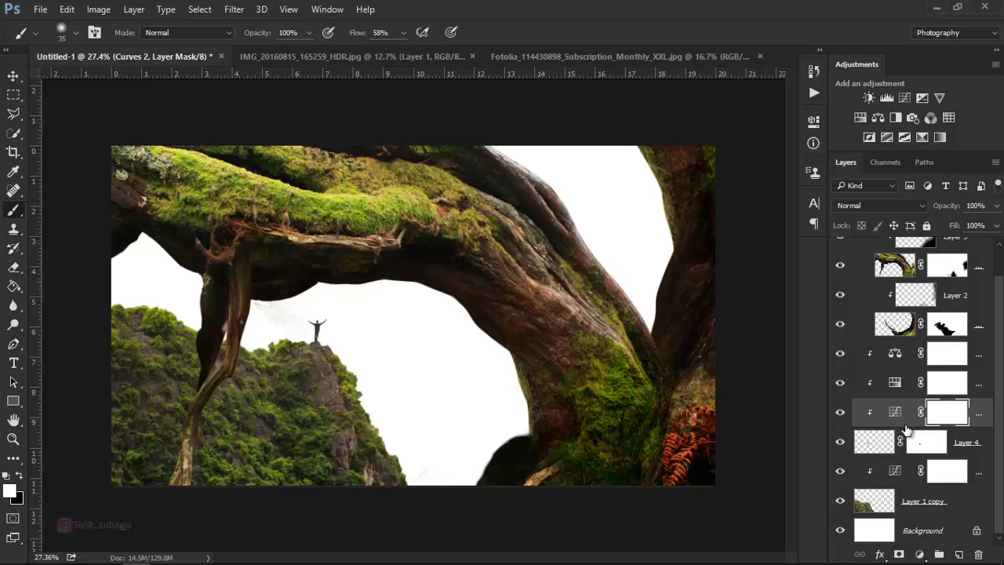
click(952, 328)
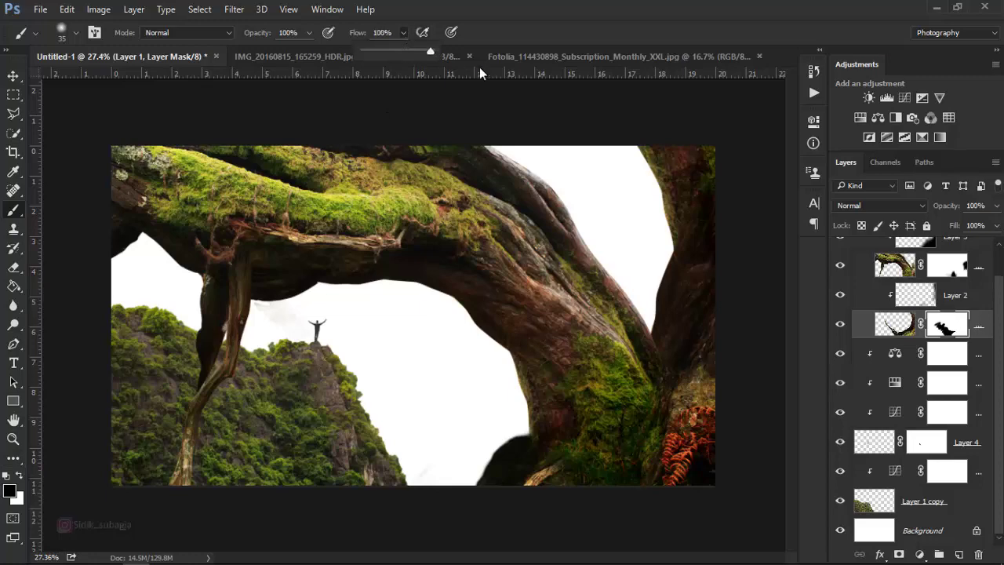
scroll(251, 279, up, 1)
scroll(275, 280, up, 1)
scroll(275, 283, up, 1)
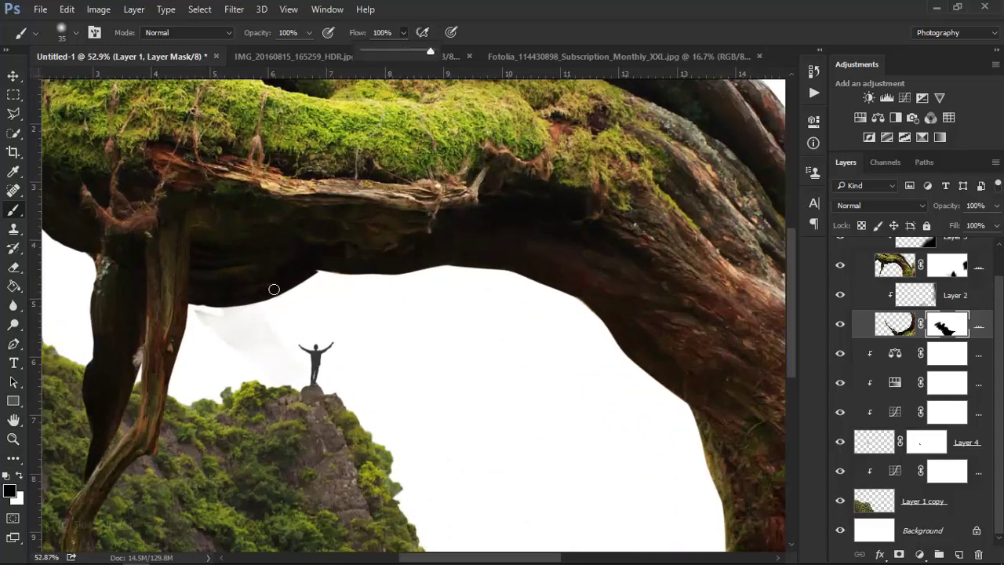
key(bracketright)
key(bracketright)
key(bracketright)
key(bracketright)
key(bracketright)
key(bracketright)
click(246, 326)
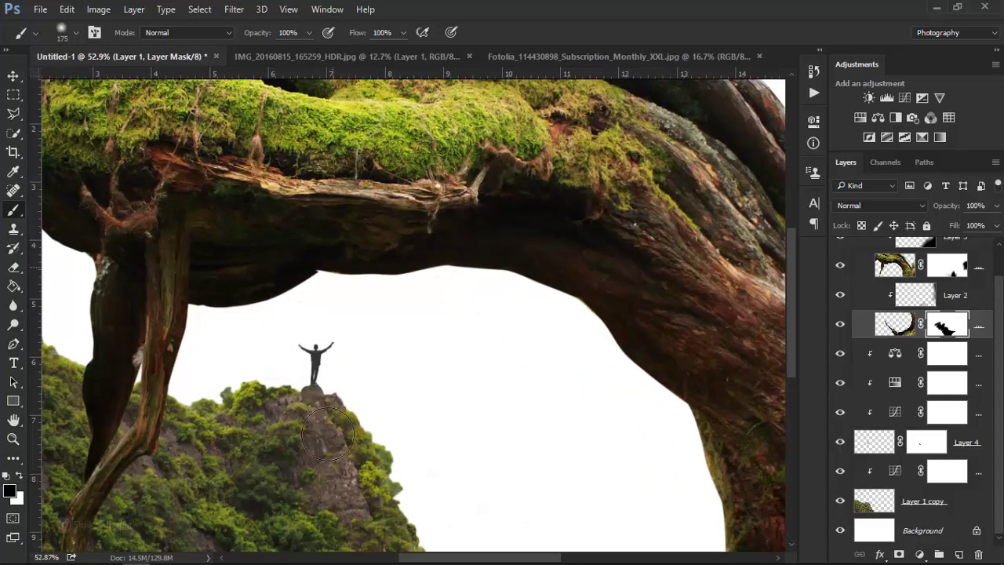
scroll(347, 279, down, 2)
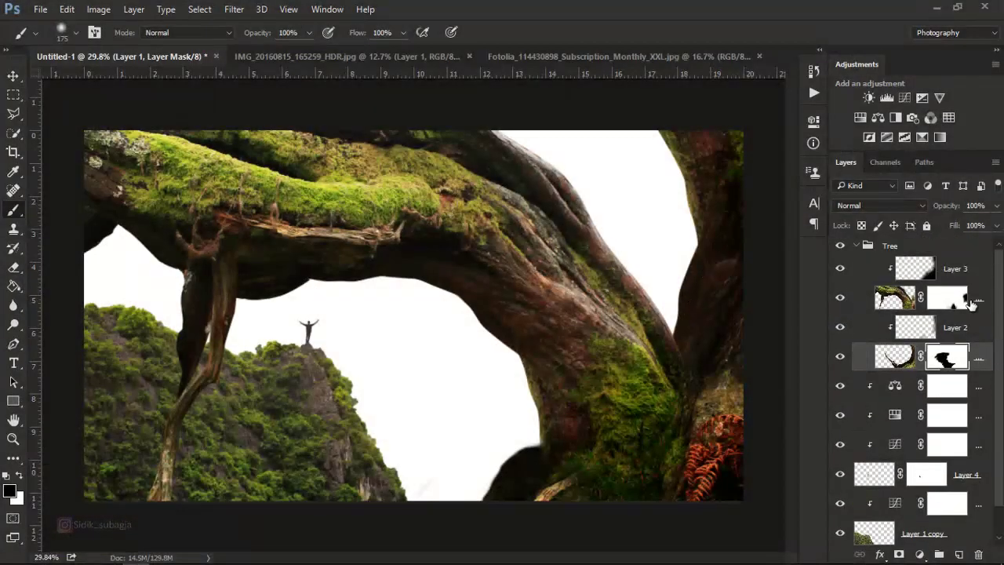
click(858, 246)
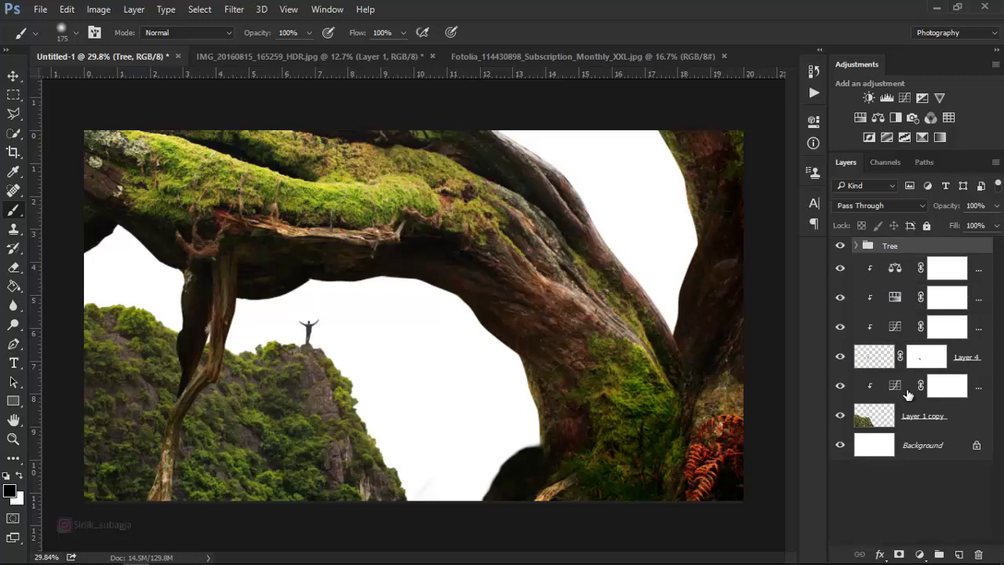
- Drag the misty green hillside photo into Untitled-1 just above the Background layer
click(906, 439)
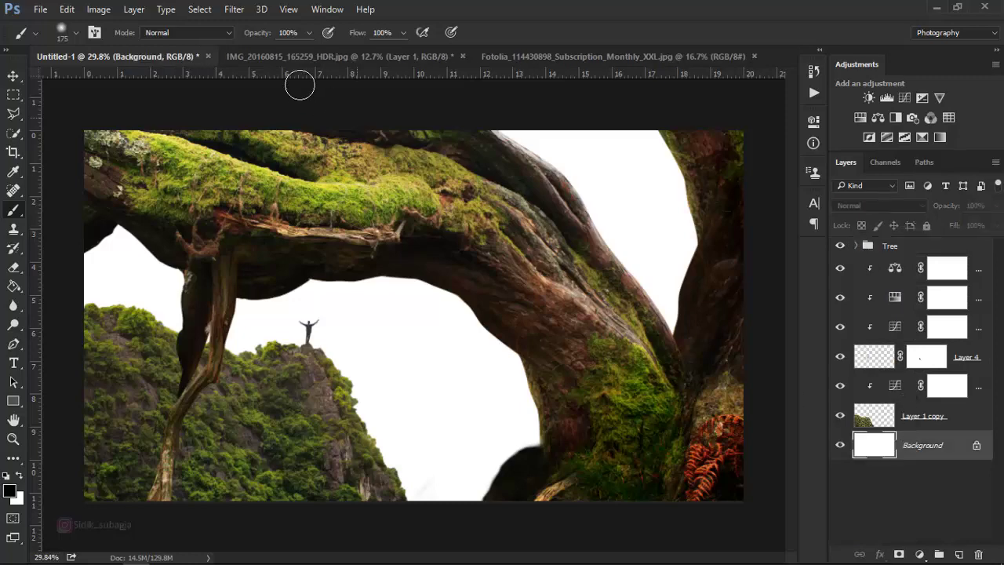
click(562, 55)
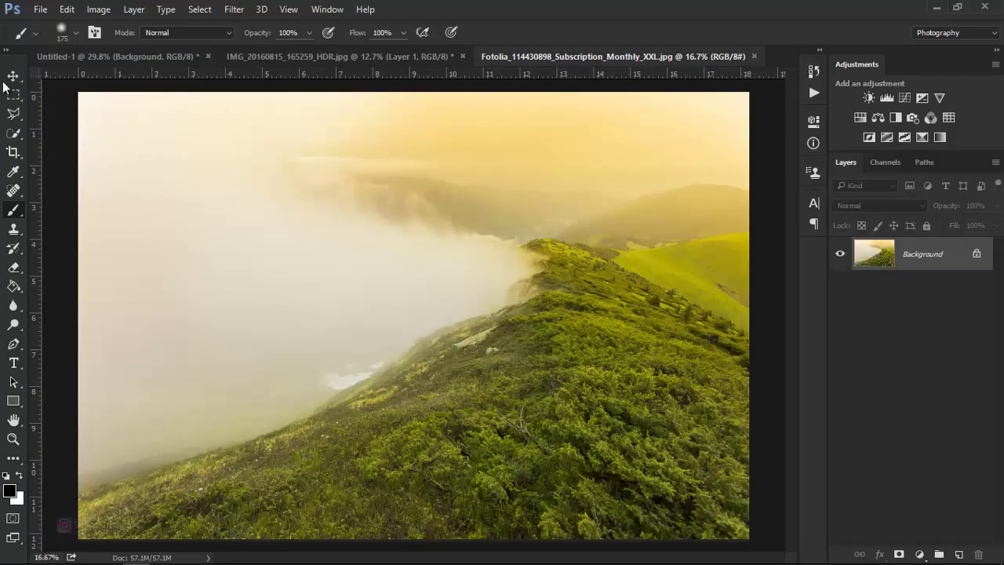
click(12, 76)
mouse_move(355, 237)
mouse_down()
mouse_move(147, 63)
mouse_move(460, 307)
mouse_move(575, 426)
mouse_move(562, 427)
mouse_up()
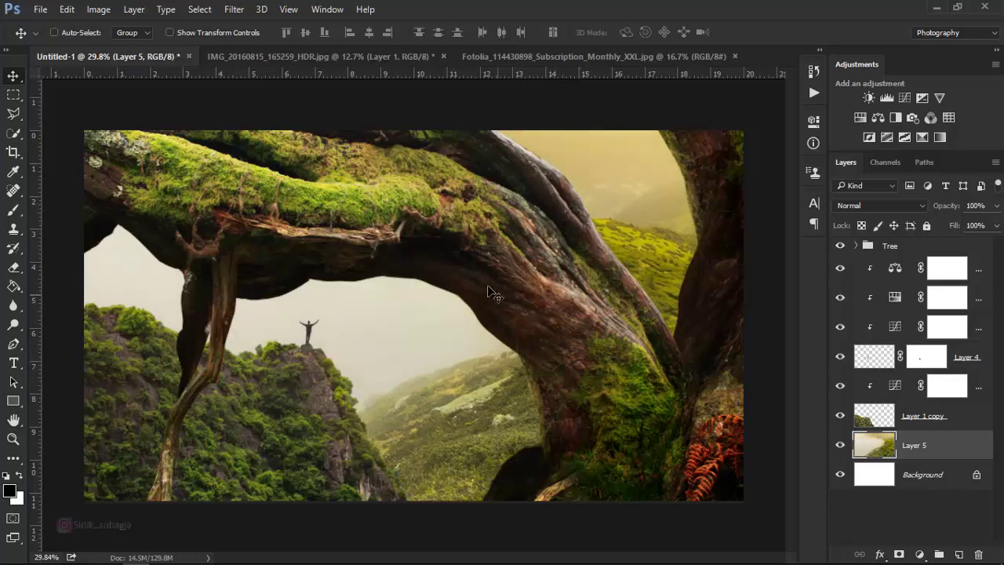
- Scale the hillside backdrop down from its corners and shift it up-left
key(ctrl+t)
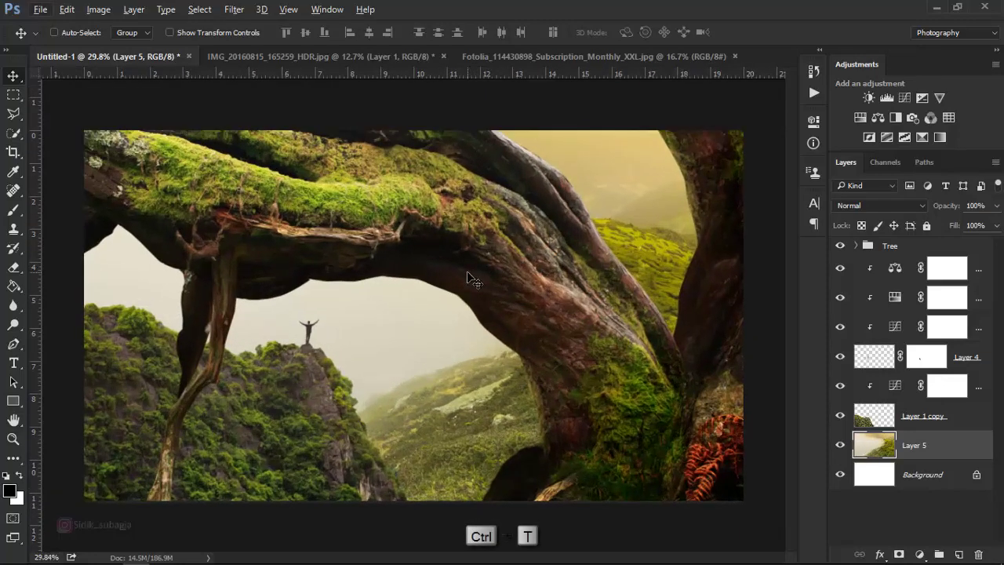
alt+scroll(467, 272, down, 1)
alt+scroll(466, 271, down, 1)
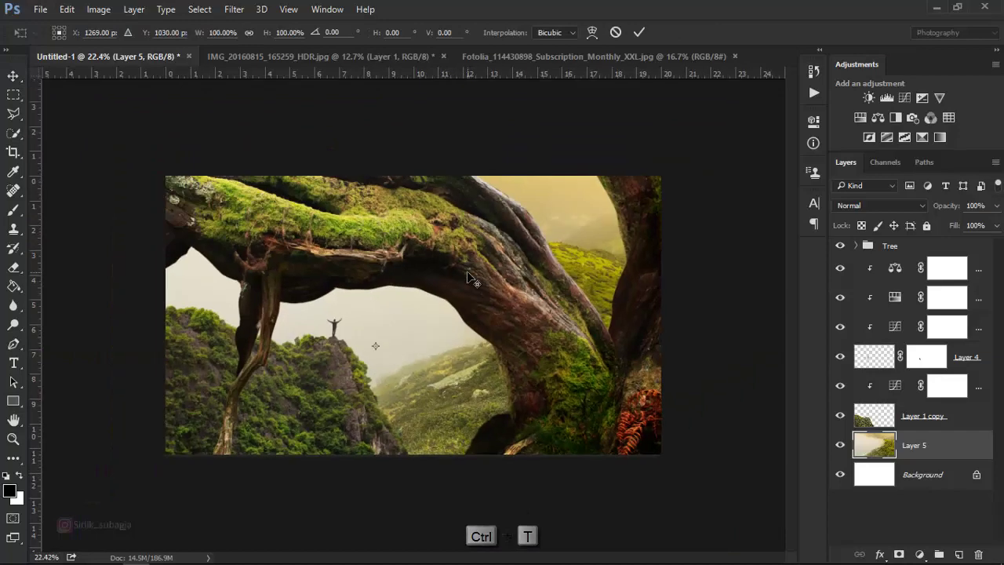
alt+scroll(467, 271, down, 2)
alt+scroll(467, 271, down, 1)
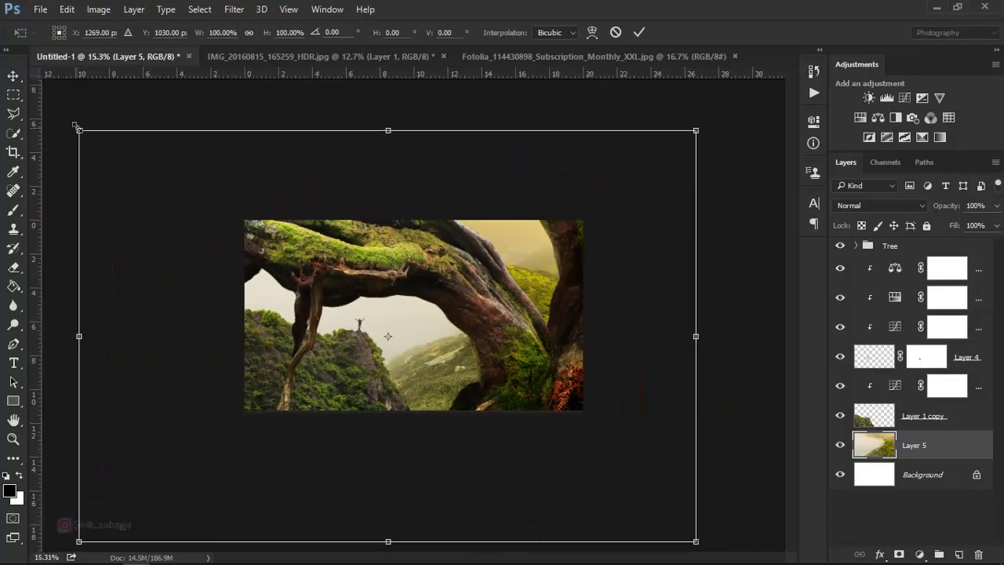
drag(80, 132, 236, 230)
drag(482, 305, 430, 236)
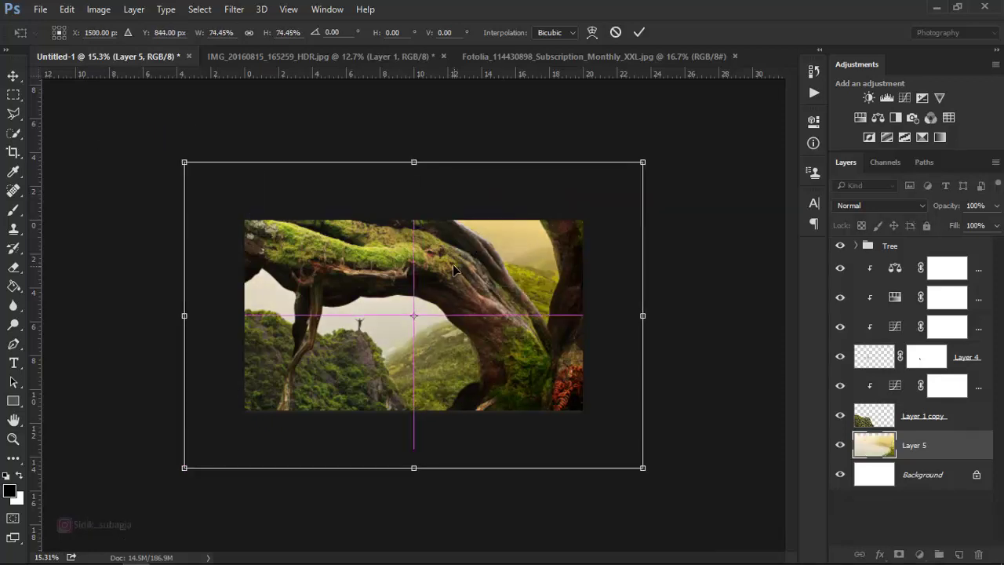
- Fine-tune the backdrop to about 57% scale and position, then commit the transform
drag(183, 157, 298, 233)
drag(563, 331, 502, 305)
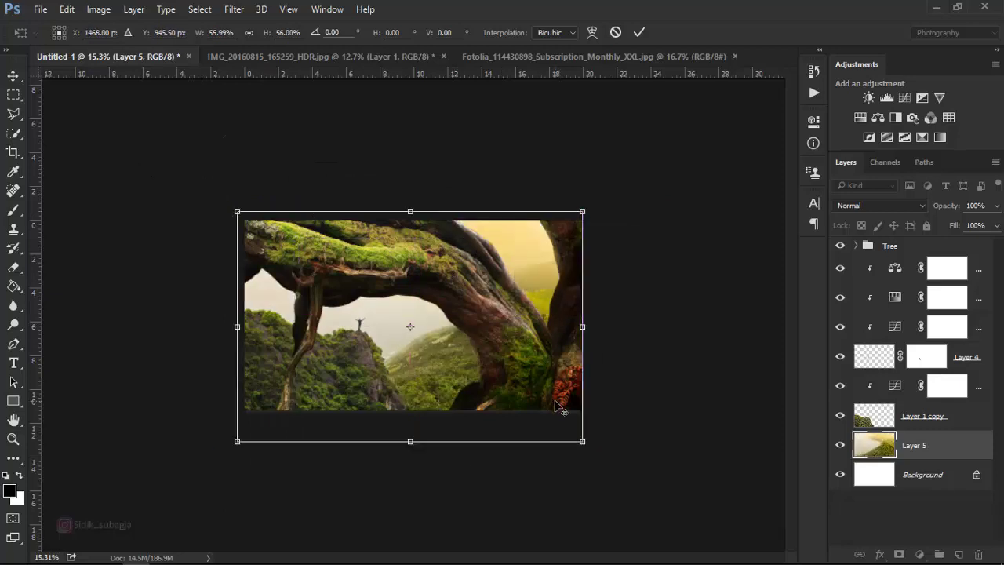
key(ctrl+plus)
drag(640, 485, 644, 488)
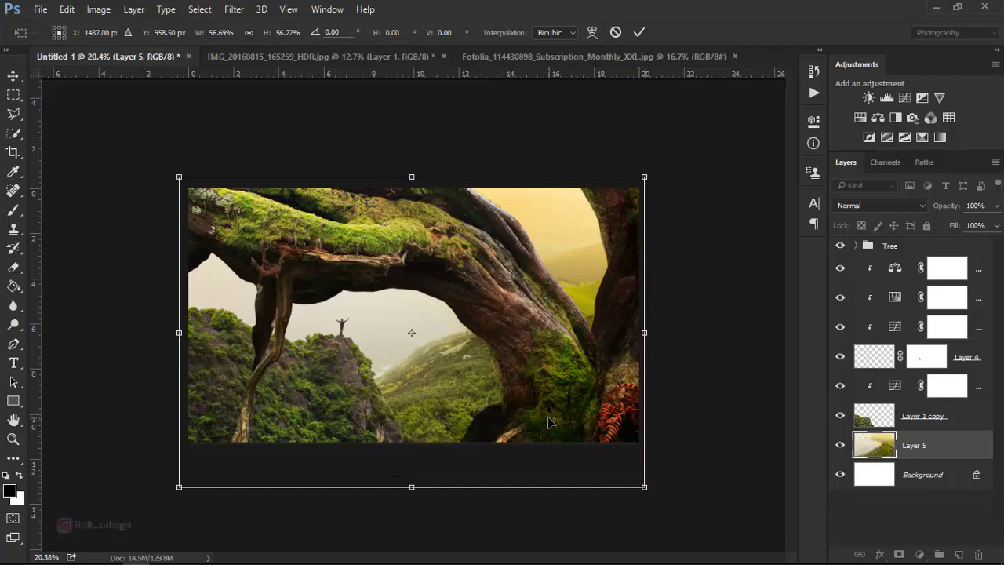
drag(546, 424, 555, 426)
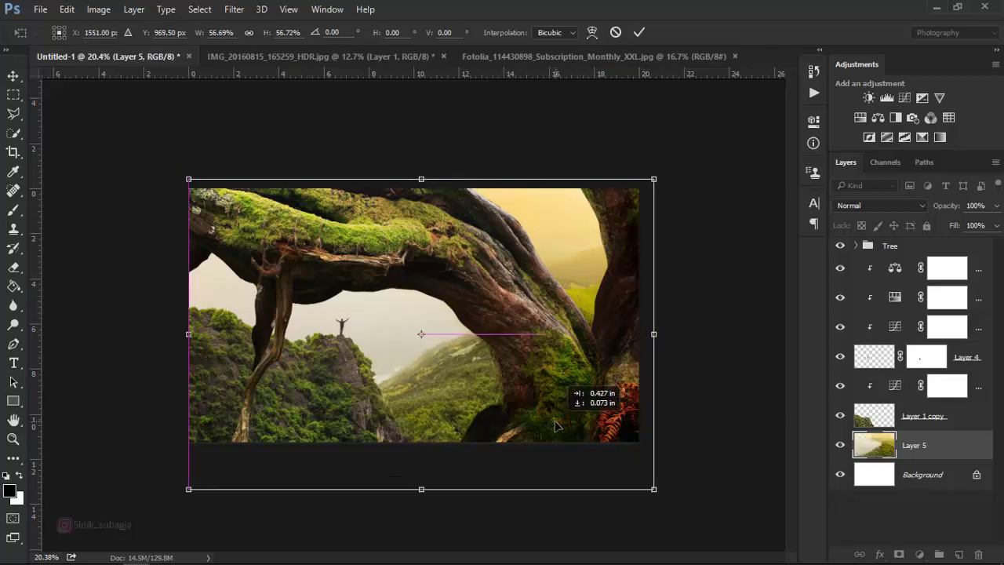
click(638, 33)
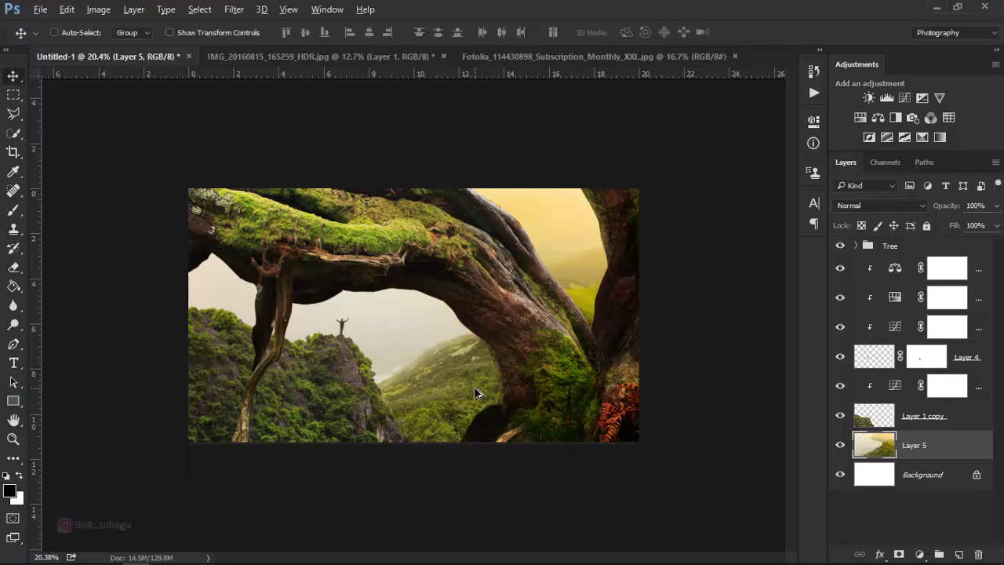
- Drag the leafy bush from the png_bush tab into Untitled-1 as a new layer
scroll(396, 413, up, 3)
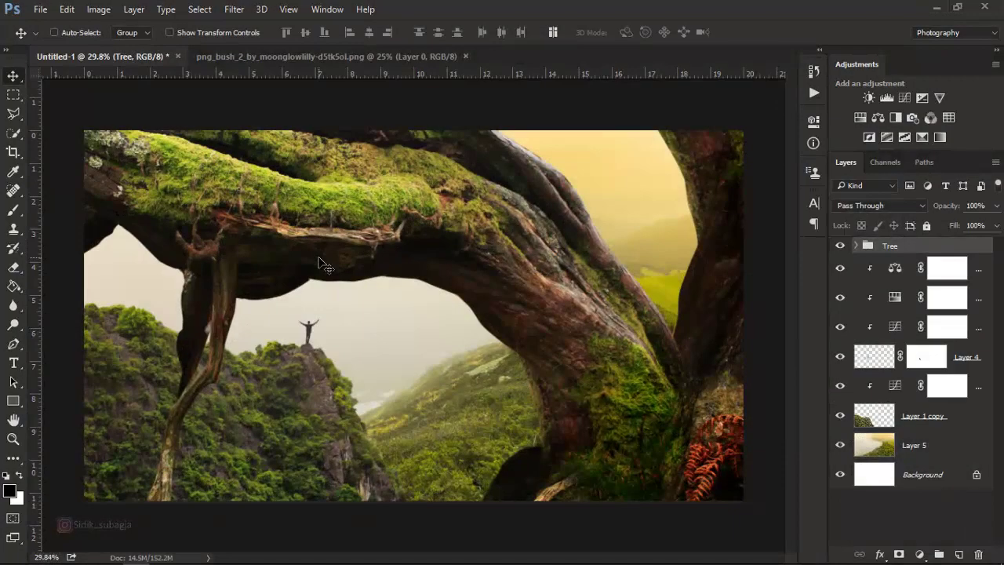
click(324, 56)
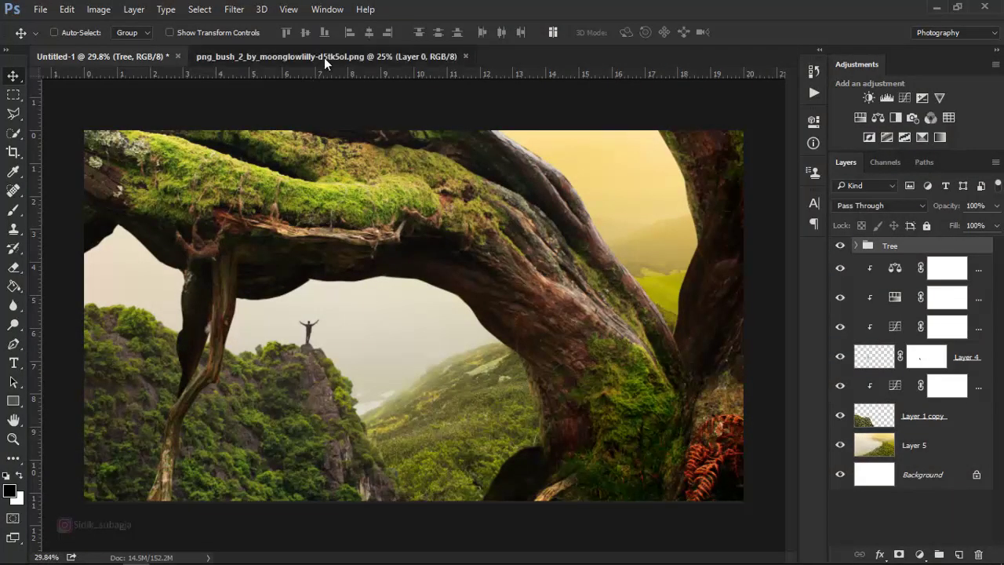
drag(420, 351, 176, 107)
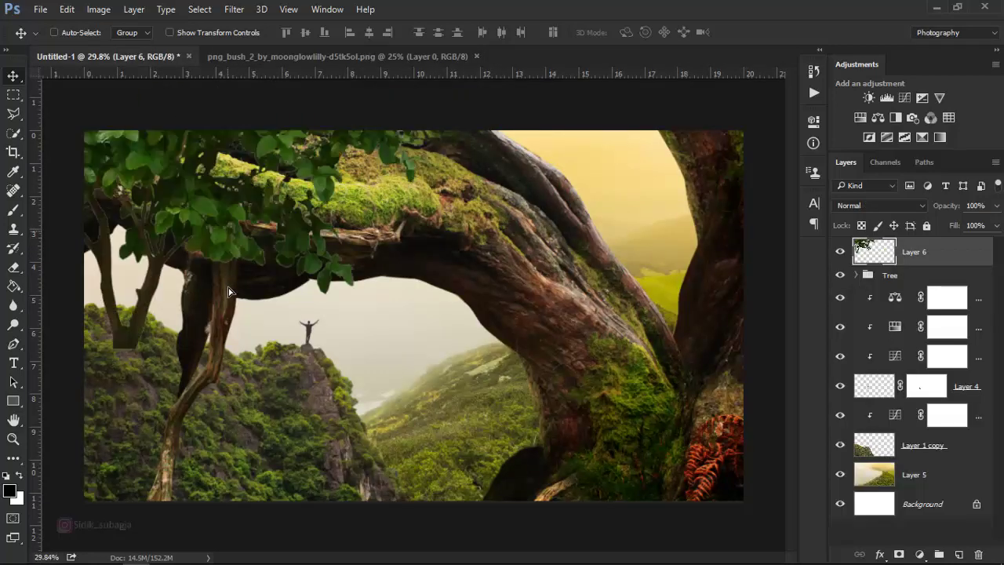
mouse_move(176, 108)
mouse_down()
mouse_move(261, 305)
mouse_move(240, 426)
mouse_up()
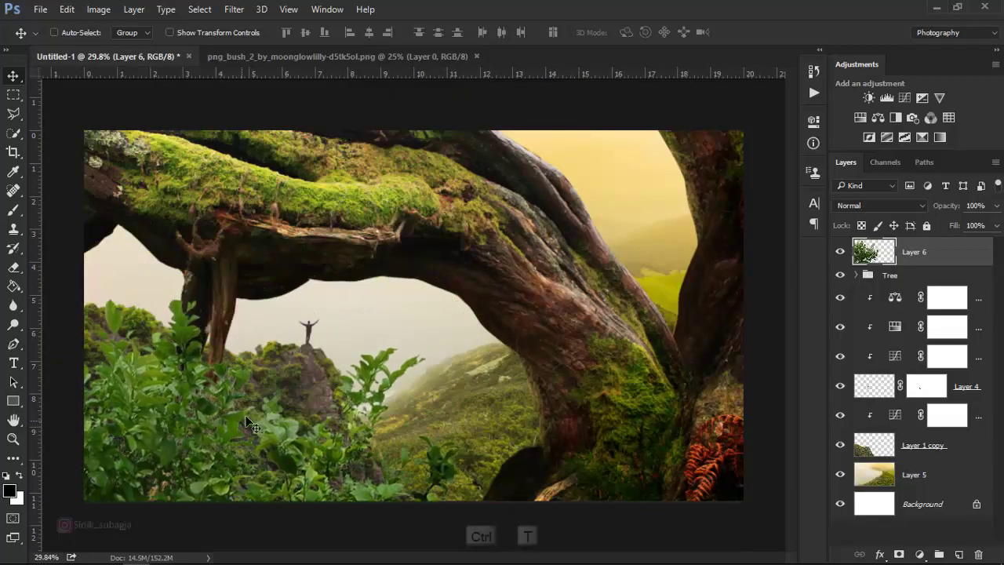
- Enlarge the bush to about 110%, tilt it 12.58°, and place it bottom-left
key(ctrl+t)
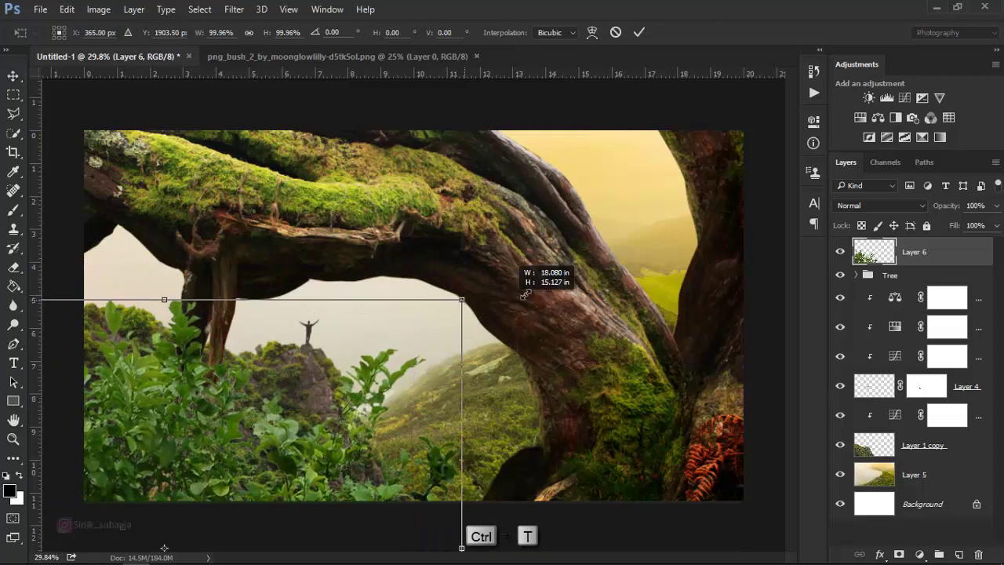
drag(462, 292, 473, 272)
drag(305, 350, 305, 467)
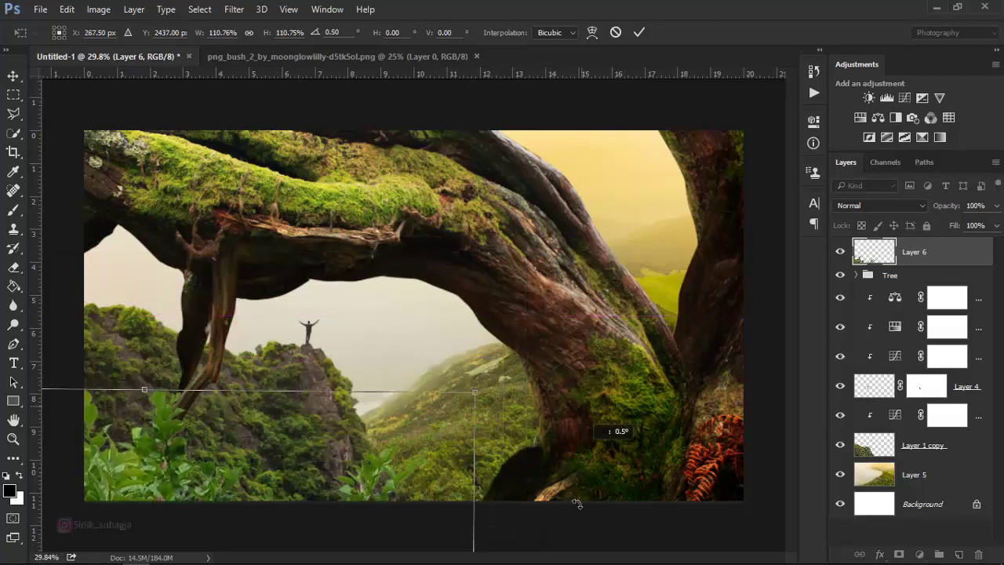
drag(596, 427, 532, 463)
drag(365, 499, 375, 472)
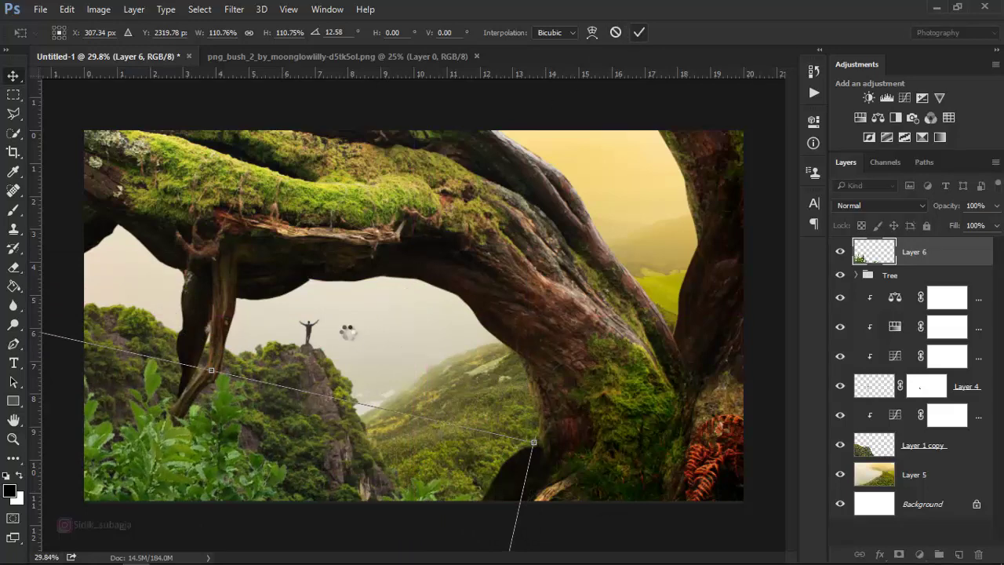
key(Return)
- Preview a Gaussian Blur on the bush layer with a radius of about 9.6 pixels
click(235, 9)
mouse_move(241, 171)
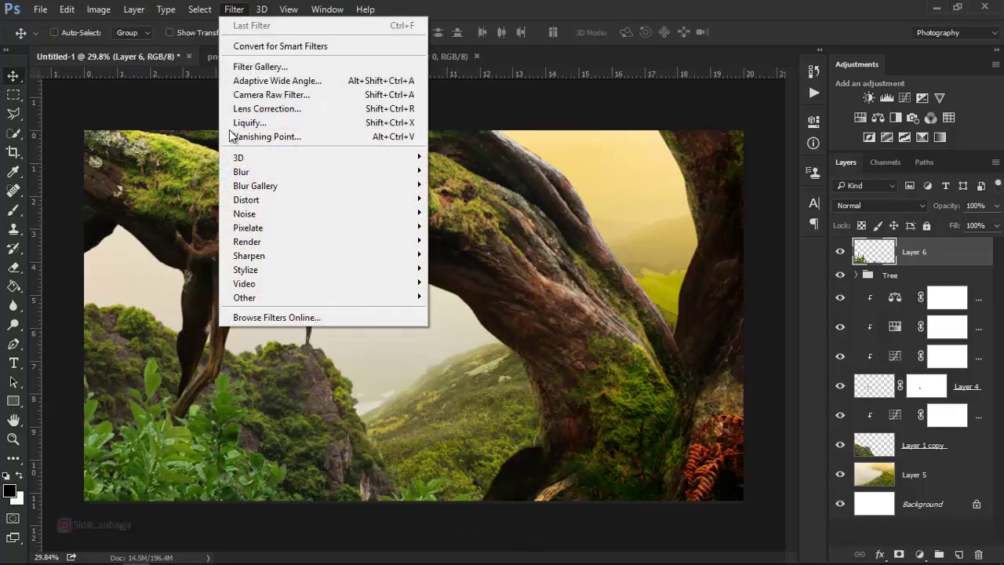
click(451, 233)
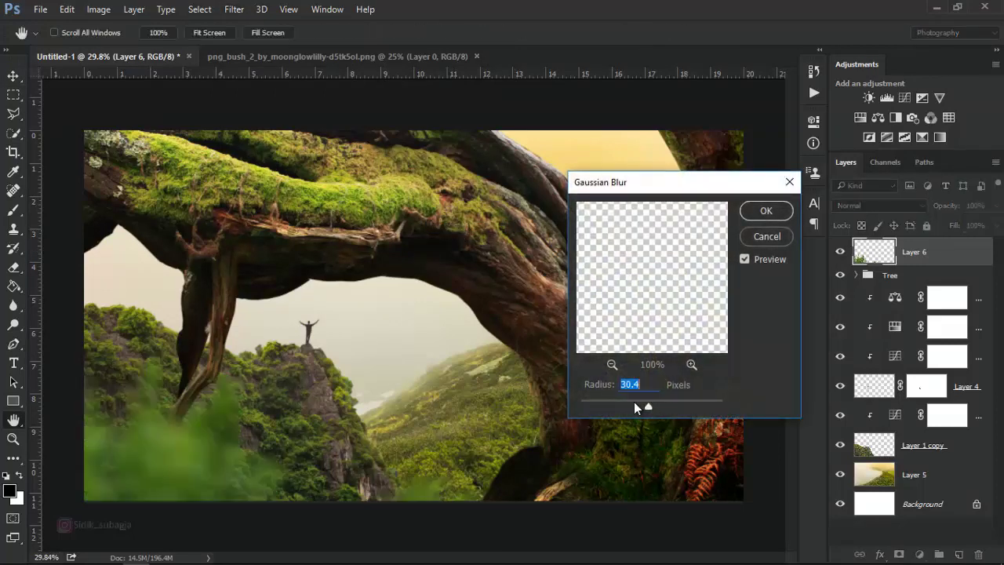
drag(631, 402, 636, 411)
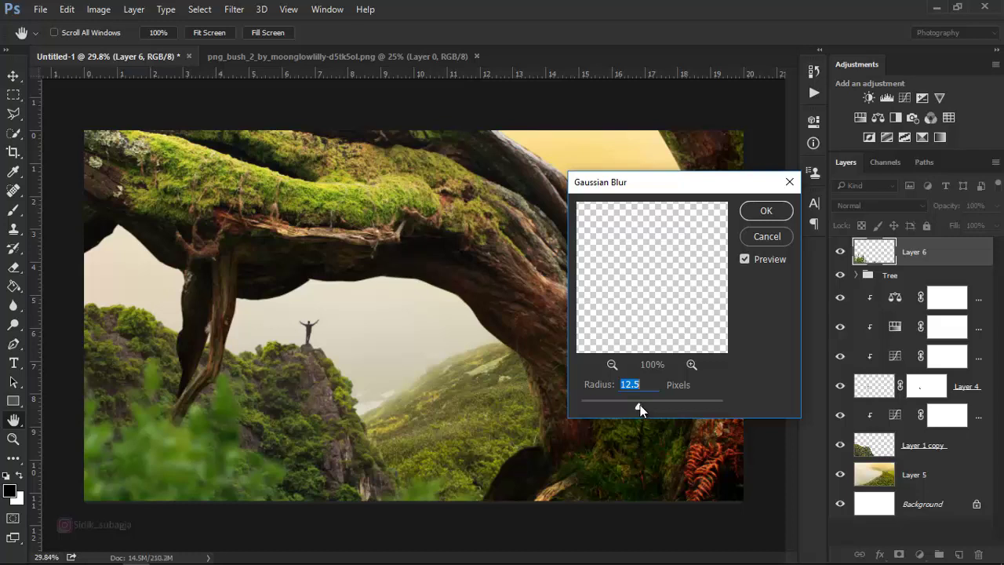
- Raise the bush's Gaussian Blur radius to 13.9 and nudge Layer 6 down and right
drag(641, 404, 642, 409)
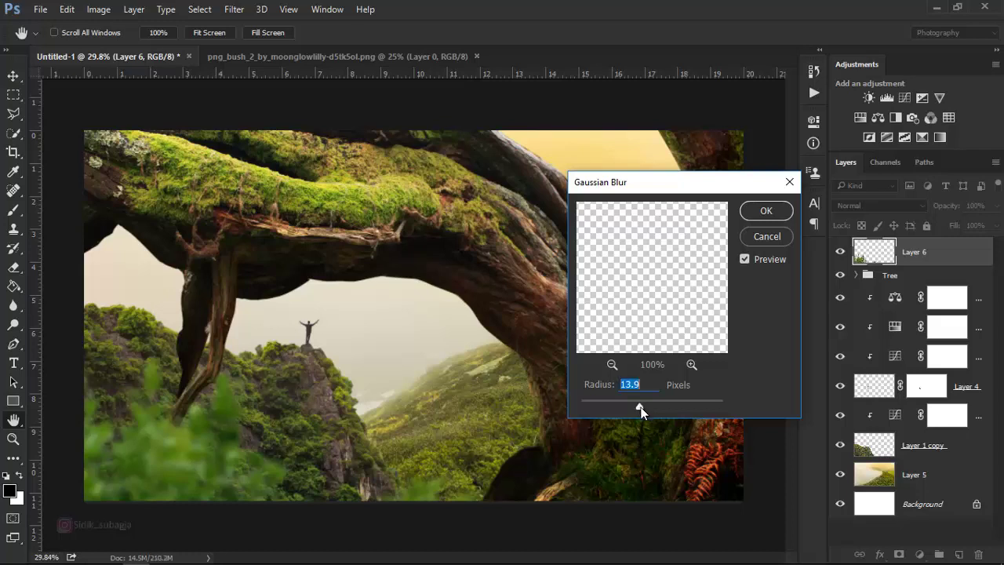
click(758, 212)
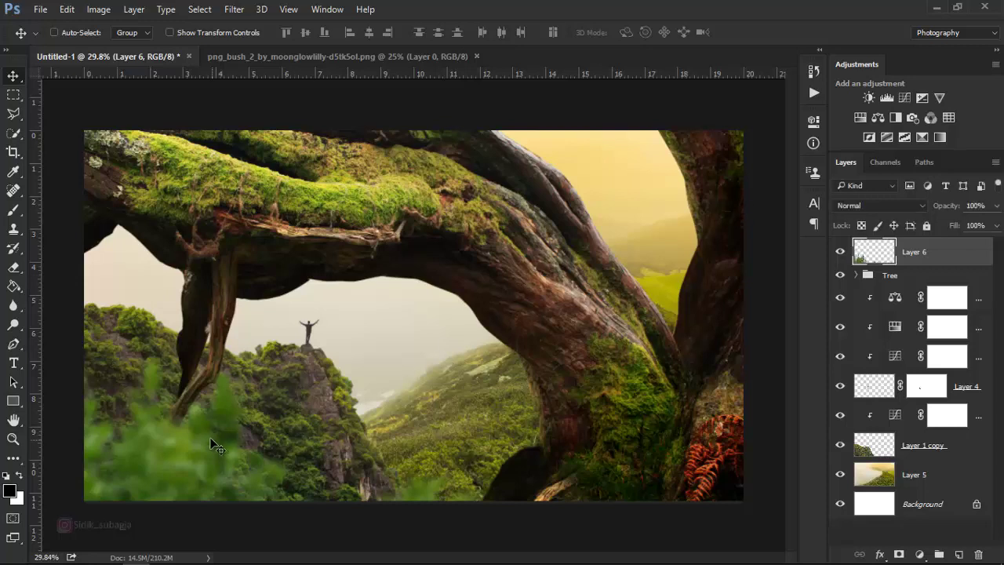
drag(203, 432, 220, 452)
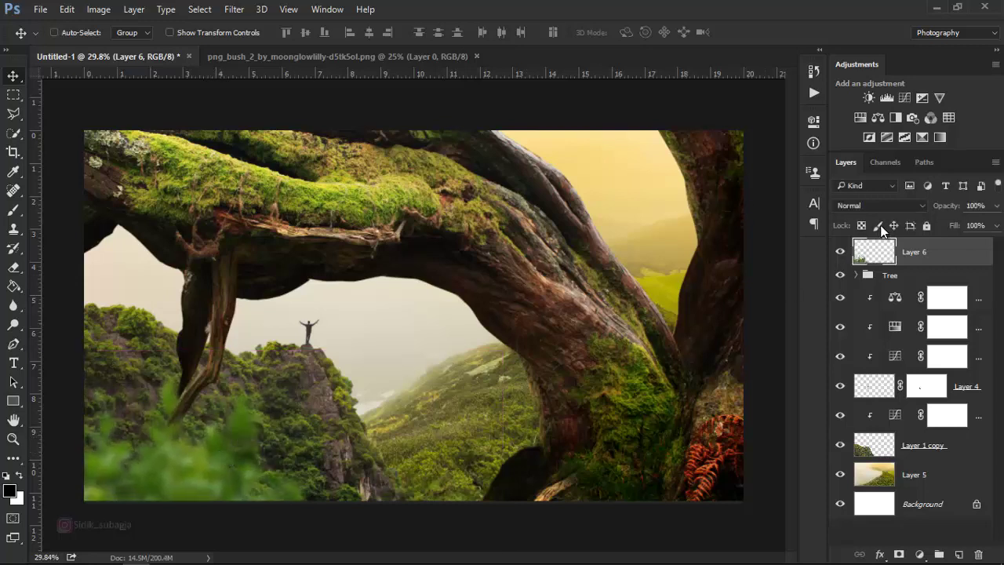
- Darken the Layer 6 bush with a Curves adjustment and duplicate it as Layer 6 copy
click(906, 99)
drag(723, 258, 733, 252)
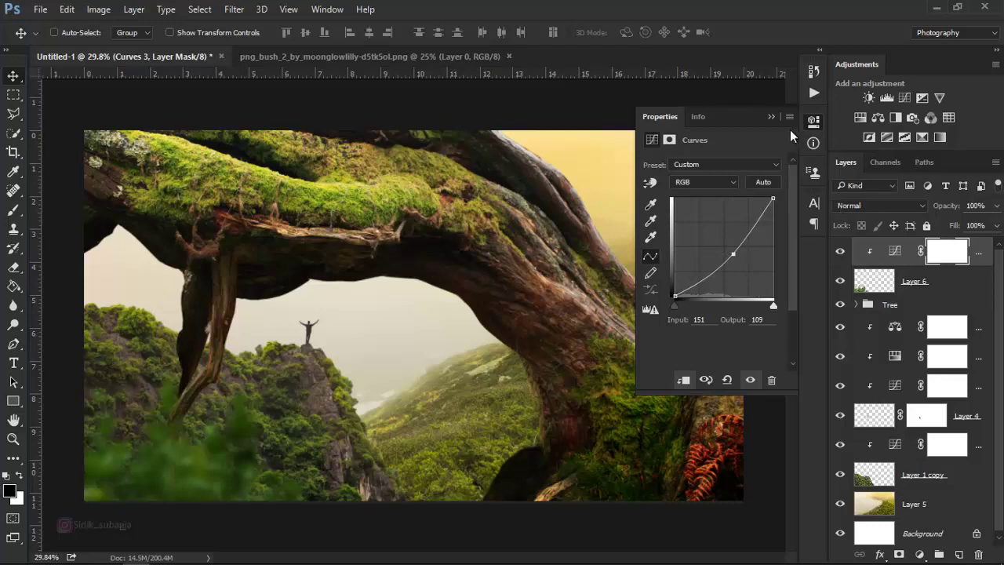
click(771, 115)
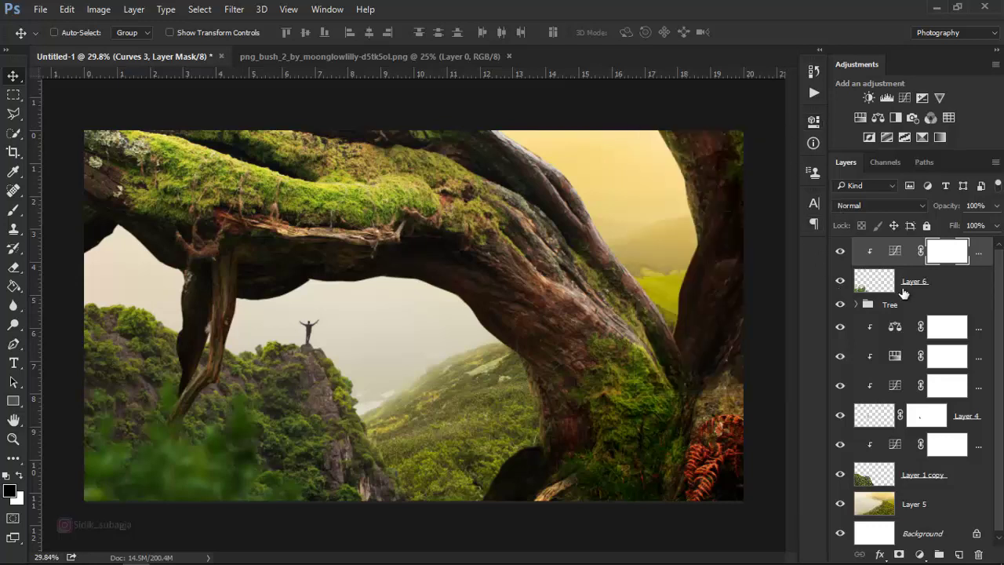
click(947, 294)
drag(955, 289, 959, 554)
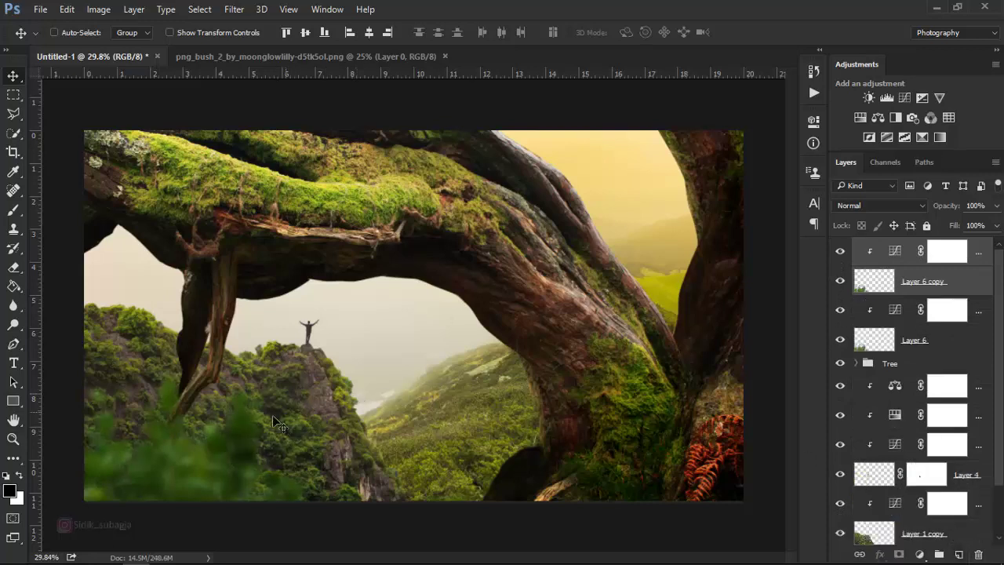
- Move the bush copy to the lower right, scaled to 84.34% and rotated −9.41°
drag(275, 452, 626, 474)
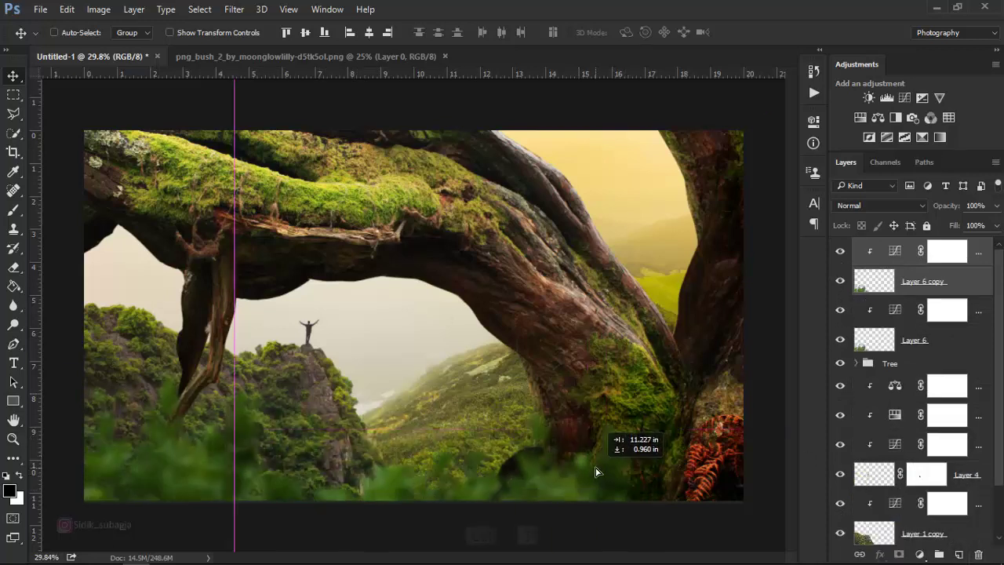
key(ctrl+t)
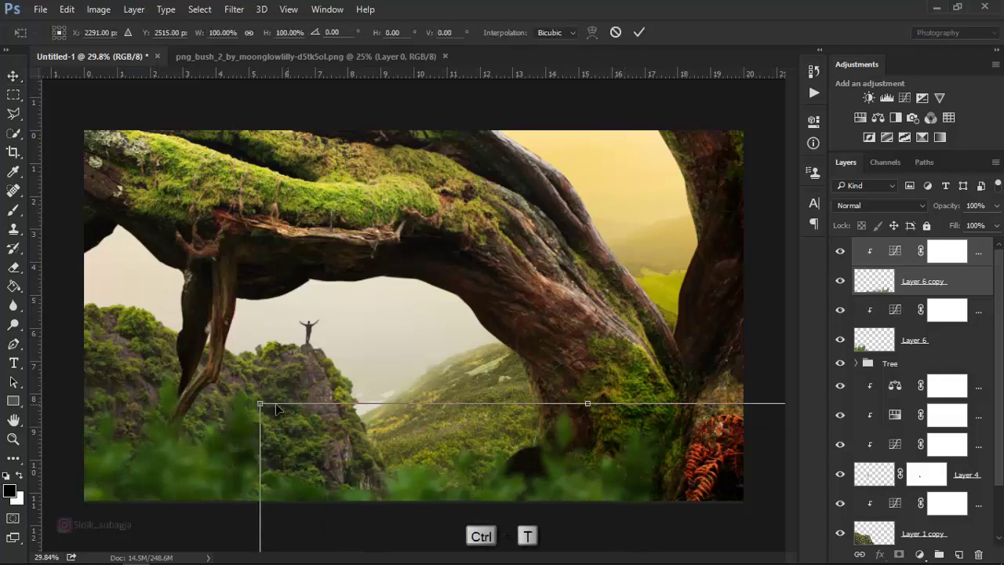
drag(265, 412, 661, 450)
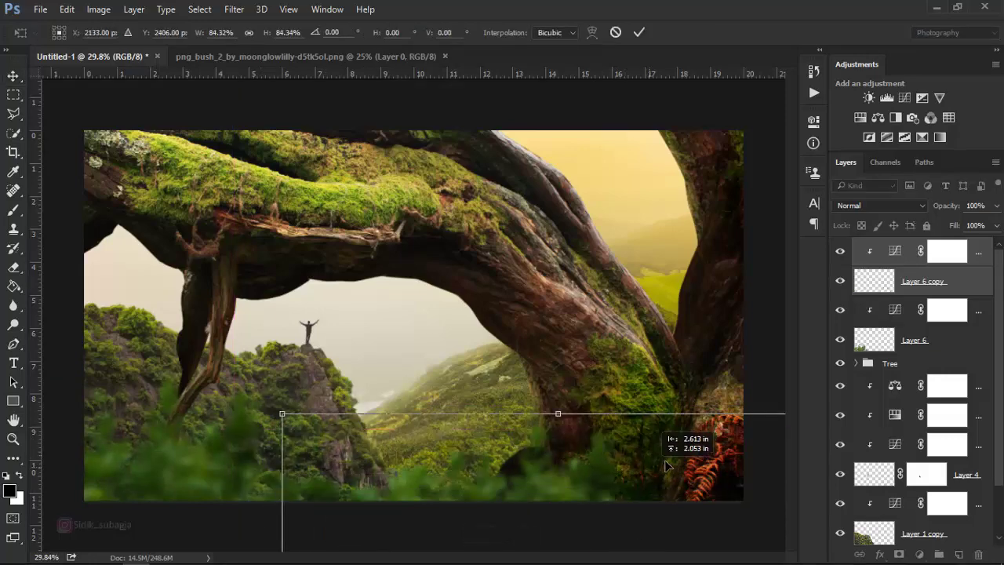
drag(577, 361, 568, 336)
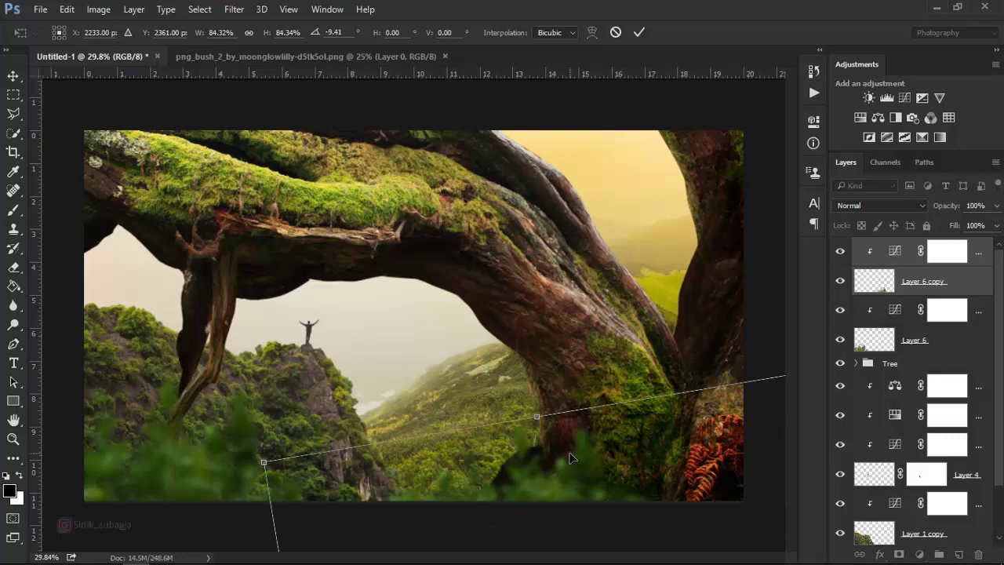
drag(570, 460, 572, 445)
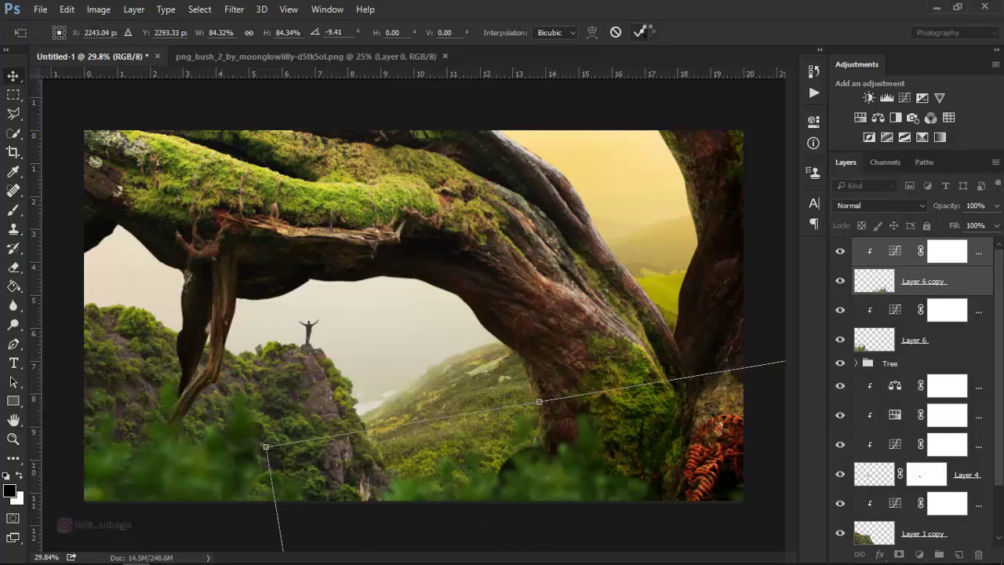
click(640, 32)
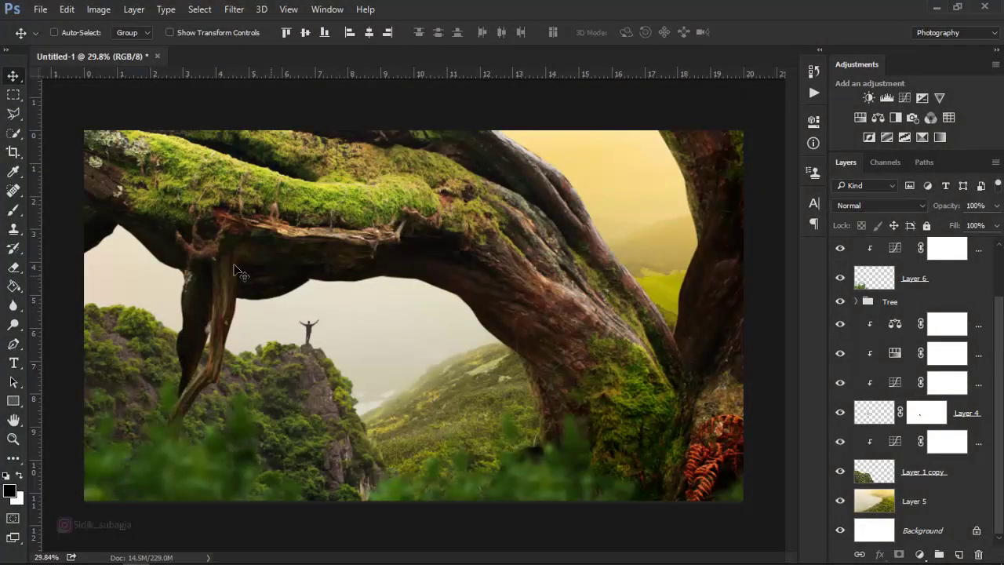
- Add a new layer above Color Balance 1 with a 600 px white brush at 5% flow, 67% opacity
click(13, 210)
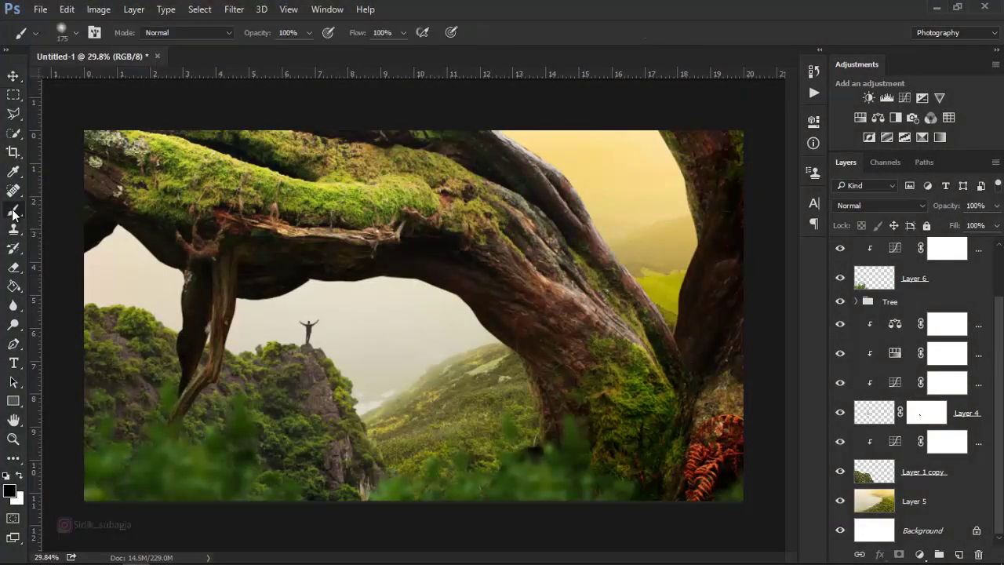
click(971, 327)
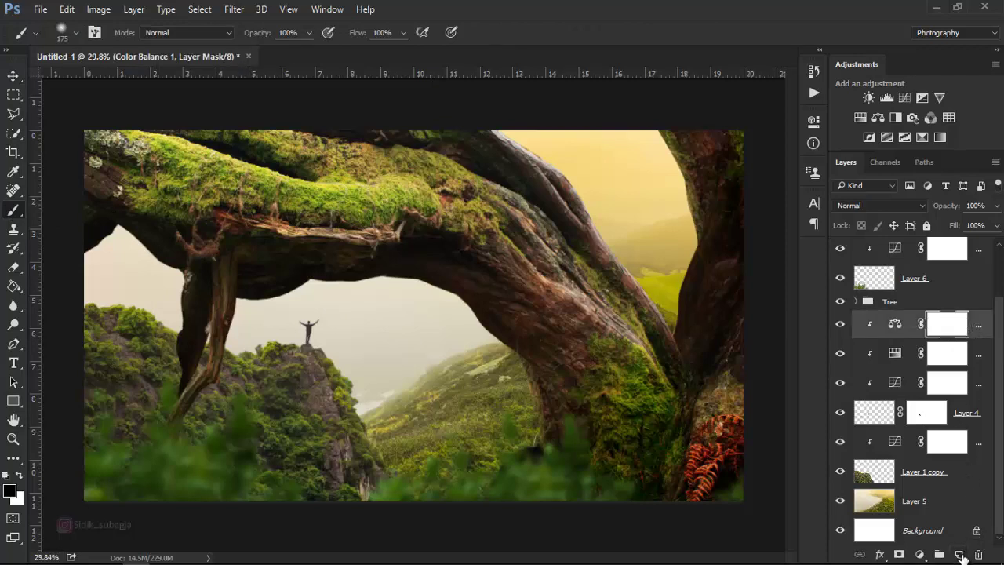
click(960, 556)
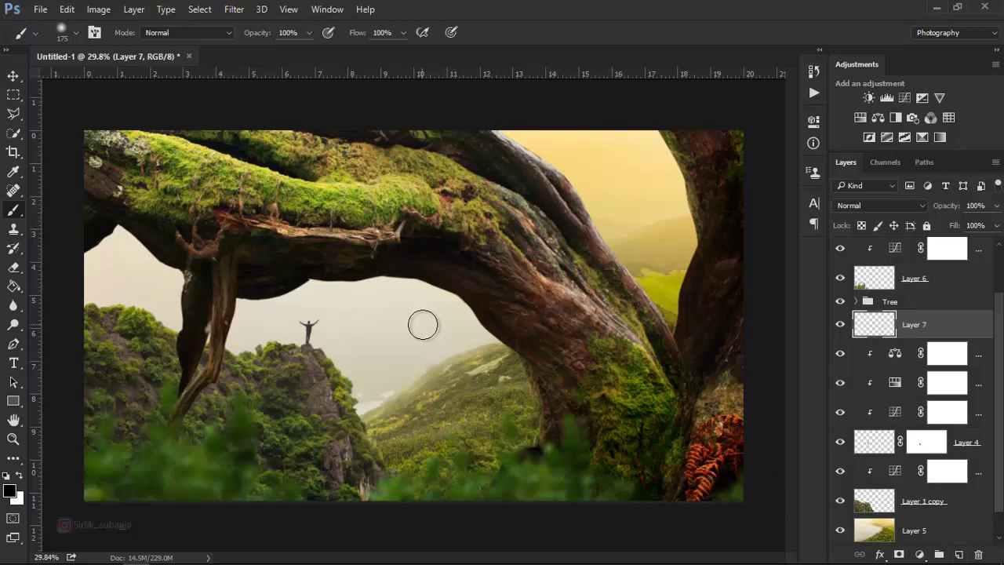
key(bracketright)
key(bracketright)
key(bracketright)
key(bracketright)
key(bracketright)
key(bracketright)
click(400, 33)
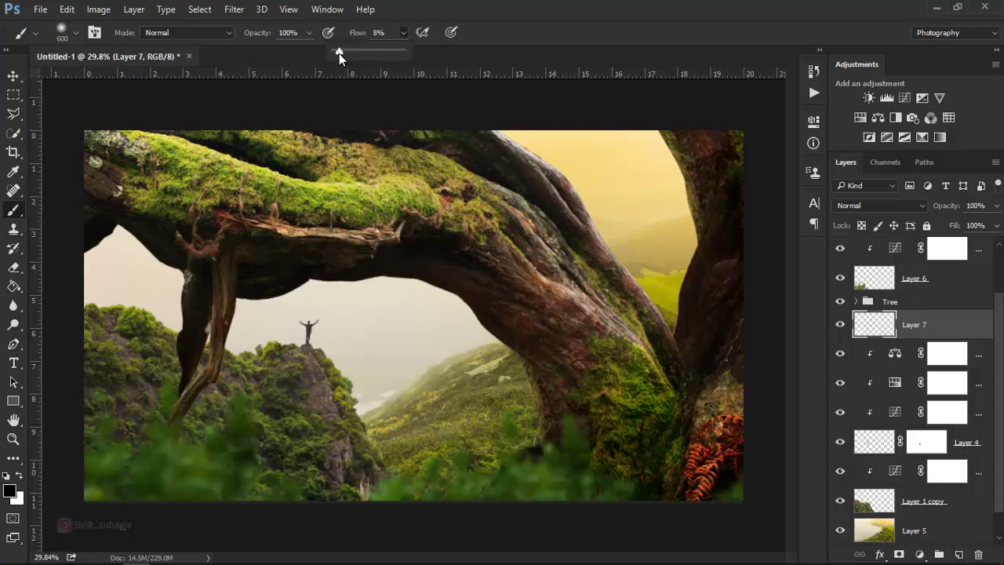
drag(337, 54, 284, 52)
click(308, 33)
key(x)
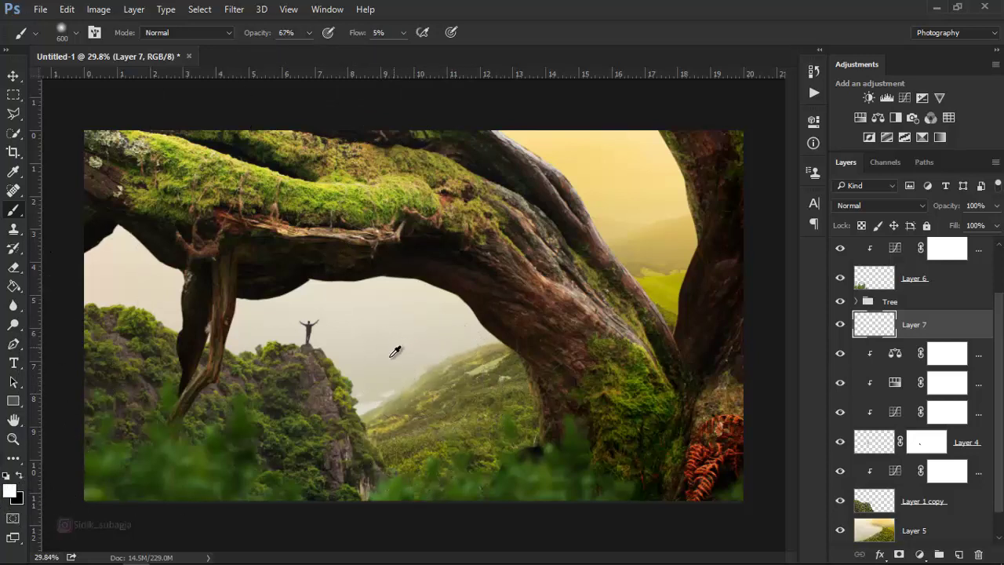
- Paint faint white haze over the lower hills, then drop the brush flow to 2%
drag(330, 419, 612, 443)
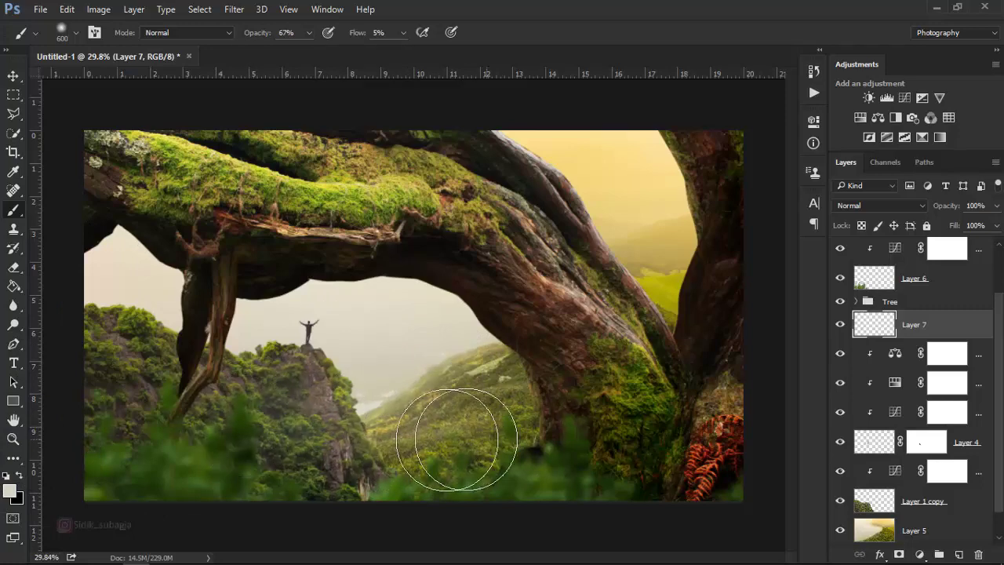
click(404, 32)
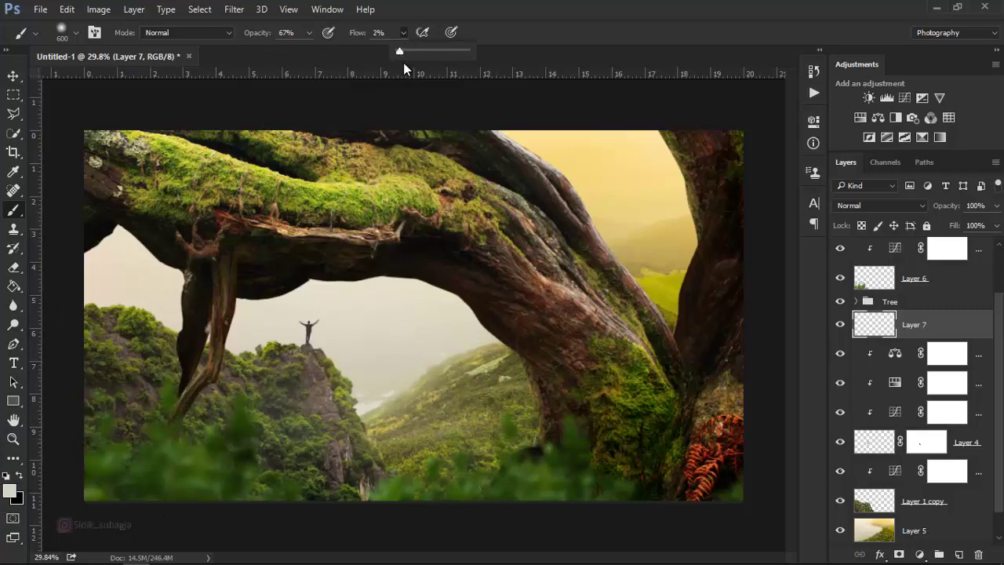
click(450, 369)
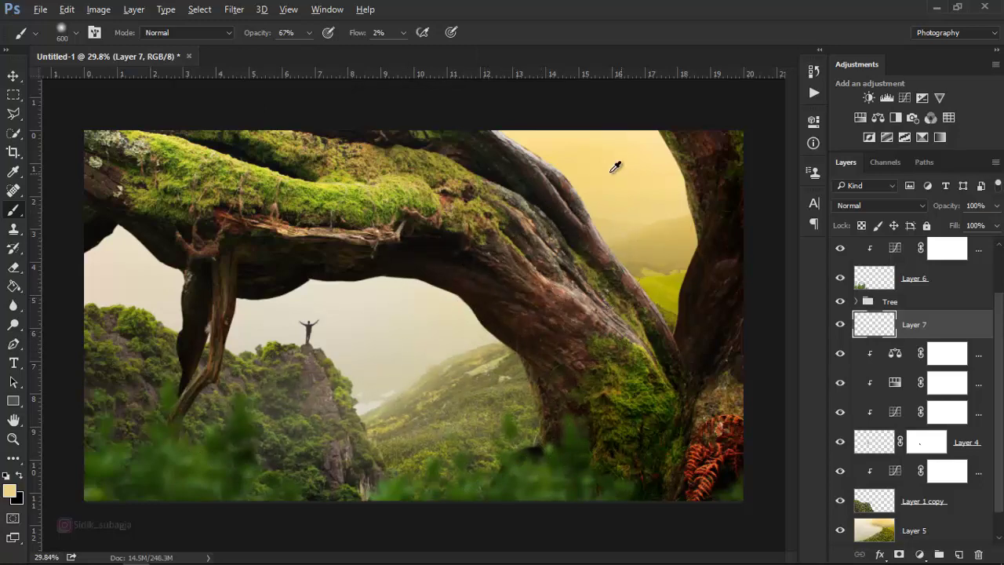
key(d)
key(x)
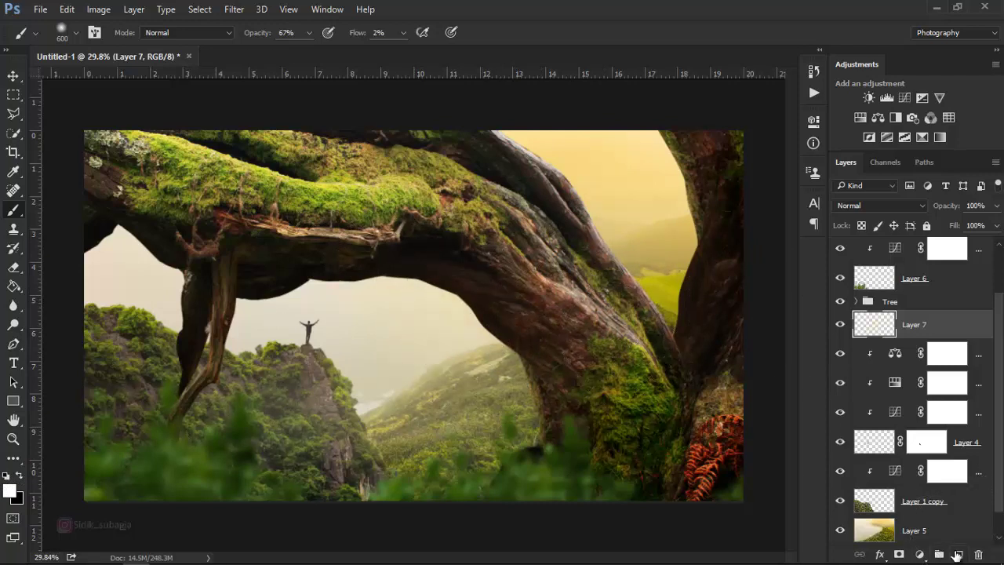
- Create Layer 8 and choose the 2043 textured brush preset
click(957, 555)
right_click(436, 319)
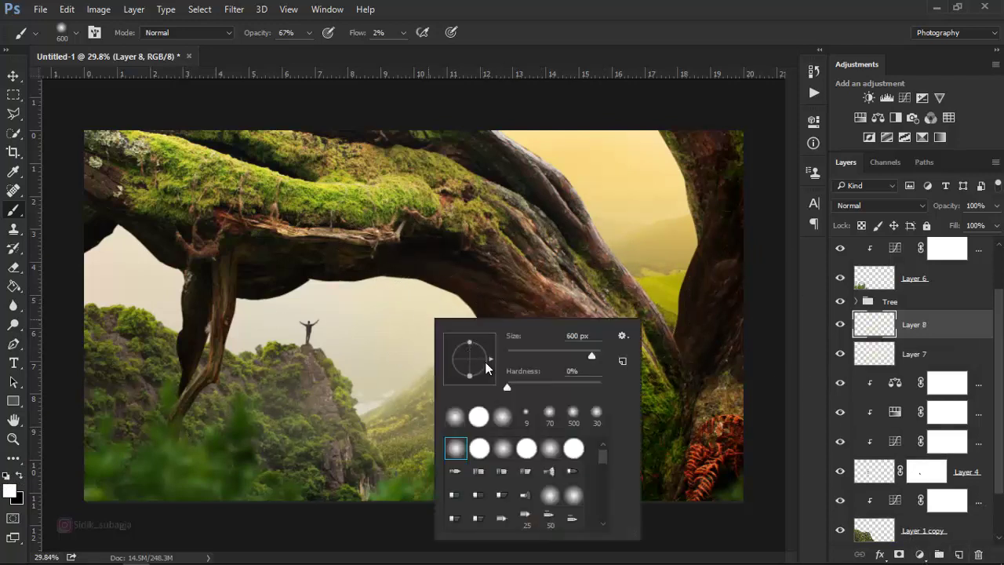
scroll(549, 502, down, 3)
scroll(553, 510, down, 3)
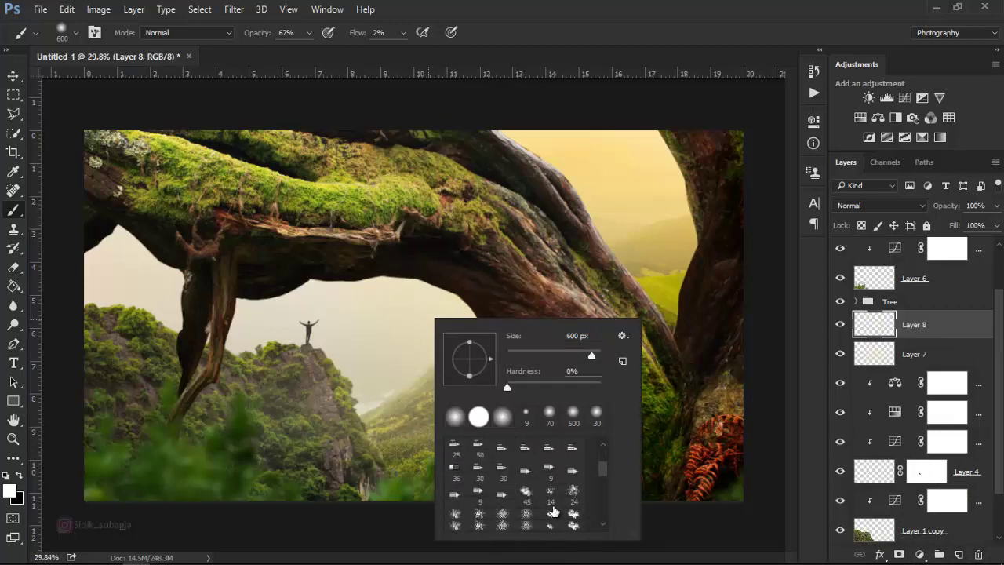
scroll(553, 510, down, 2)
scroll(553, 511, down, 2)
scroll(555, 511, down, 2)
scroll(555, 512, down, 2)
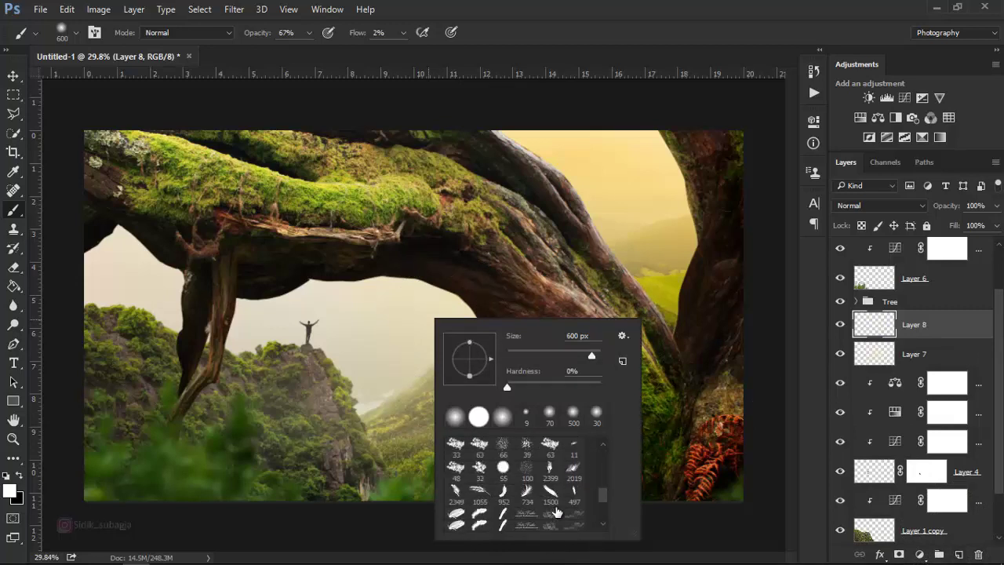
scroll(555, 512, down, 2)
scroll(555, 513, down, 2)
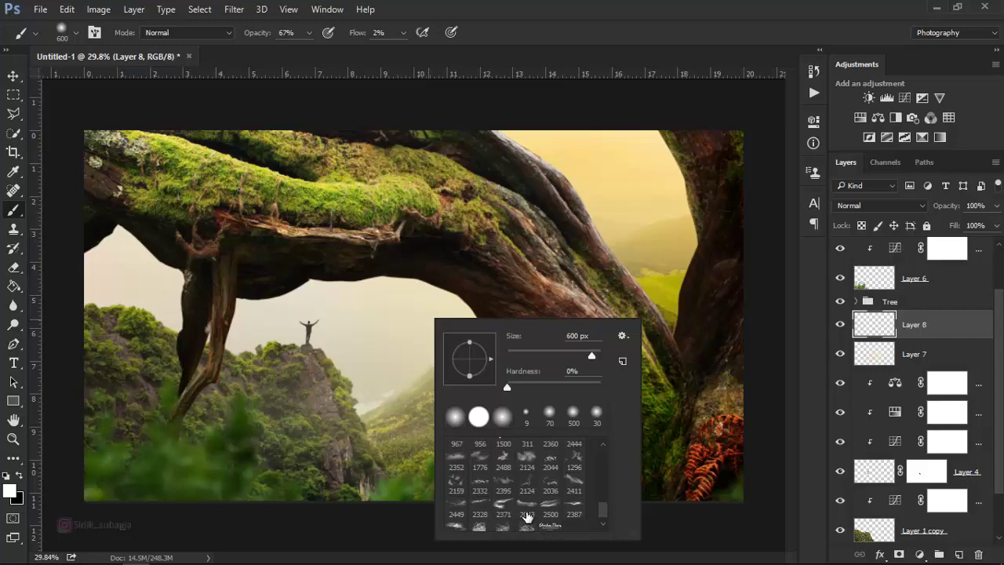
click(526, 517)
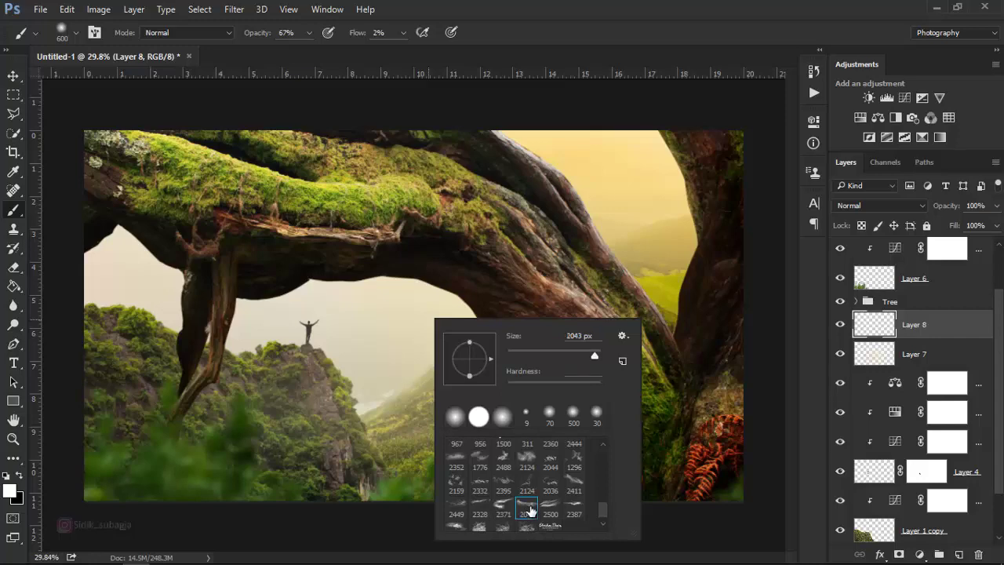
- Paint white mist at 100% over the left hills and valley, ready for Free Transform
click(377, 33)
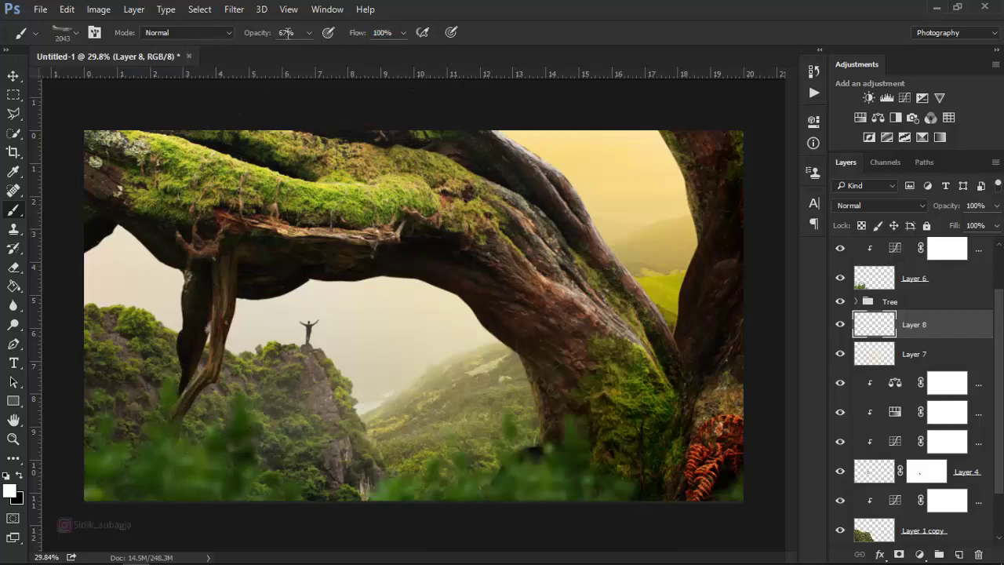
text(100)
key(Return)
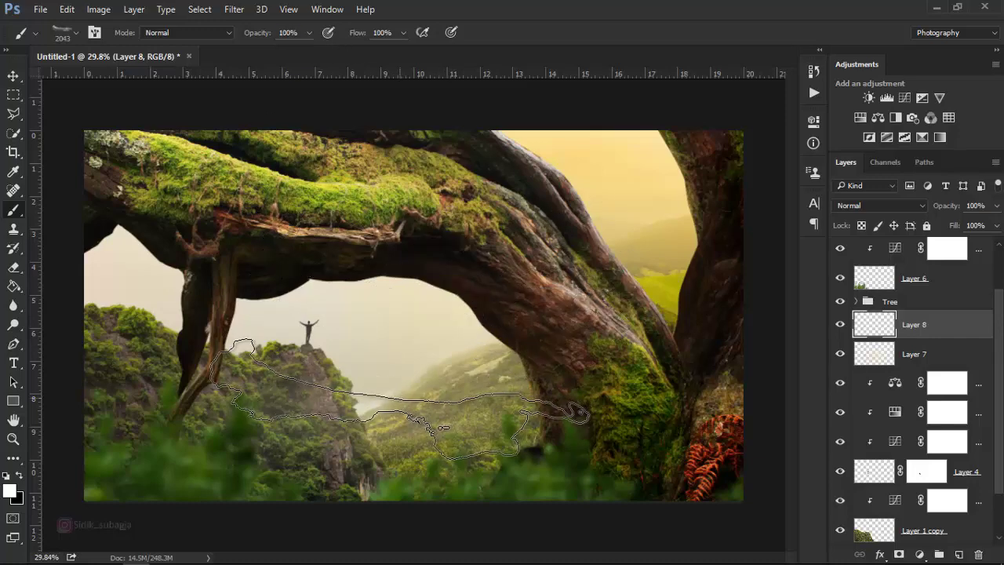
drag(400, 398, 386, 417)
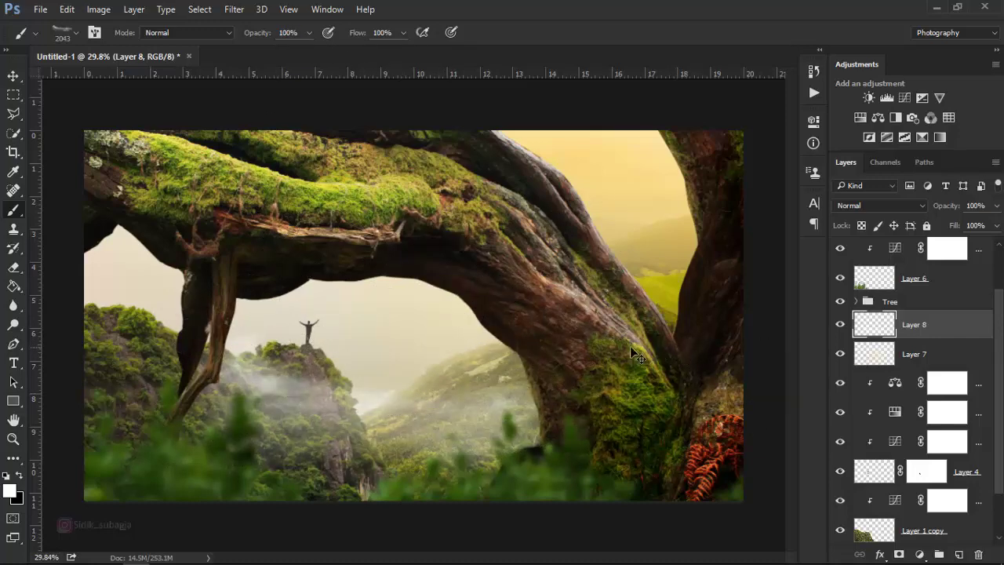
key(ctrl+t)
- Rotate the mist −9.58°, enlarge it to 122.10% over the cliff, and lower its fill toward 73%
drag(657, 345, 667, 308)
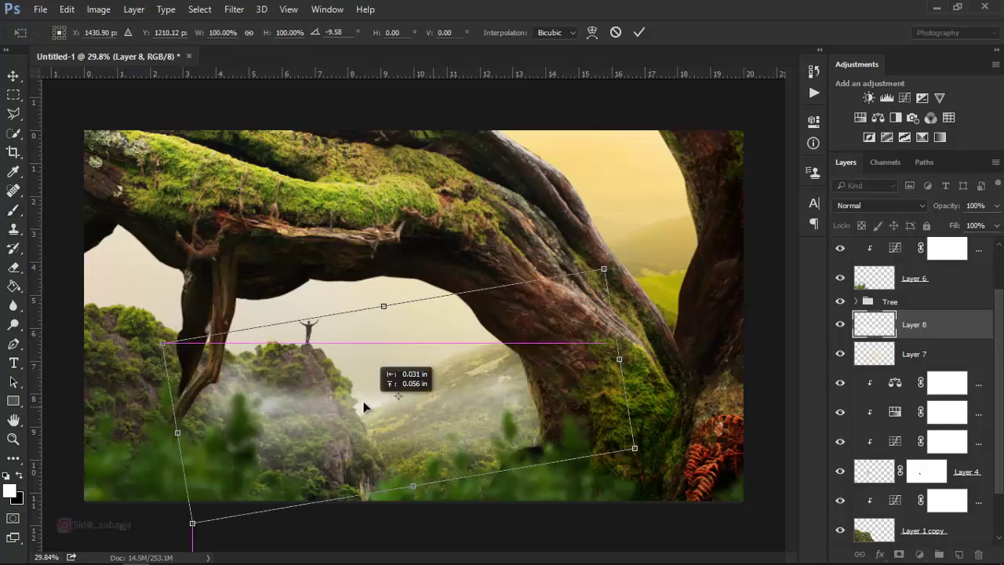
drag(436, 404, 351, 415)
drag(556, 461, 635, 478)
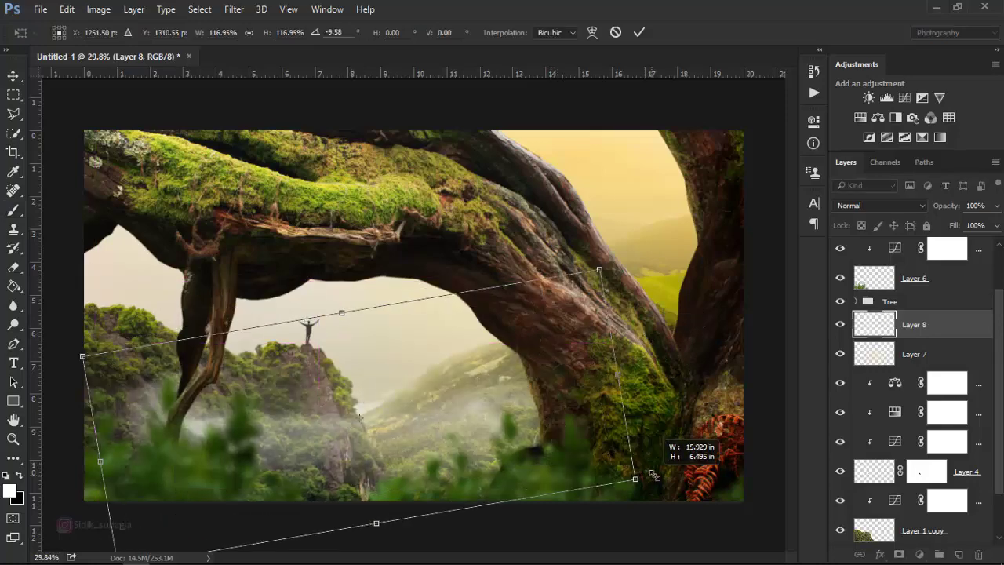
drag(580, 447, 540, 411)
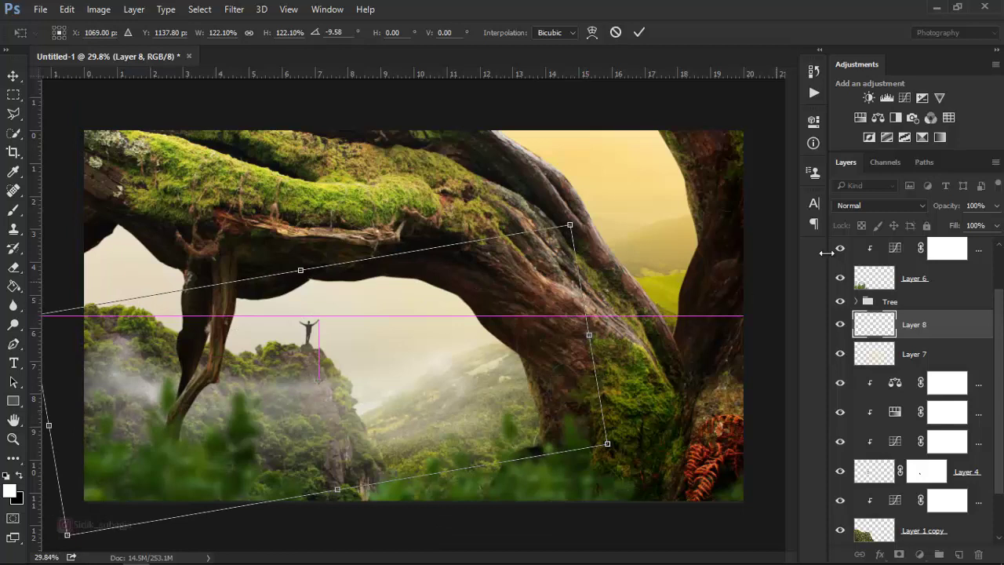
key(b)
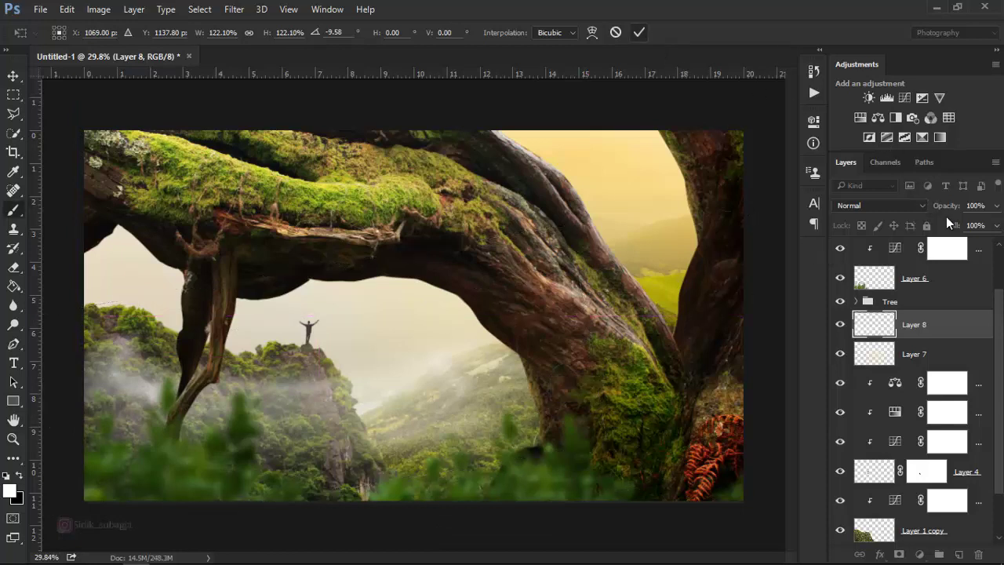
drag(957, 229, 910, 250)
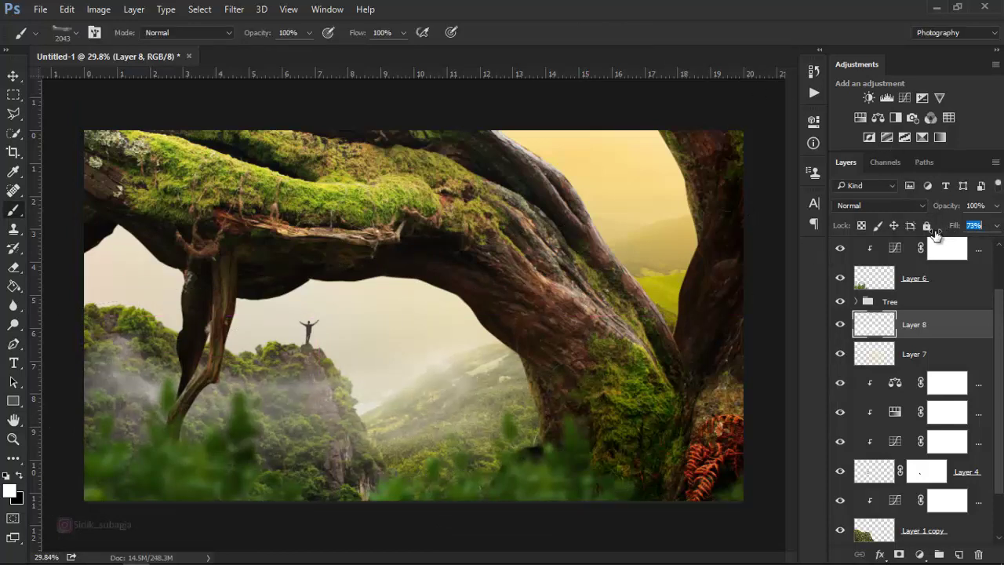
text(58)
- Softly erase mist over the valley with a 900 px eraser at 43% flow
key(Return)
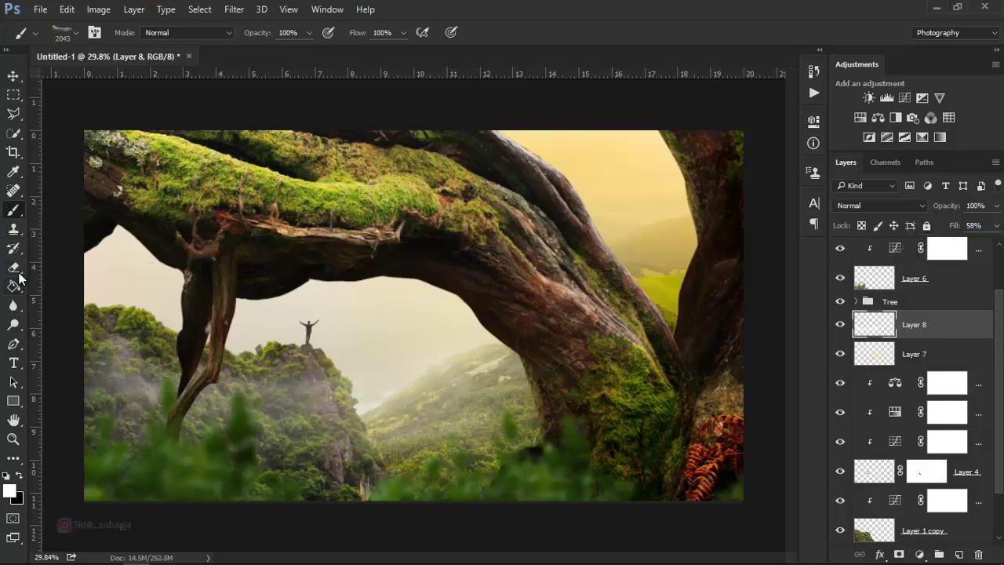
click(17, 270)
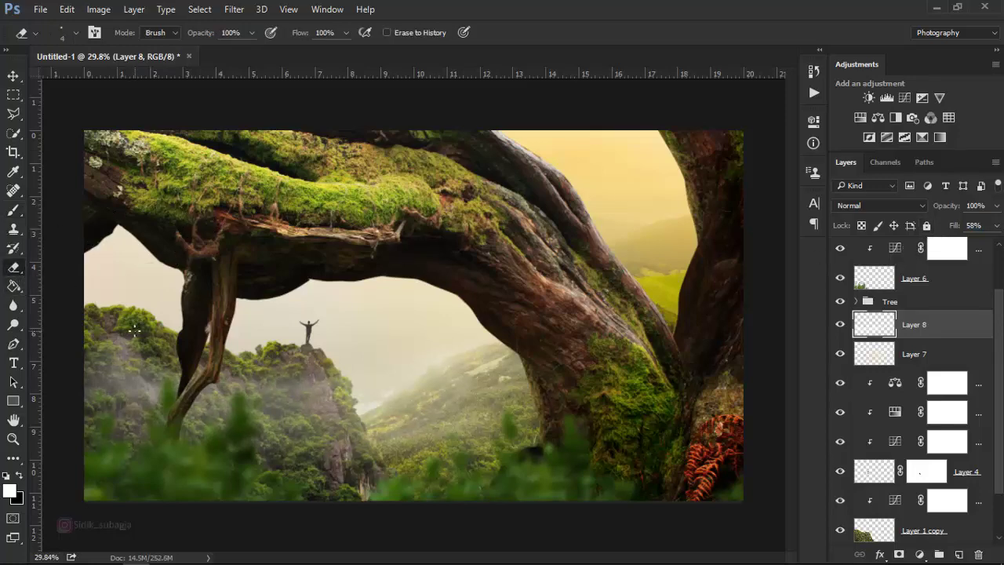
key(bracketright)
key(bracketright)
key(bracketright)
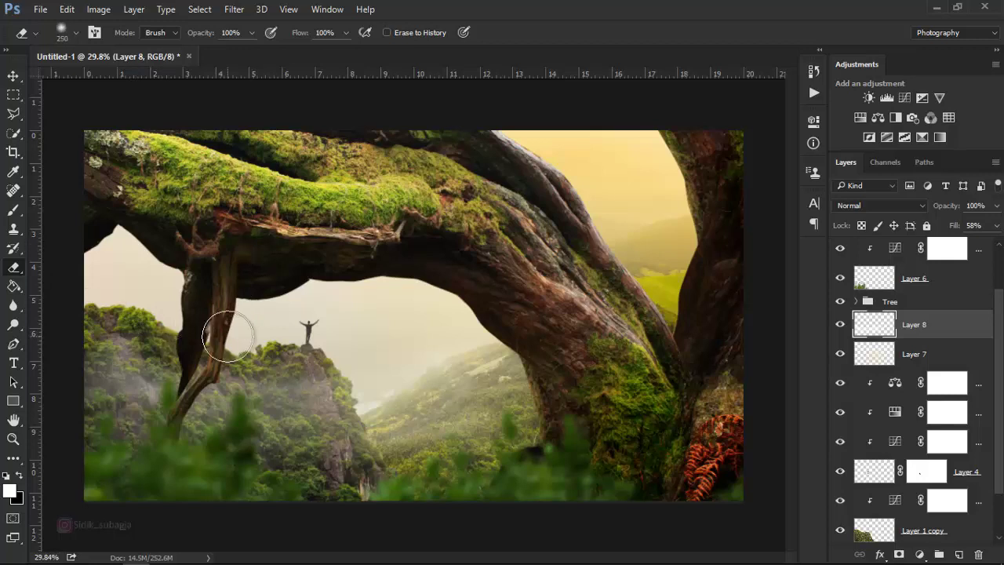
key(bracketright)
key(bracketright)
key(bracketright)
key(bracketright)
key(bracketright)
key(bracketright)
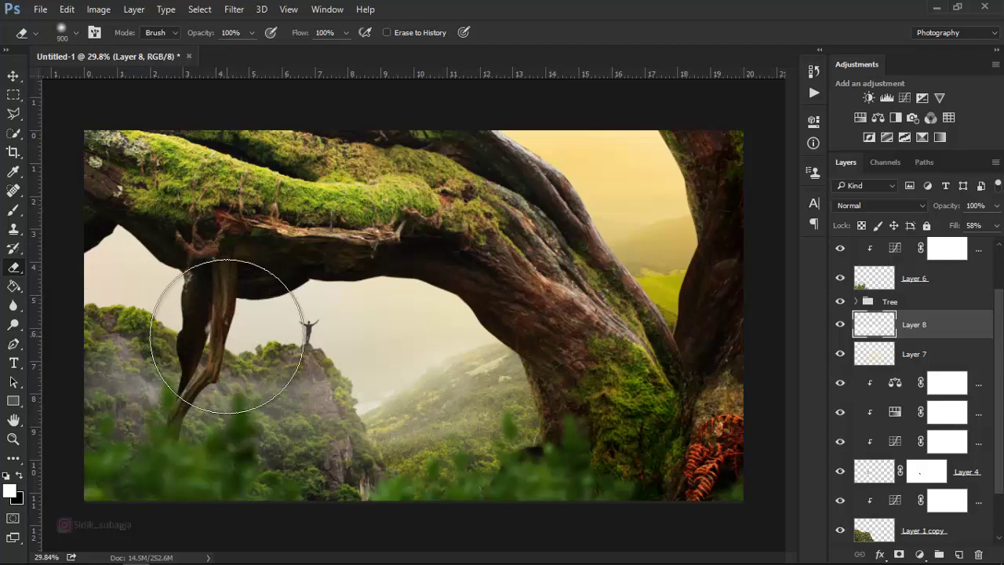
click(345, 34)
drag(344, 51, 305, 55)
click(129, 365)
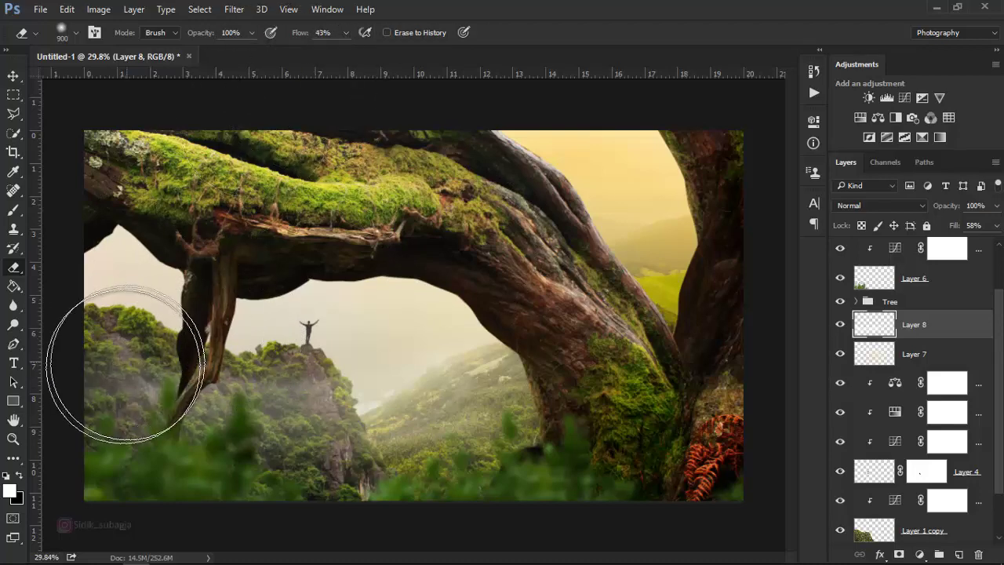
mouse_move(206, 375)
mouse_down()
mouse_move(235, 359)
mouse_move(471, 369)
mouse_move(246, 347)
mouse_move(482, 349)
mouse_up()
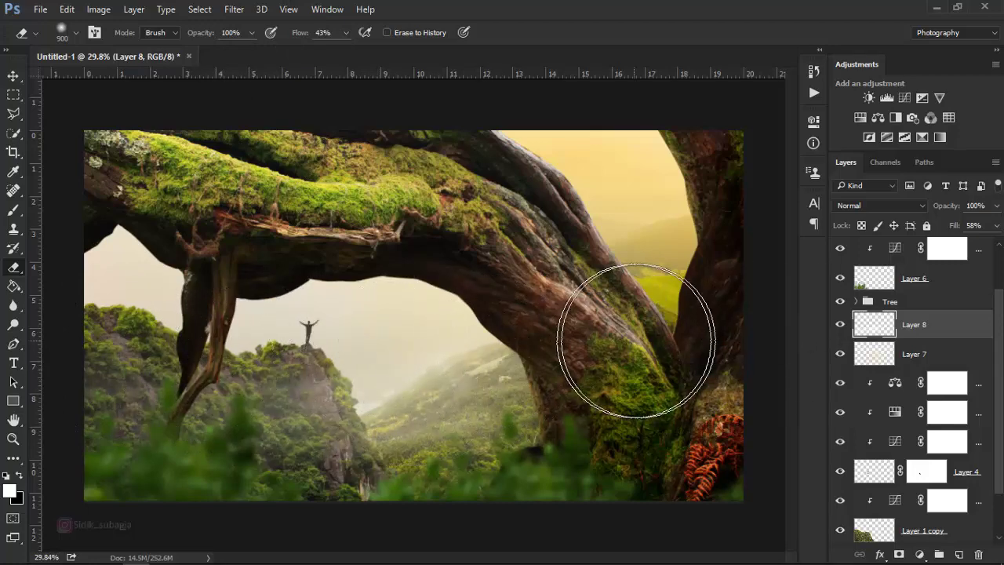
- Set the mist layer's fill to 38% and select the top Curves 3 copy layer
click(997, 226)
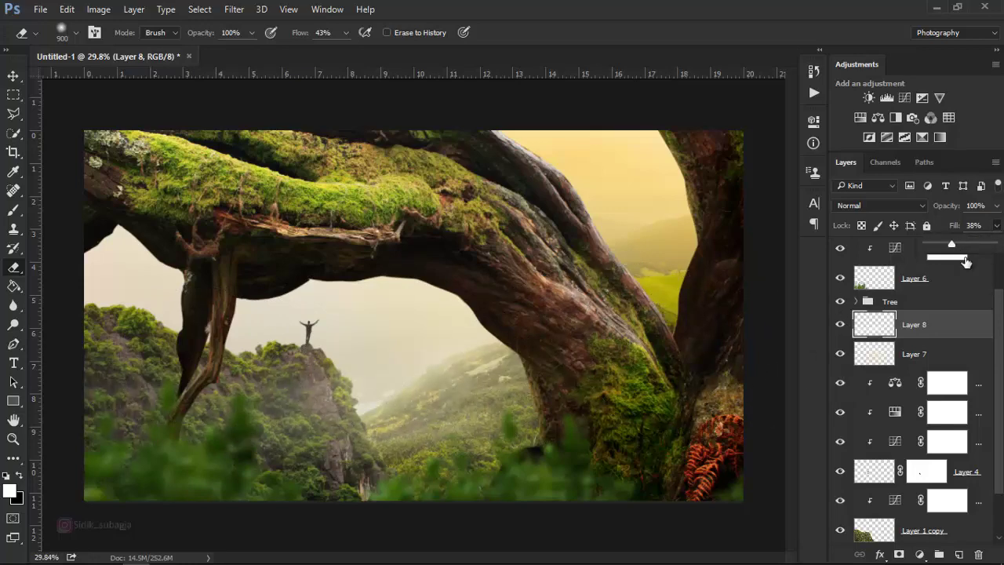
click(880, 337)
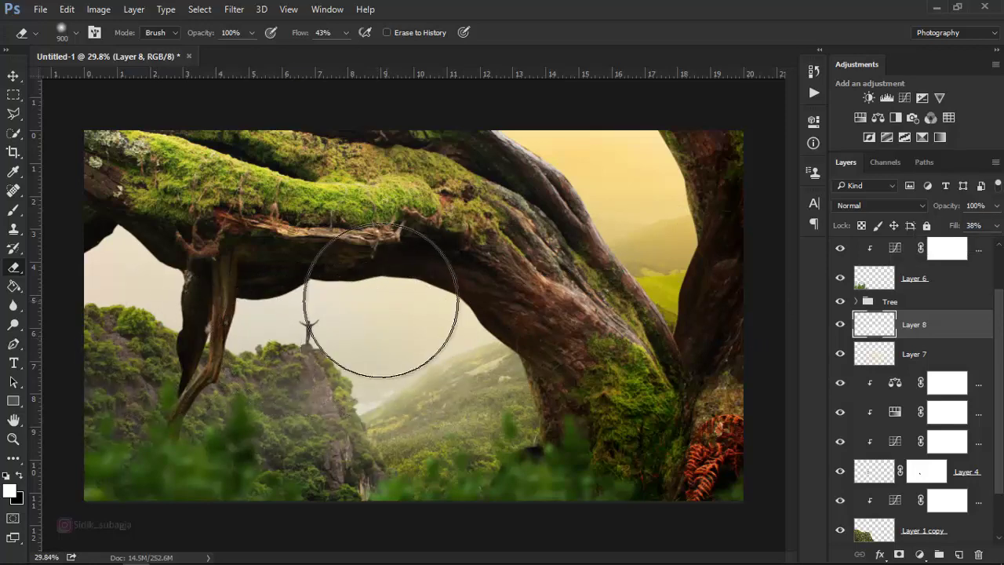
scroll(377, 302, up, 1)
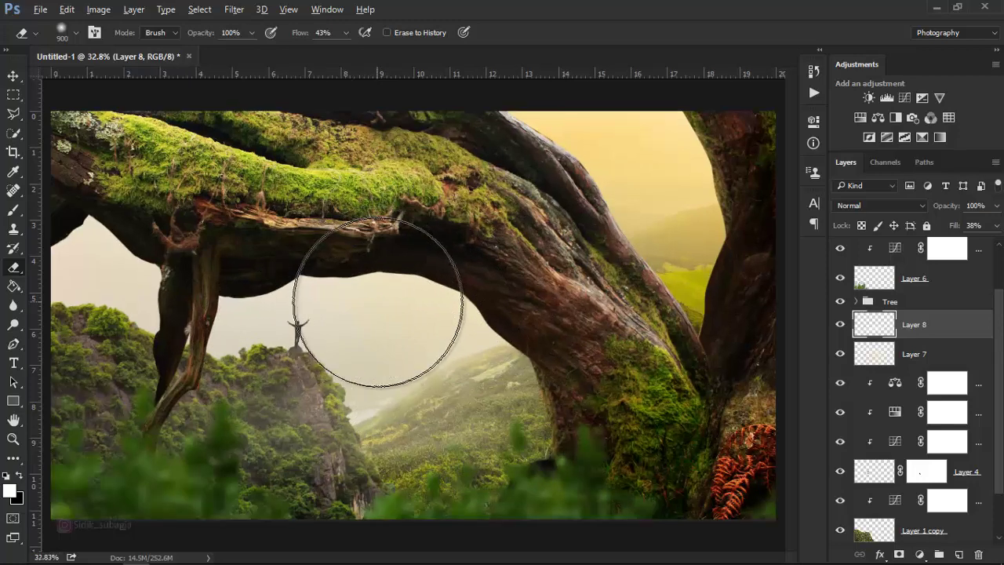
scroll(378, 305, up, 1)
scroll(378, 304, down, 2)
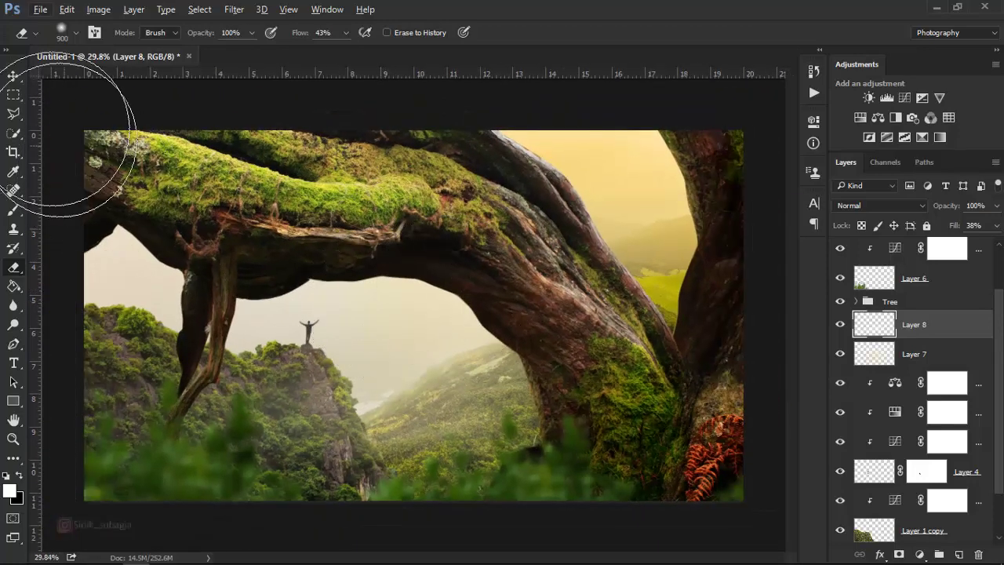
click(15, 75)
scroll(924, 284, up, 2)
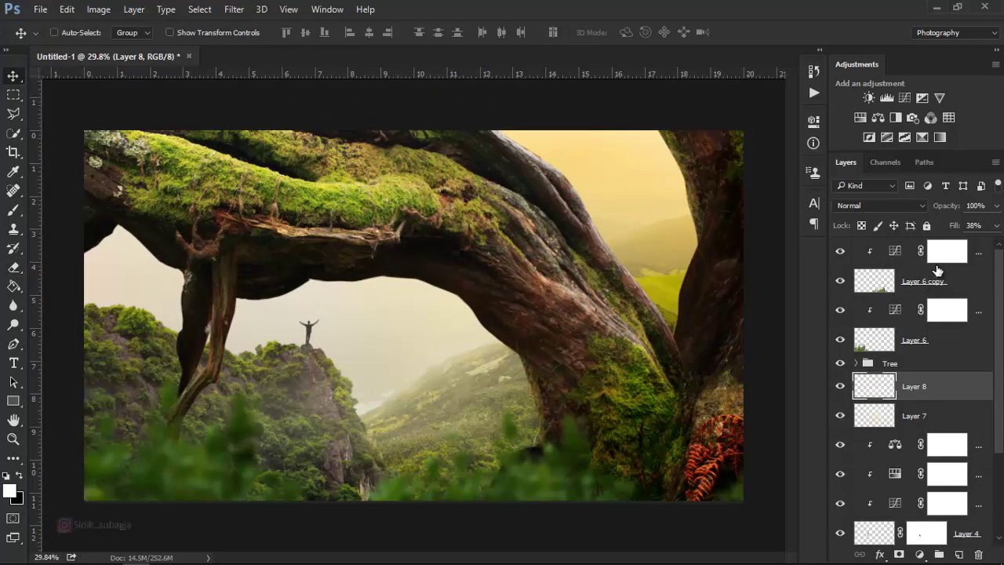
click(978, 257)
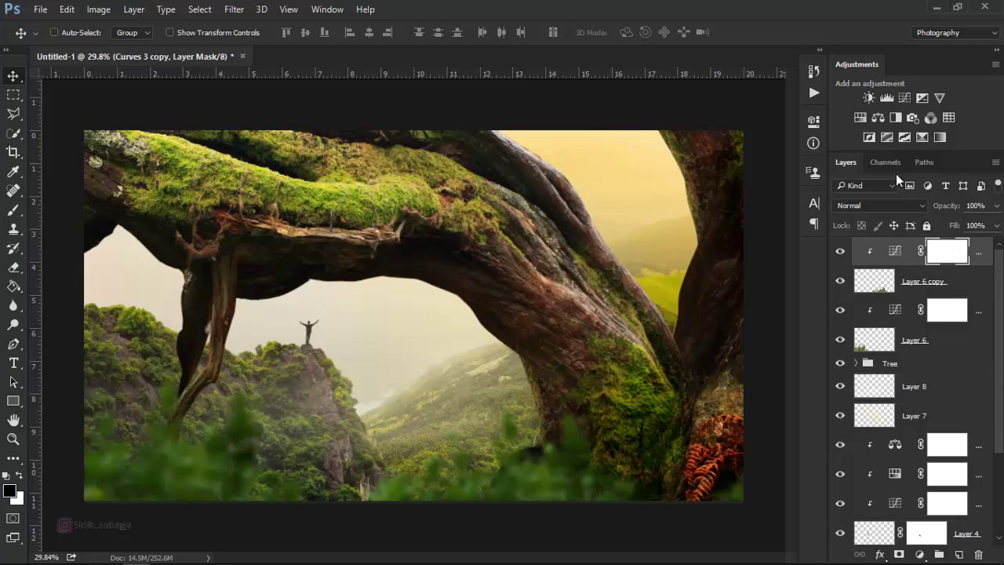
- Add a Color Balance layer with midtones set to +11/+8/−24
click(878, 118)
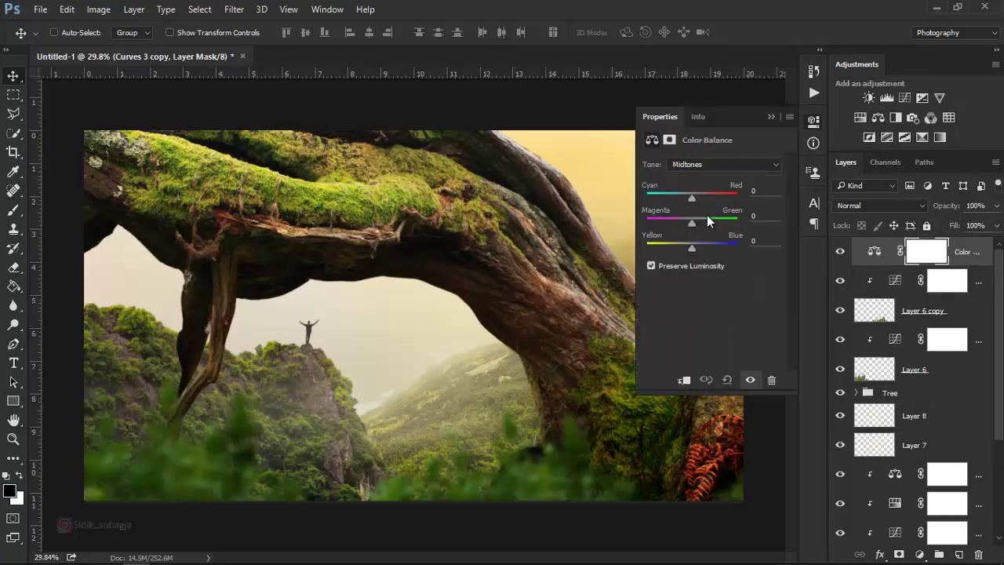
drag(692, 193, 684, 196)
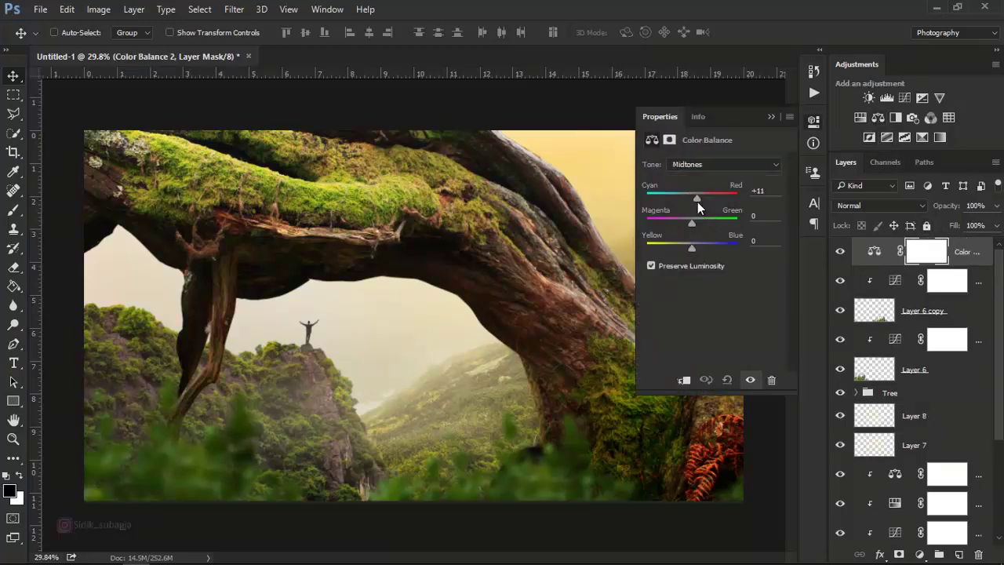
mouse_move(691, 249)
mouse_down()
mouse_move(681, 249)
mouse_move(697, 223)
mouse_up()
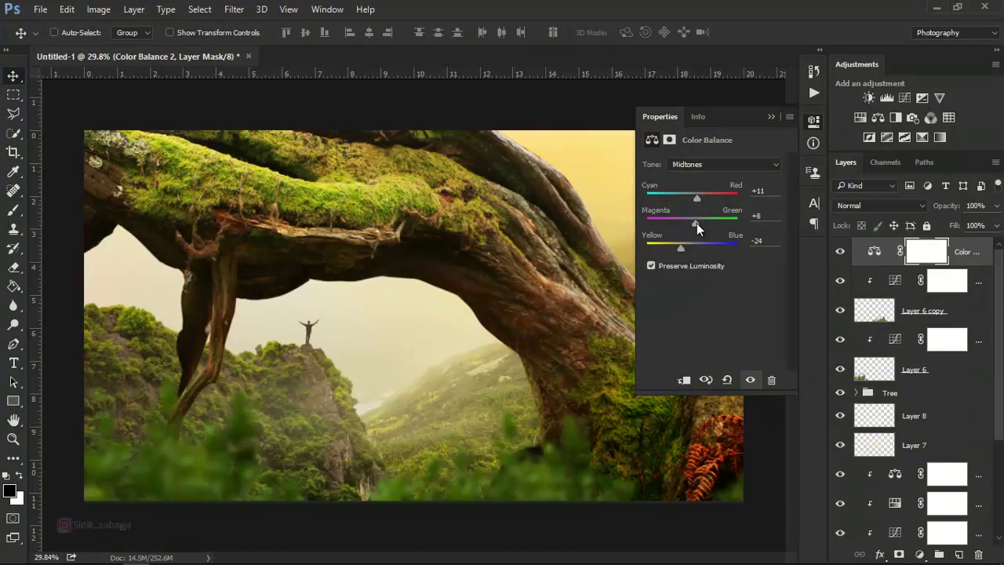
- Shift the Color Balance shadows toward yellow while testing small Cyan/Red values
click(697, 164)
drag(689, 196, 687, 196)
drag(696, 243, 683, 249)
click(692, 195)
click(692, 198)
click(691, 198)
drag(684, 249, 688, 249)
- Finalize shadows at Cyan/Red +5, Magenta/Green −2, Yellow/Blue −13 and collapse Properties
drag(692, 197, 686, 198)
mouse_move(687, 197)
mouse_down()
mouse_move(696, 199)
mouse_move(687, 248)
mouse_up()
drag(693, 198, 690, 198)
click(772, 117)
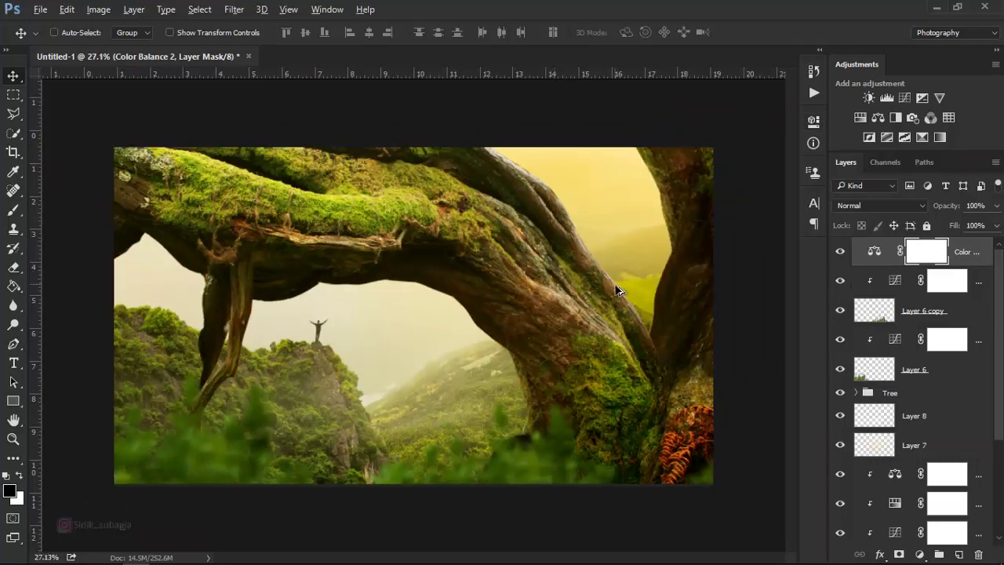
scroll(926, 408, down, 2)
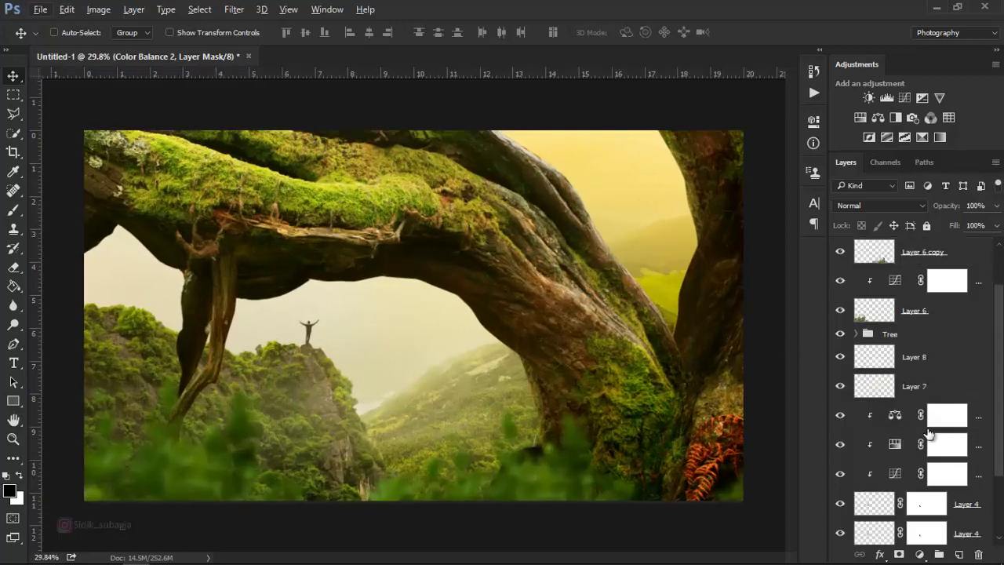
scroll(927, 423, down, 1)
scroll(930, 430, down, 2)
scroll(919, 384, up, 2)
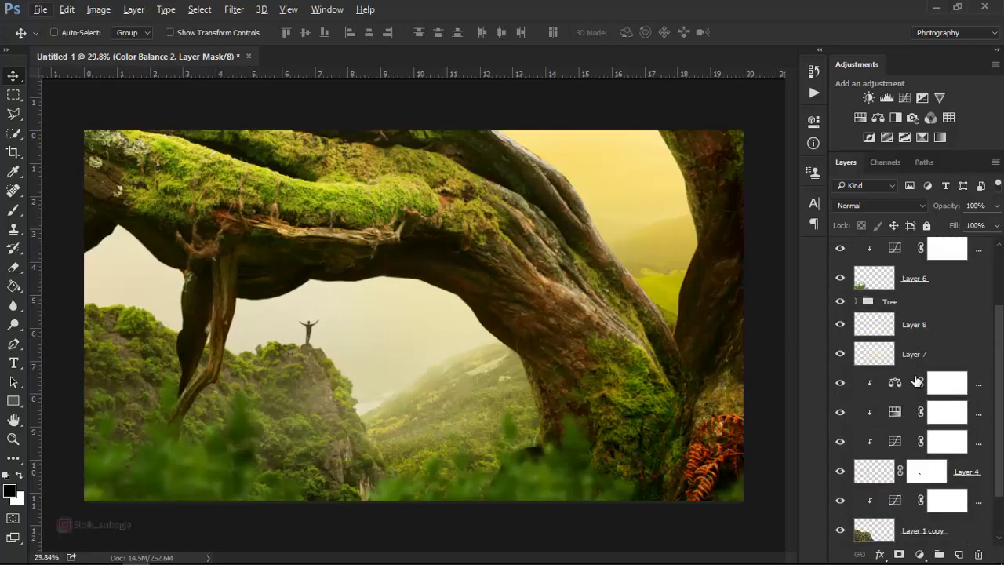
- Add an empty Layer 9 clipped to the Tree group
click(922, 306)
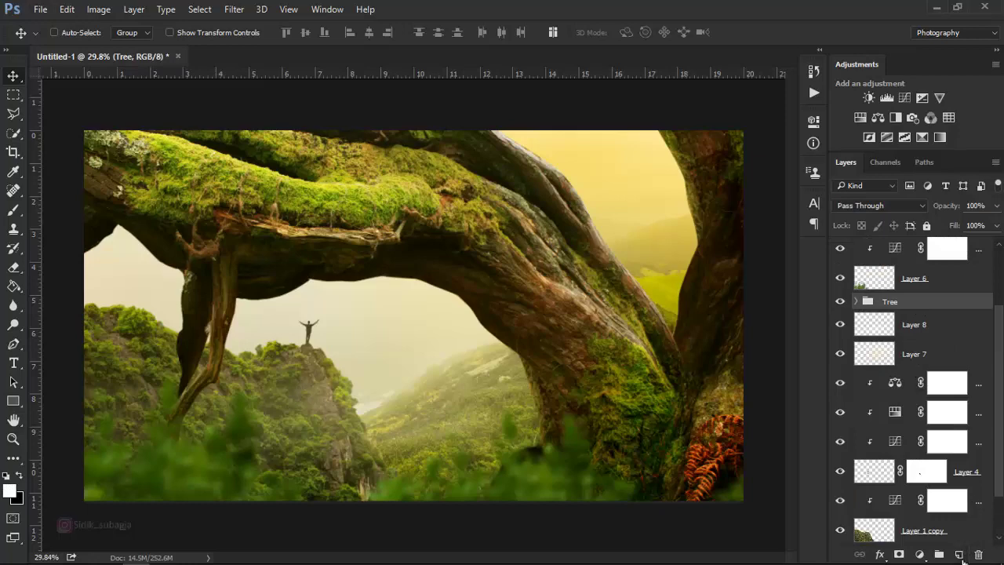
click(960, 555)
right_click(915, 314)
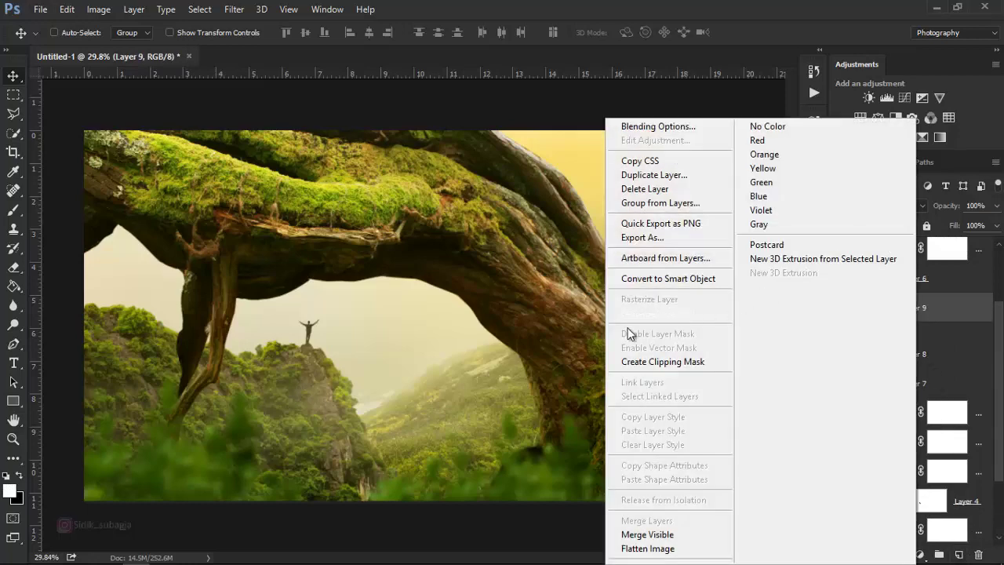
click(632, 361)
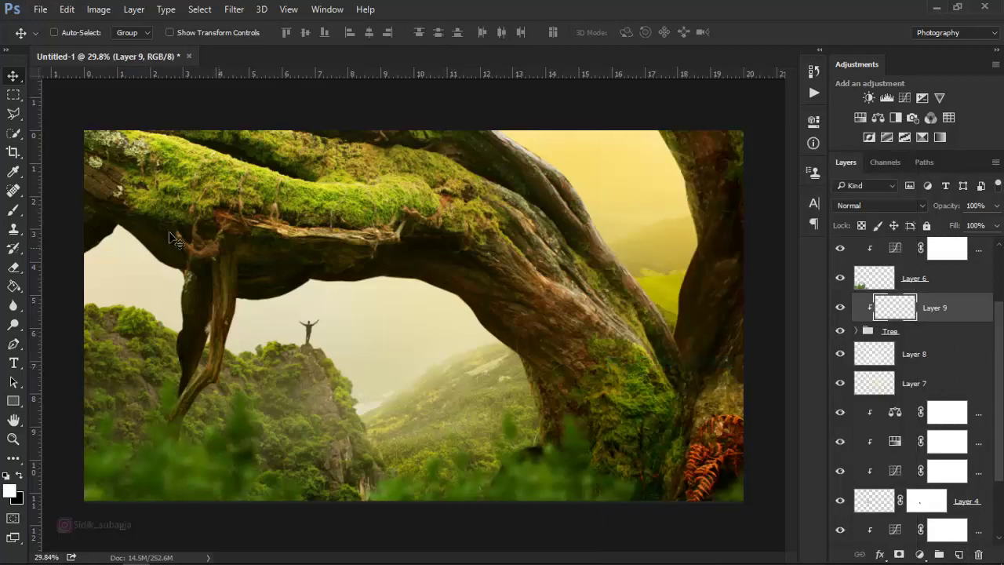
- Choose a soft round brush with 0% hardness and lower its flow to 4%
click(13, 210)
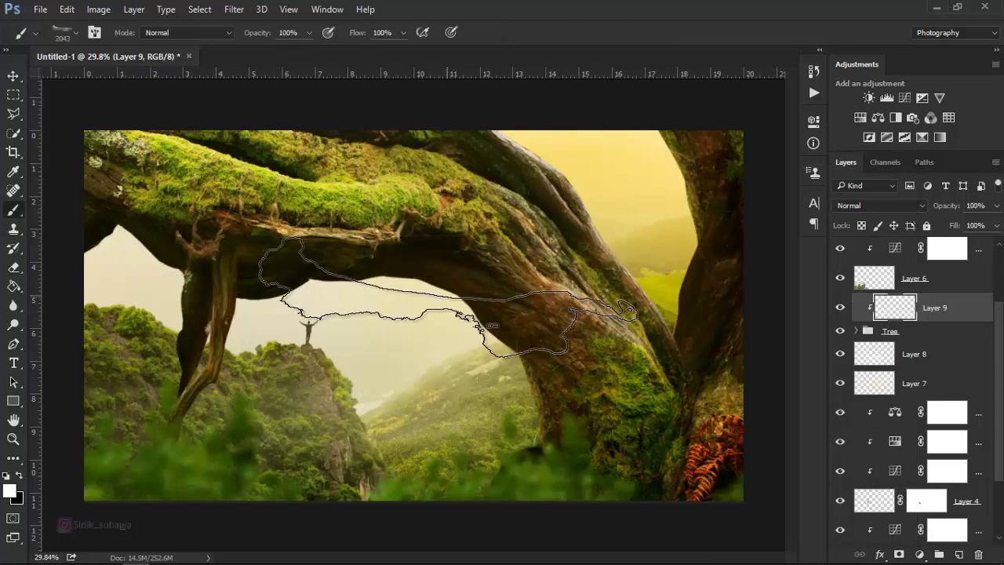
right_click(455, 297)
click(473, 396)
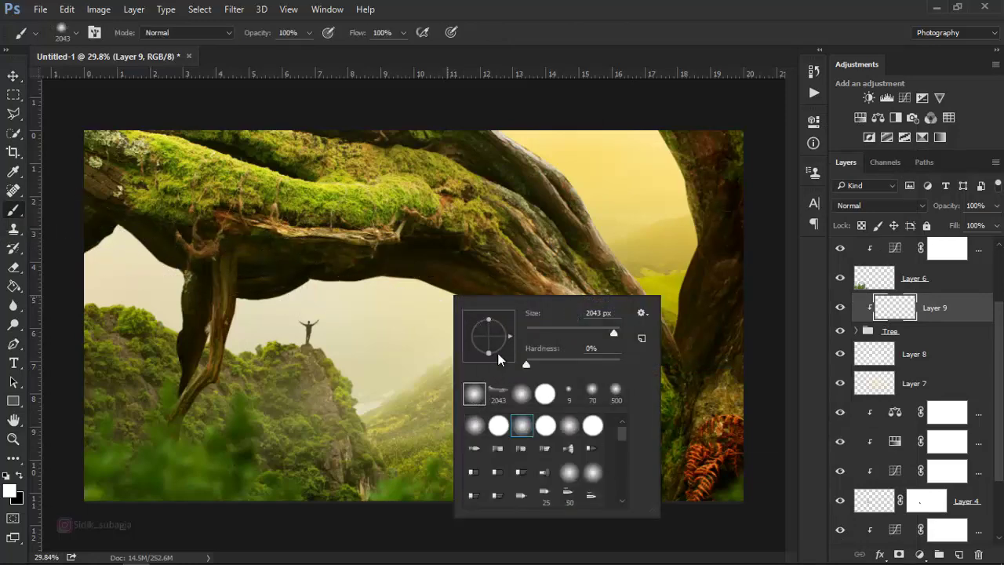
click(402, 32)
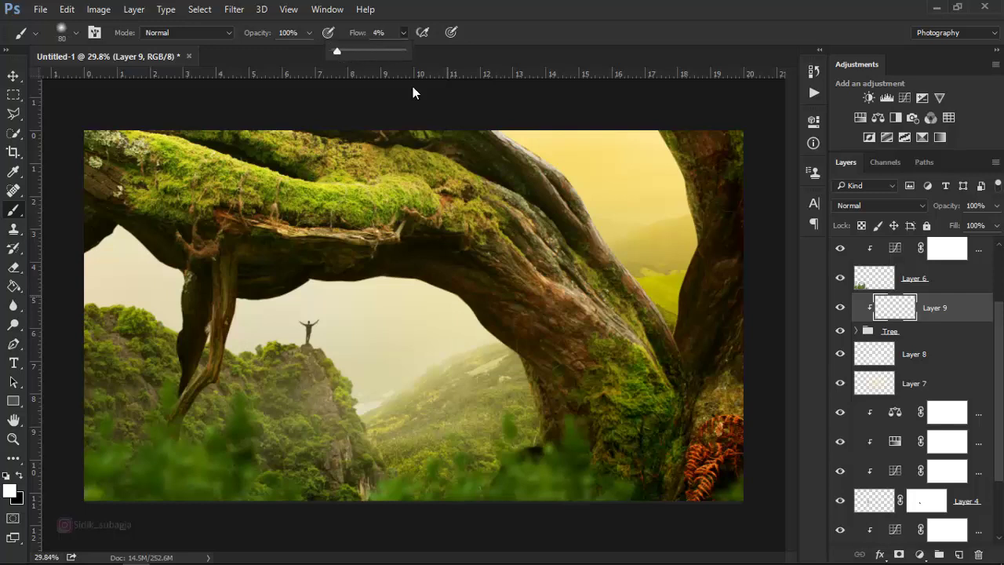
- Brush faint sky-sampled yellow light down the right trunk's inner edge at 4% flow
click(330, 315)
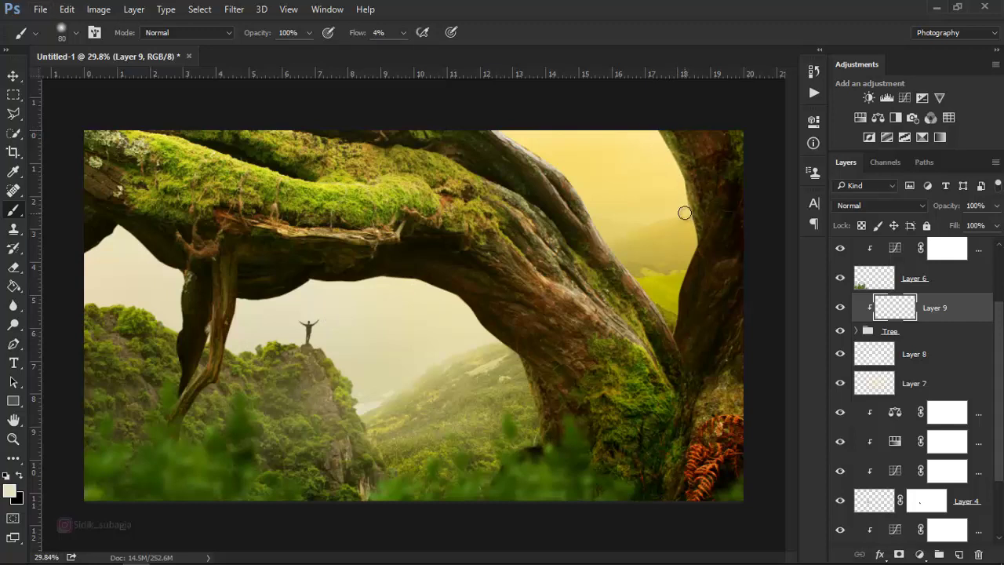
key(bracketright)
key(bracketright)
key(bracketright)
key(bracketright)
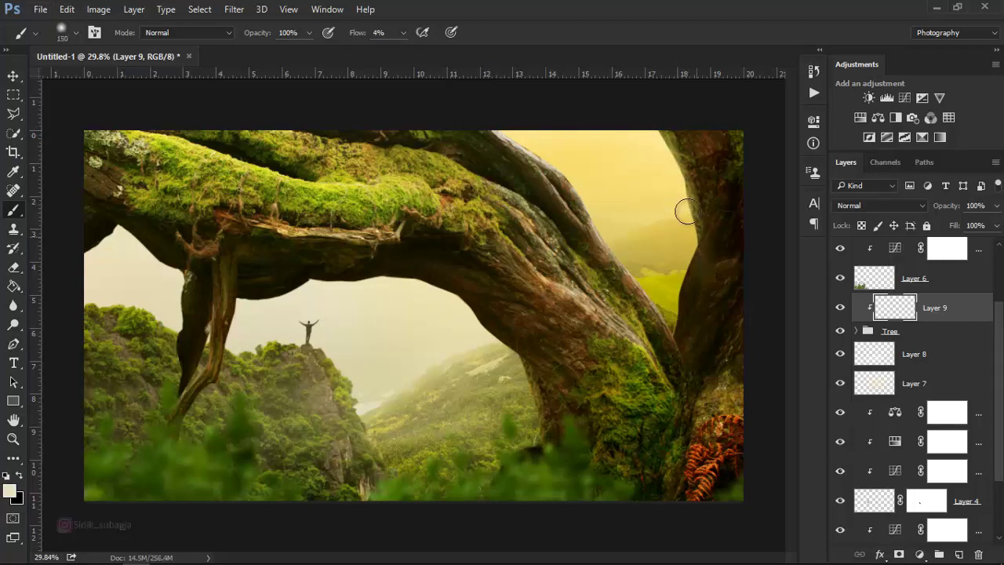
key(bracketright)
key(bracketright)
drag(685, 236, 678, 288)
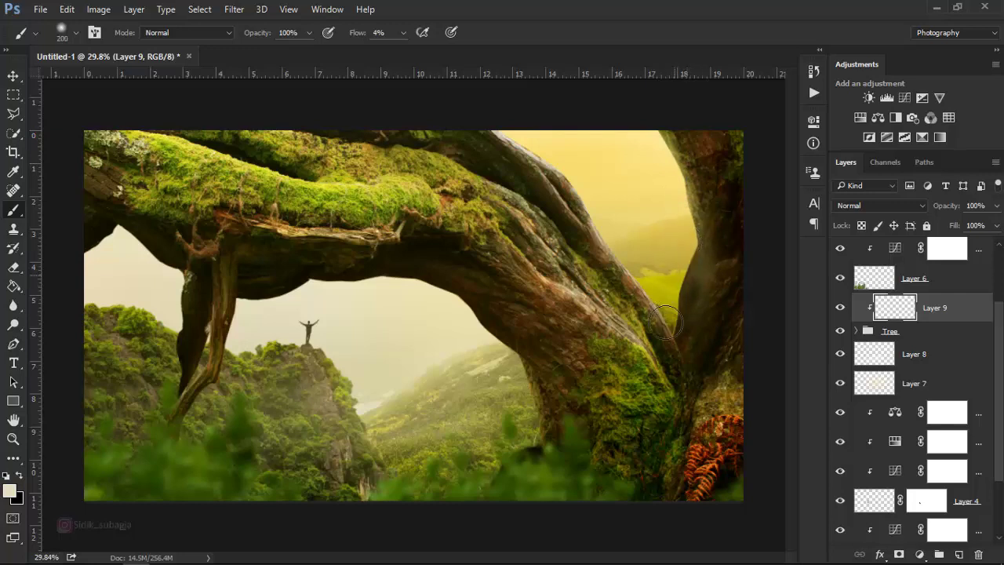
mouse_move(682, 334)
mouse_down()
mouse_move(671, 131)
mouse_move(666, 297)
mouse_move(677, 278)
mouse_move(703, 285)
mouse_move(682, 207)
mouse_up()
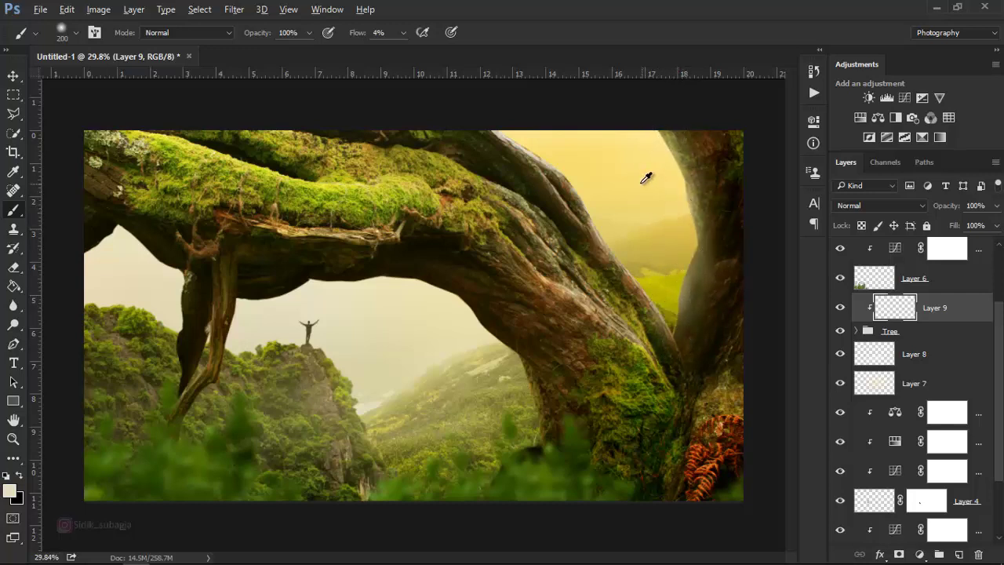
alt+click(650, 157)
mouse_move(673, 157)
mouse_down()
mouse_move(683, 251)
mouse_move(671, 354)
mouse_up()
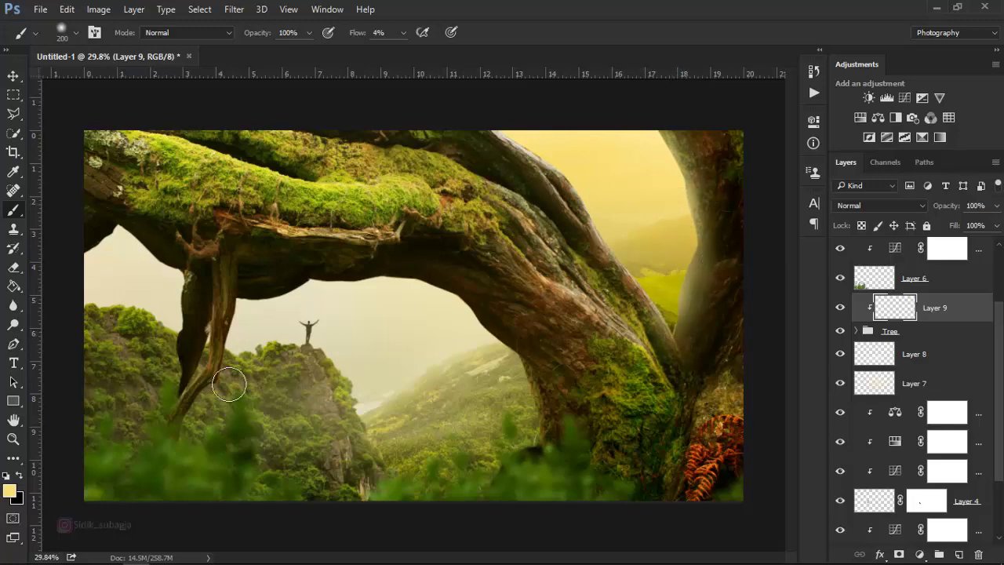
click(13, 267)
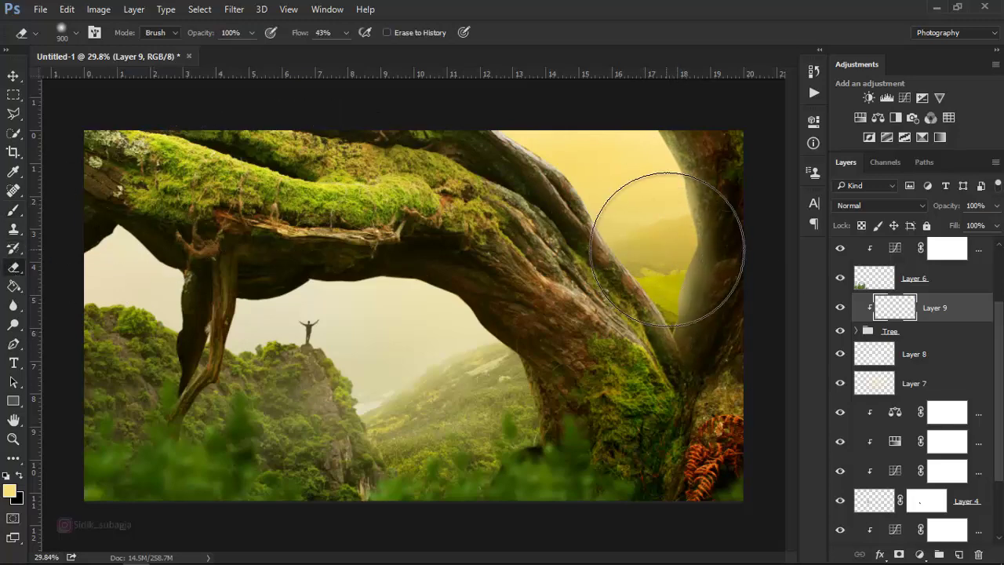
- Softly erase Layer 9's yellow haze along the right trunk edge, eraser 250–300 px at 23% flow
key(bracketleft)
key(bracketleft)
key(bracketleft)
mouse_move(712, 264)
mouse_down()
mouse_move(717, 283)
mouse_move(698, 316)
mouse_up()
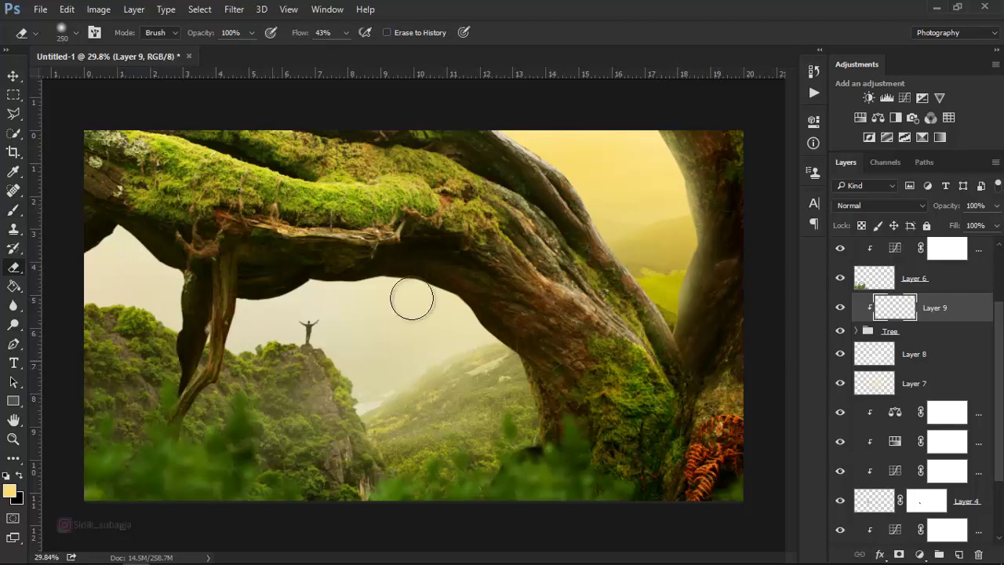
click(346, 33)
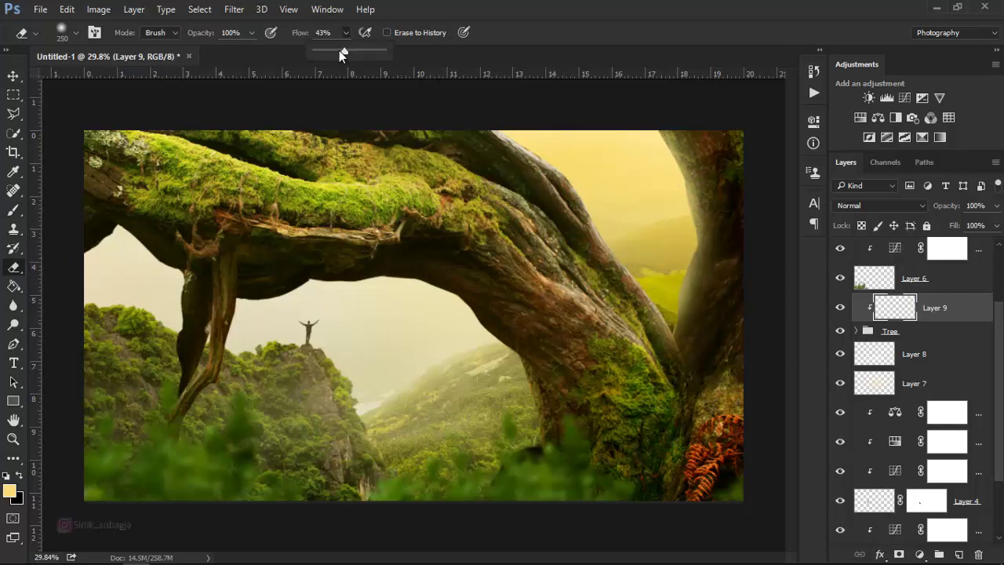
click(717, 229)
key(bracketright)
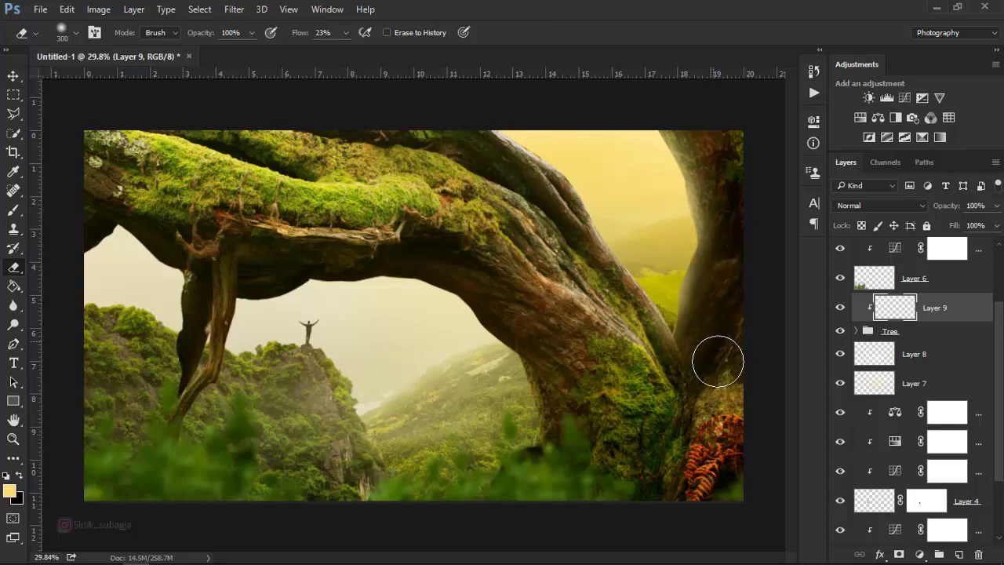
- Paint faint white haze at 4% flow along the upper branch edge and arch underside
click(14, 210)
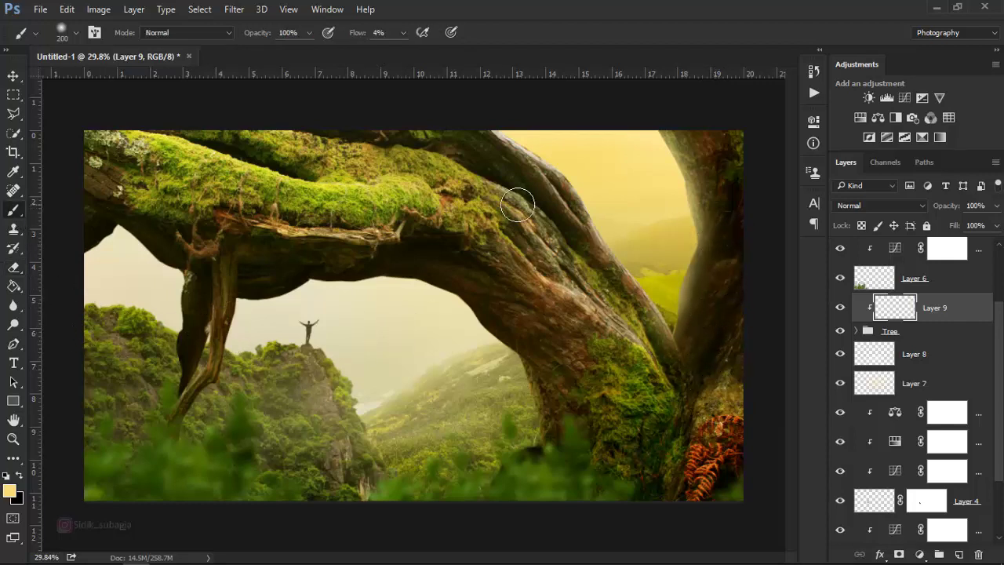
key(bracketleft)
key(bracketleft)
key(bracketleft)
click(5, 476)
key(bracketleft)
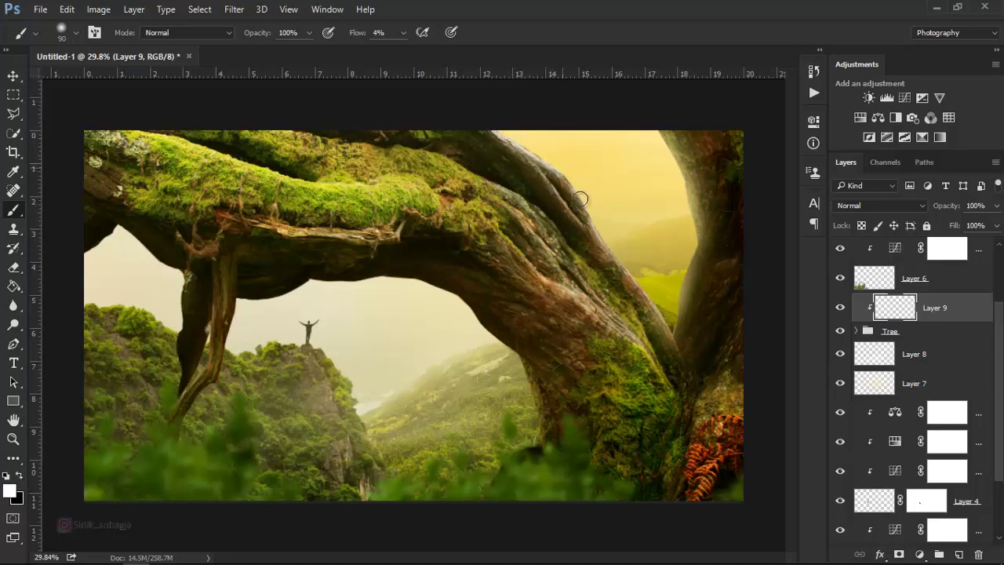
drag(580, 199, 660, 309)
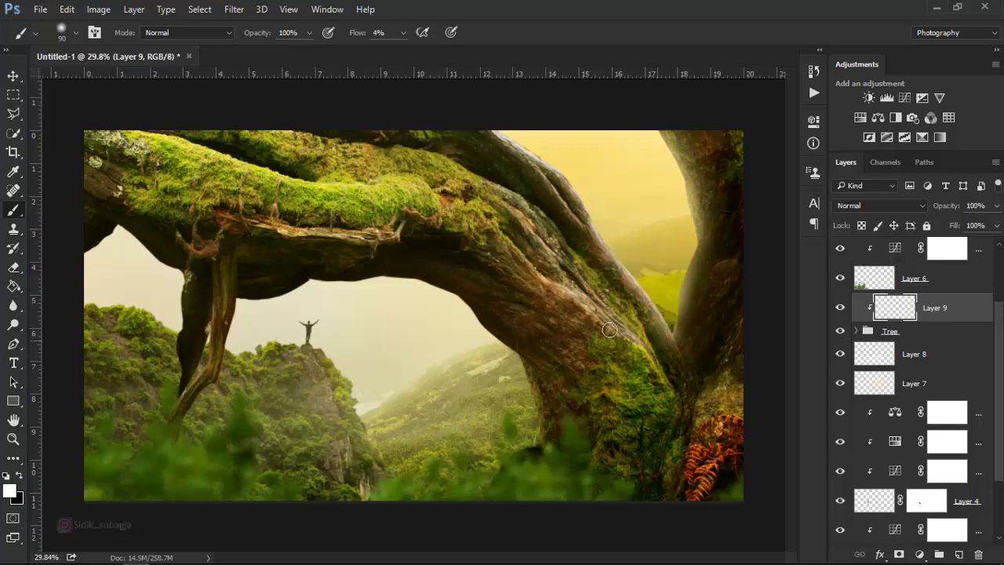
key(bracketright)
key(bracketright)
key(bracketright)
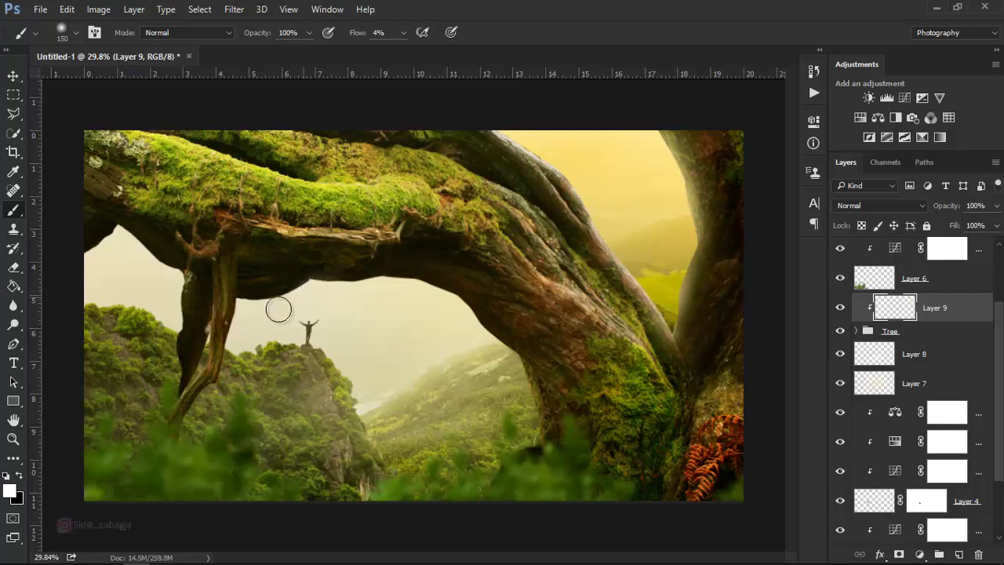
mouse_move(279, 310)
mouse_down()
mouse_move(408, 287)
mouse_move(372, 287)
mouse_move(433, 303)
mouse_move(479, 334)
mouse_move(464, 317)
mouse_move(506, 354)
mouse_move(530, 405)
mouse_move(528, 453)
mouse_up()
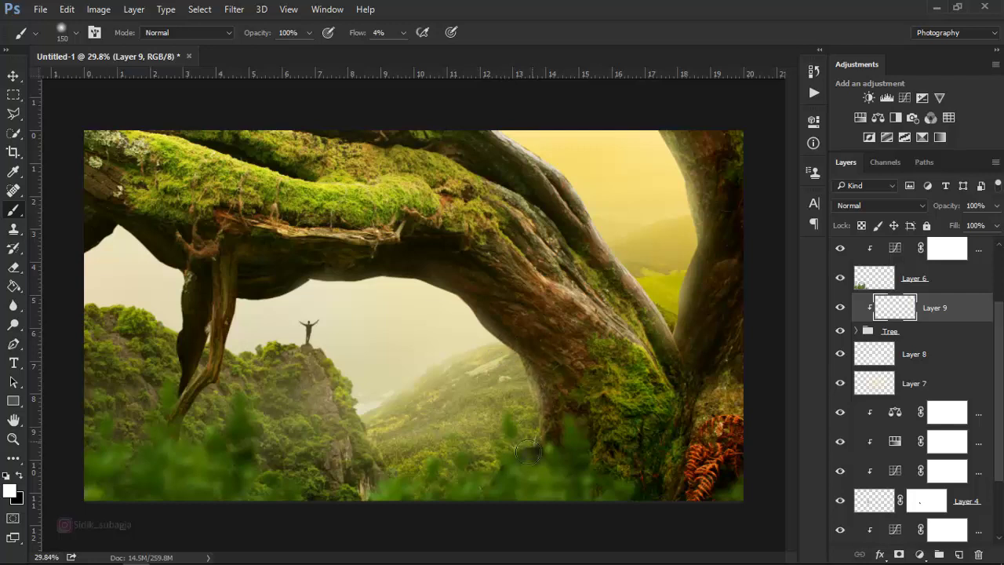
key(bracketright)
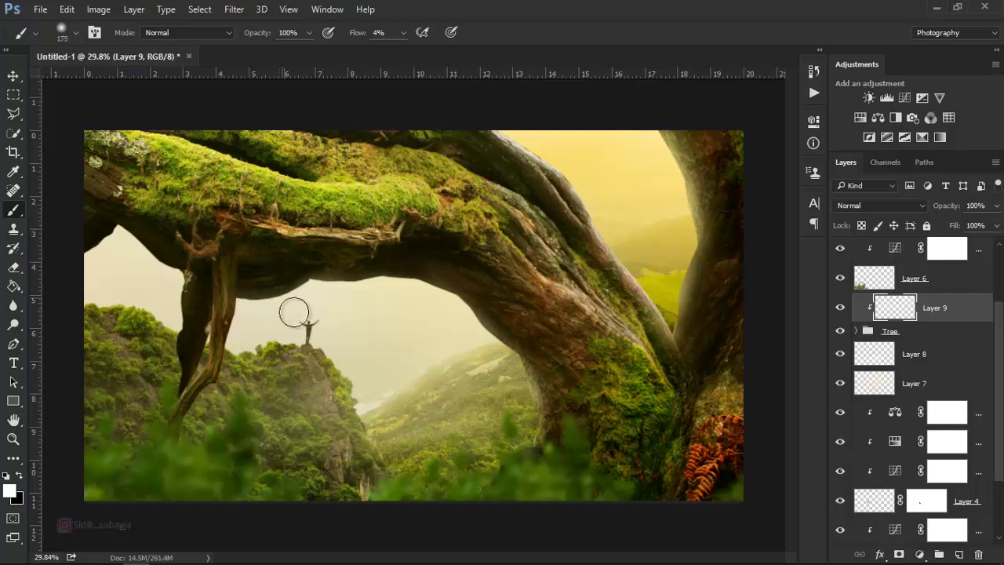
mouse_move(274, 307)
mouse_down()
mouse_move(293, 285)
mouse_move(386, 293)
mouse_move(173, 266)
mouse_move(114, 236)
mouse_move(116, 273)
mouse_move(285, 311)
mouse_move(244, 292)
mouse_move(249, 336)
mouse_move(287, 291)
mouse_move(433, 327)
mouse_move(361, 287)
mouse_move(478, 346)
mouse_move(381, 283)
mouse_move(431, 323)
mouse_up()
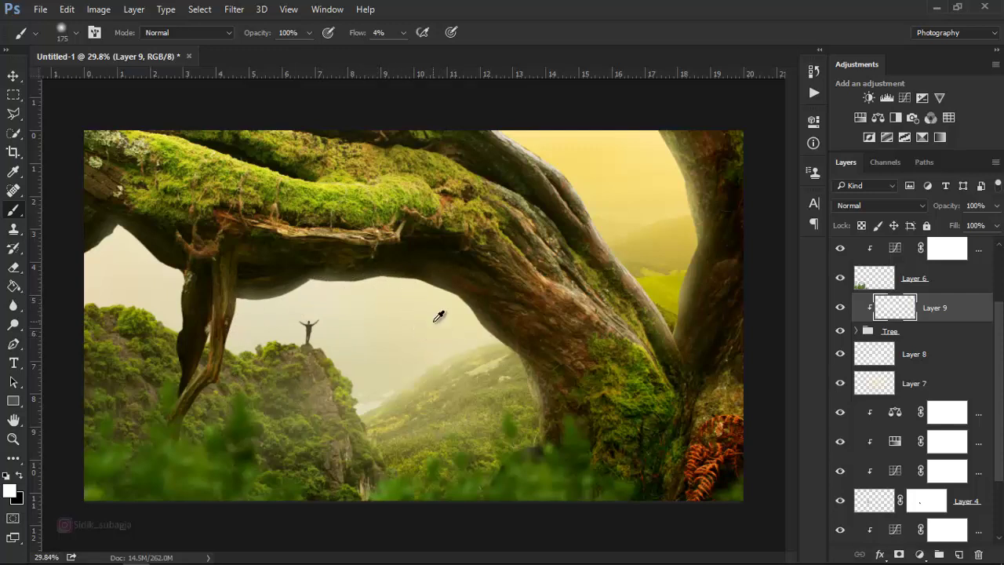
- Switch to the Eraser and select the Curves 3 copy layer's mask
alt+scroll(444, 314, down, 1)
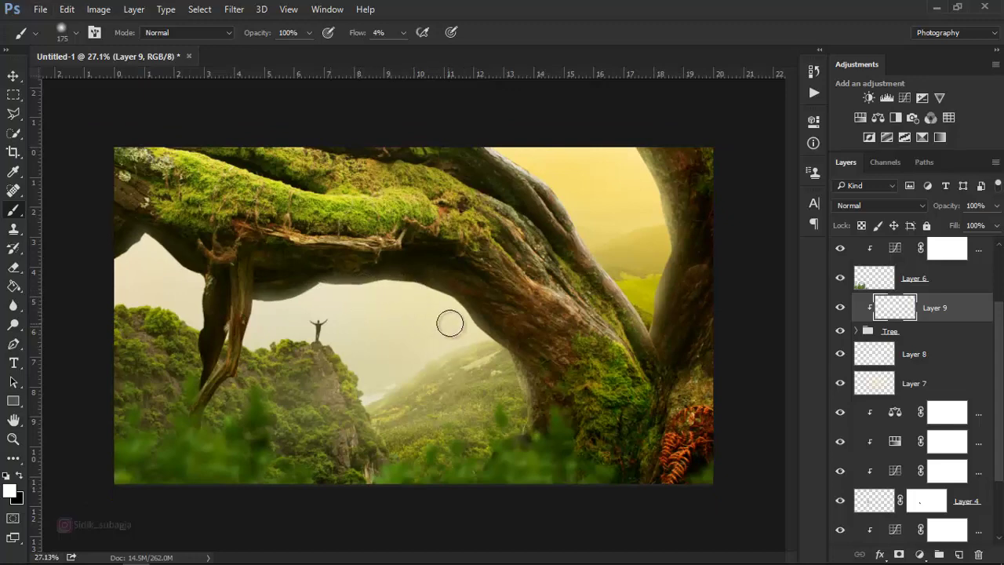
alt+scroll(480, 330, up, 1)
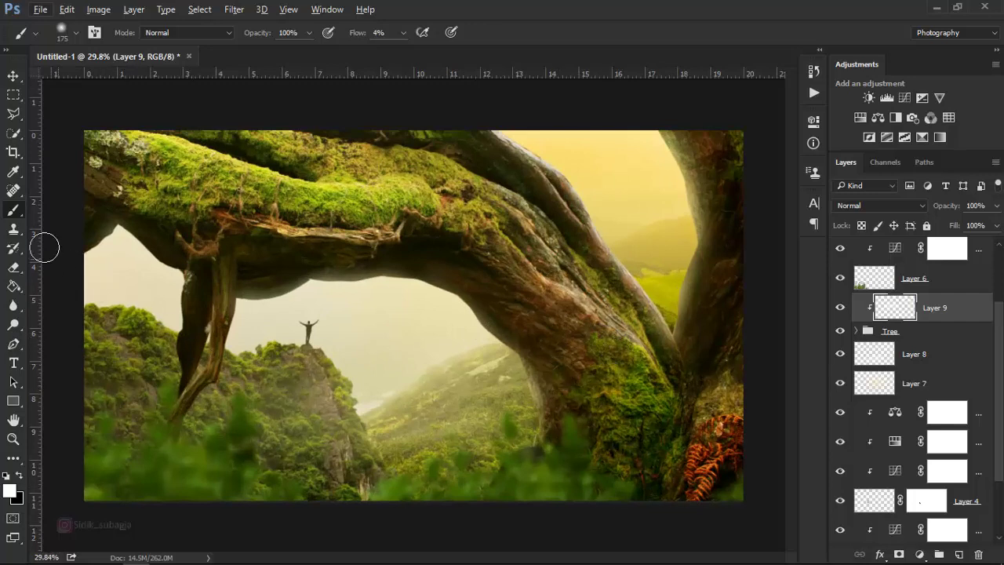
click(17, 268)
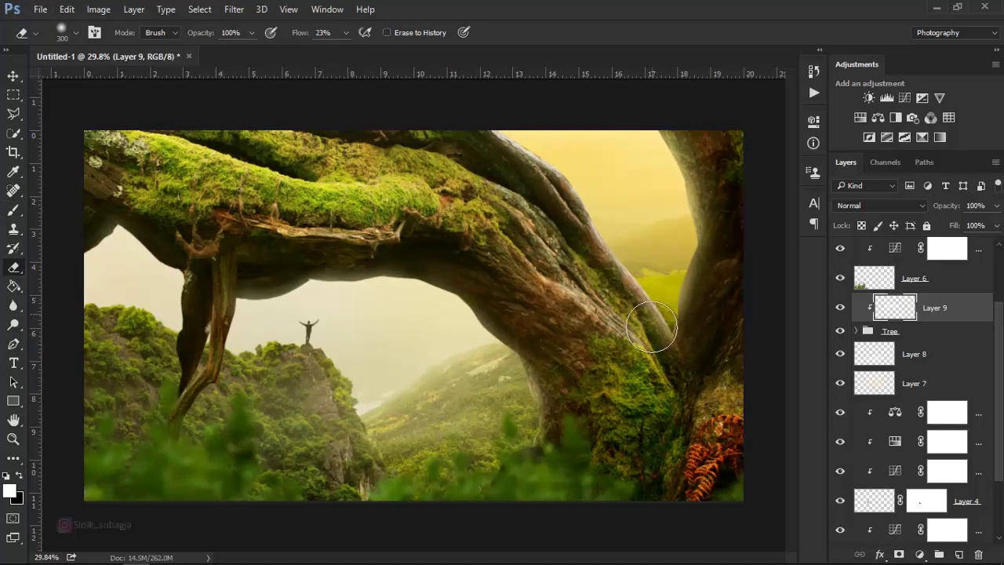
scroll(914, 309, up, 2)
scroll(941, 282, up, 2)
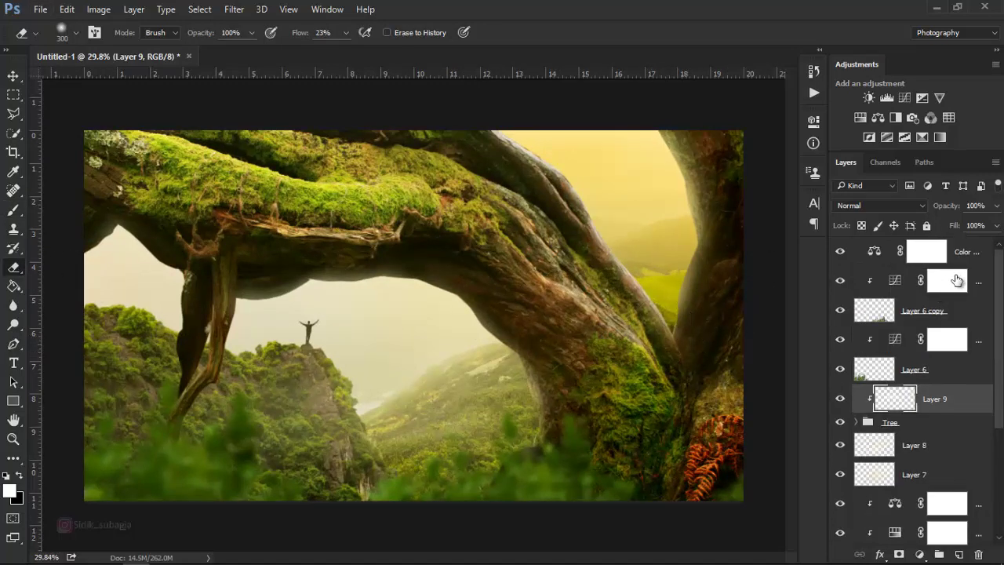
click(980, 283)
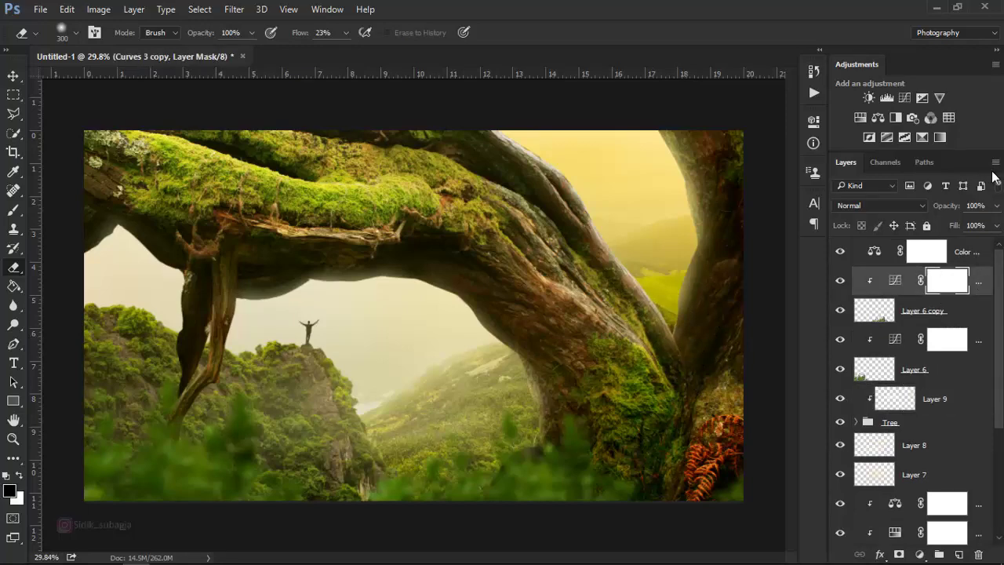
- Create Layer 10 in Overlay mode, filled with 50% neutral gray, above Curves 3 copy
click(995, 163)
click(811, 120)
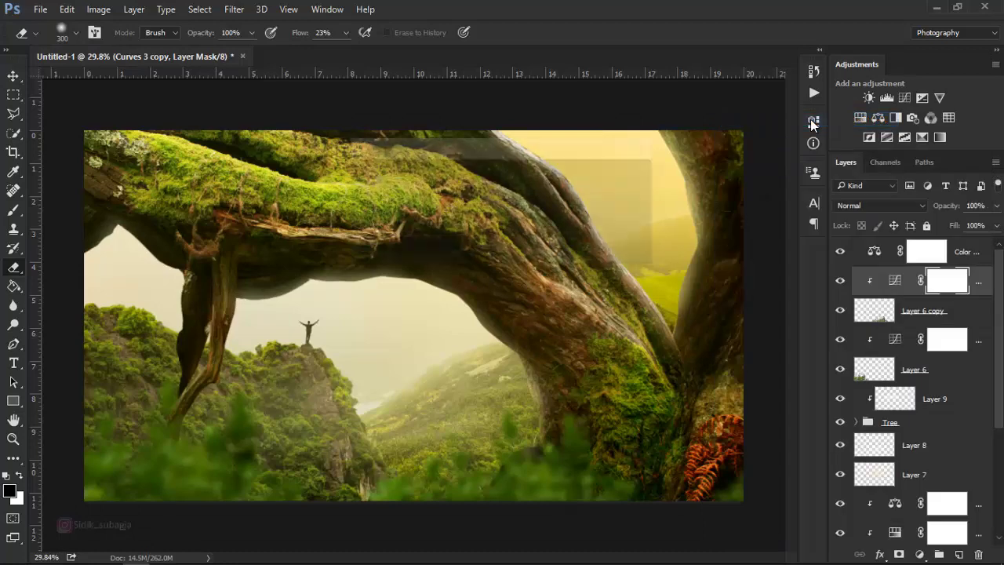
click(447, 232)
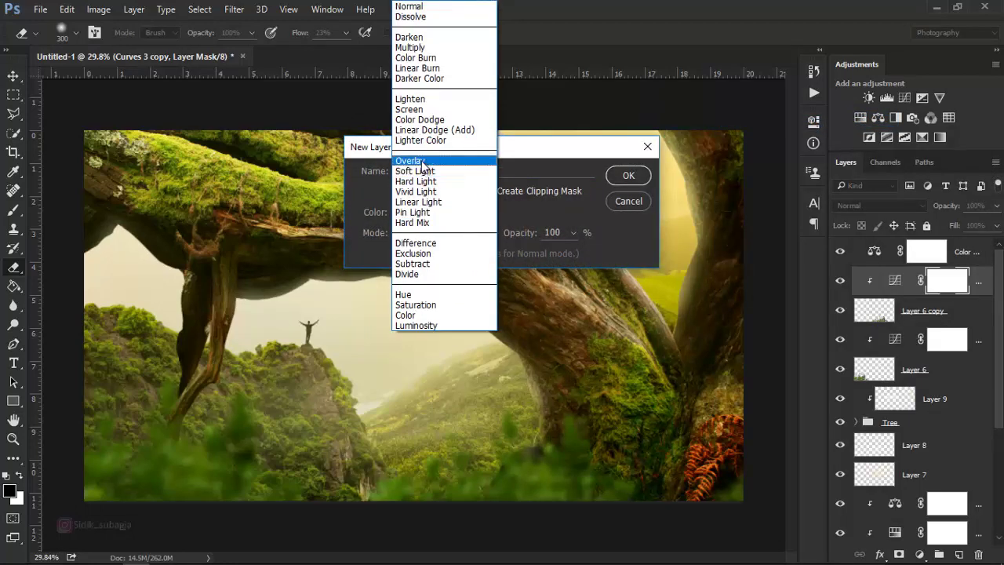
click(453, 162)
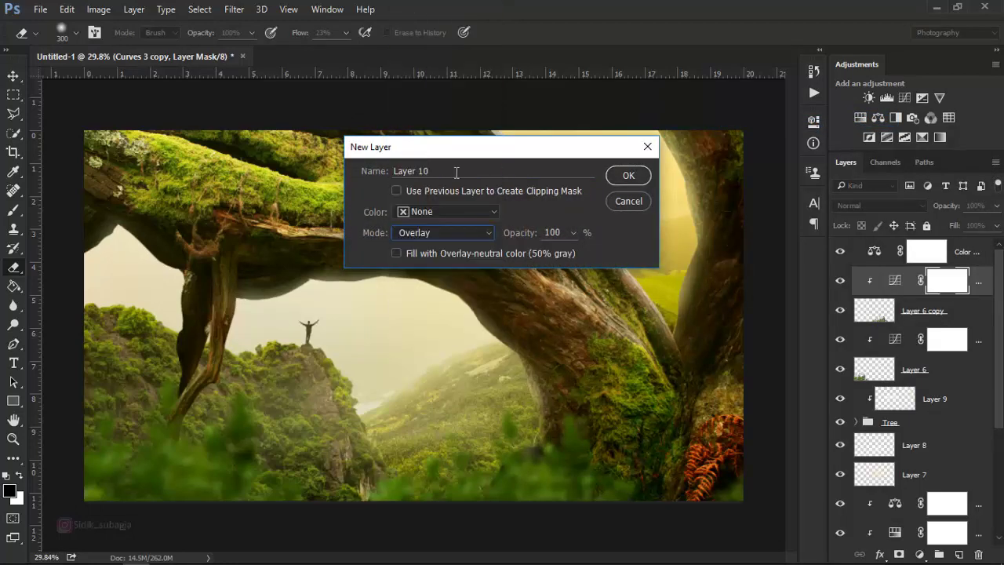
click(628, 175)
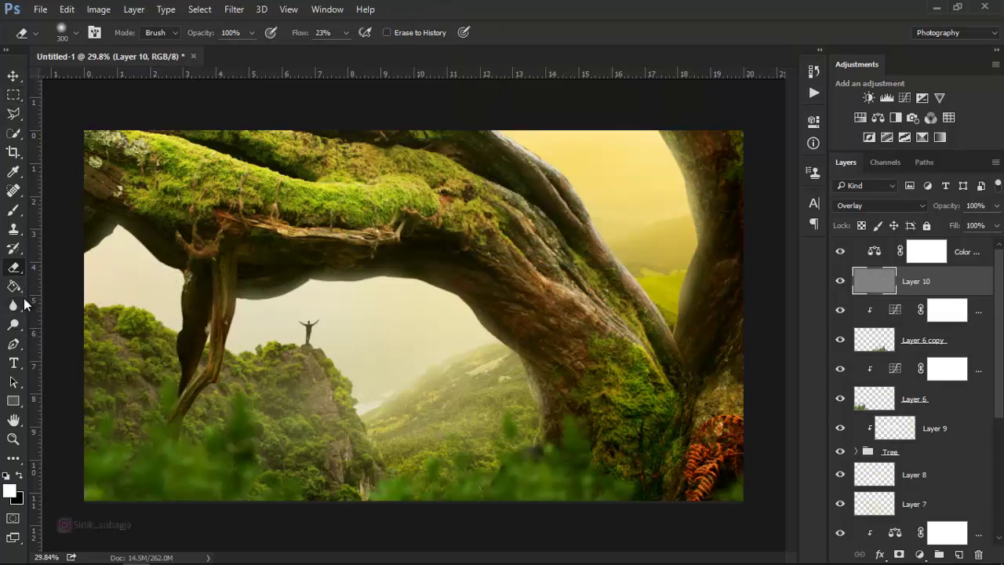
- Burn the mossy tree base beside the fern at bottom right on Layer 10
click(14, 305)
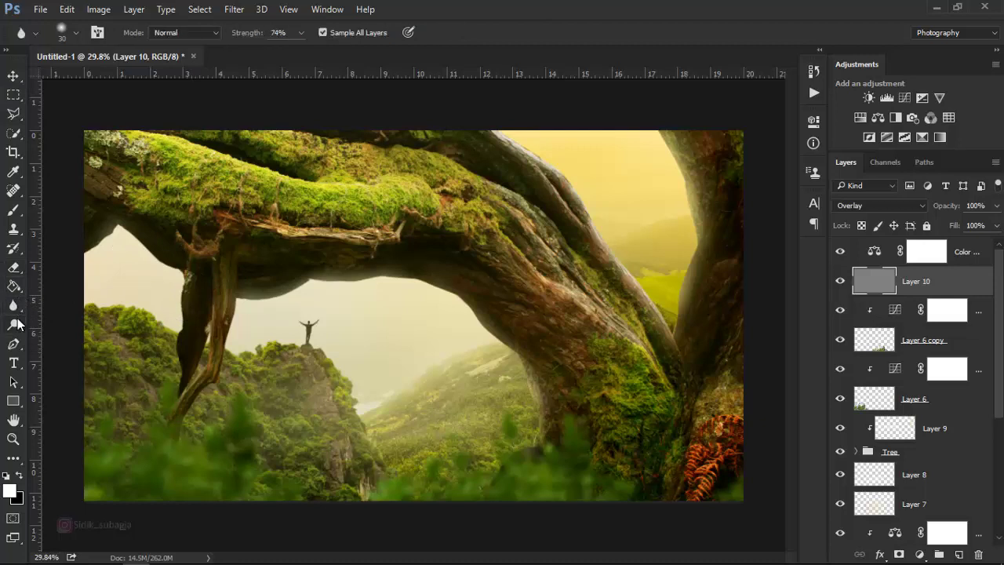
click(13, 324)
right_click(13, 324)
click(54, 340)
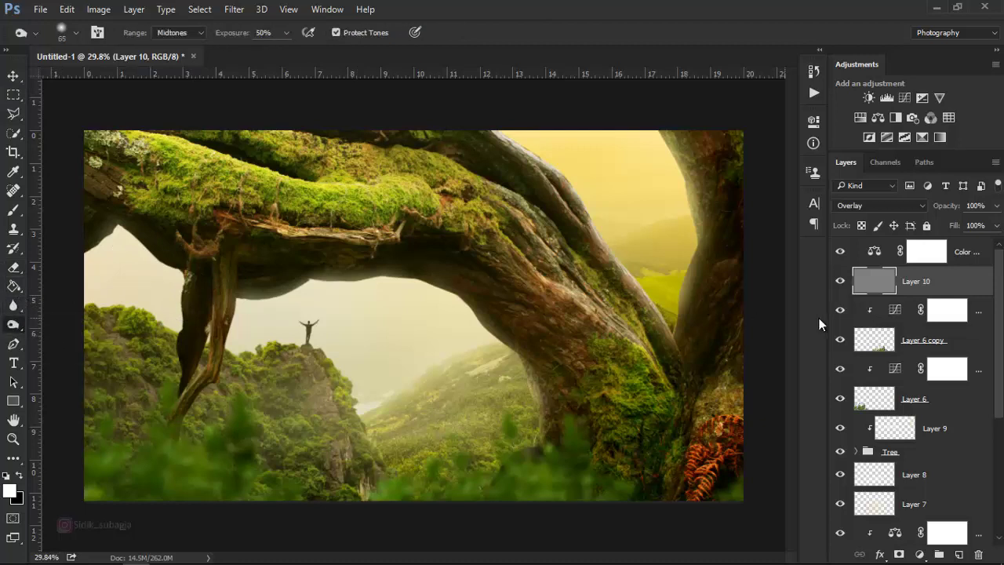
key(bracketright)
key(bracketright)
key(bracketright)
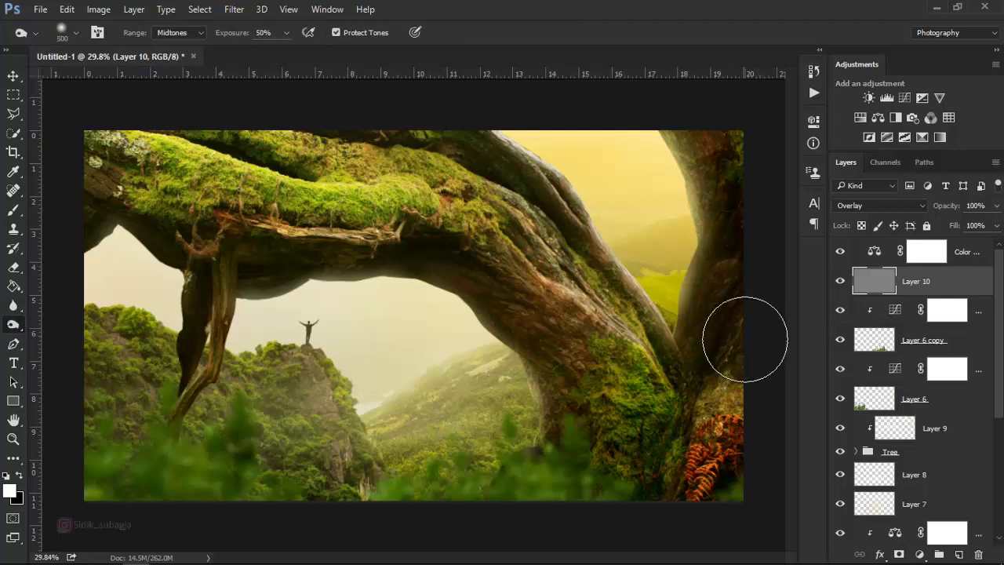
drag(746, 336, 690, 448)
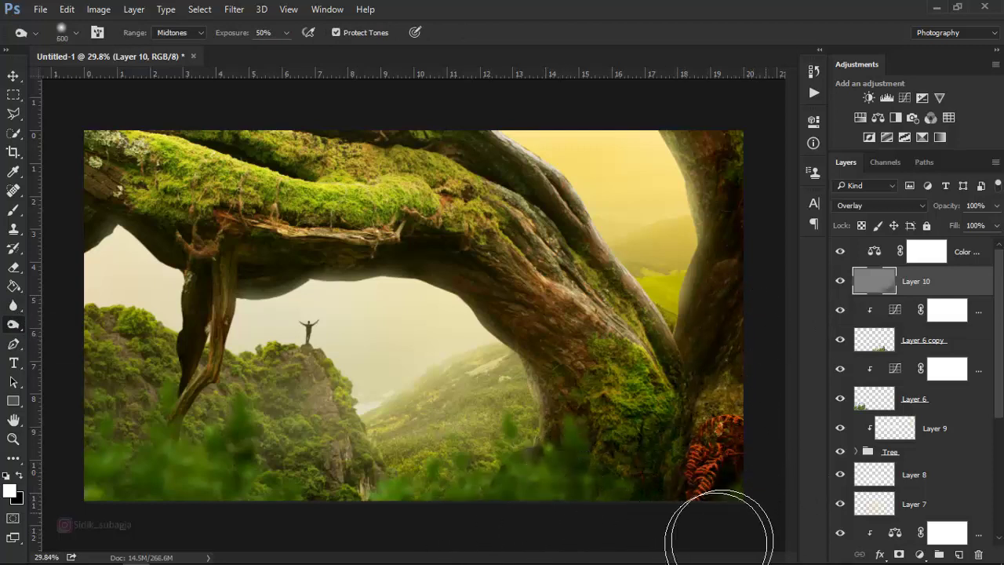
key(bracketleft)
key(bracketleft)
key(bracketleft)
mouse_move(589, 399)
mouse_down()
mouse_move(585, 468)
mouse_move(617, 341)
mouse_up()
- Burn the trunk centre, the top moss band and the bottom foreground greenery
key(bracketright)
mouse_move(433, 123)
mouse_down()
mouse_move(241, 152)
mouse_move(280, 191)
mouse_move(100, 152)
mouse_up()
key(bracketleft)
key(bracketleft)
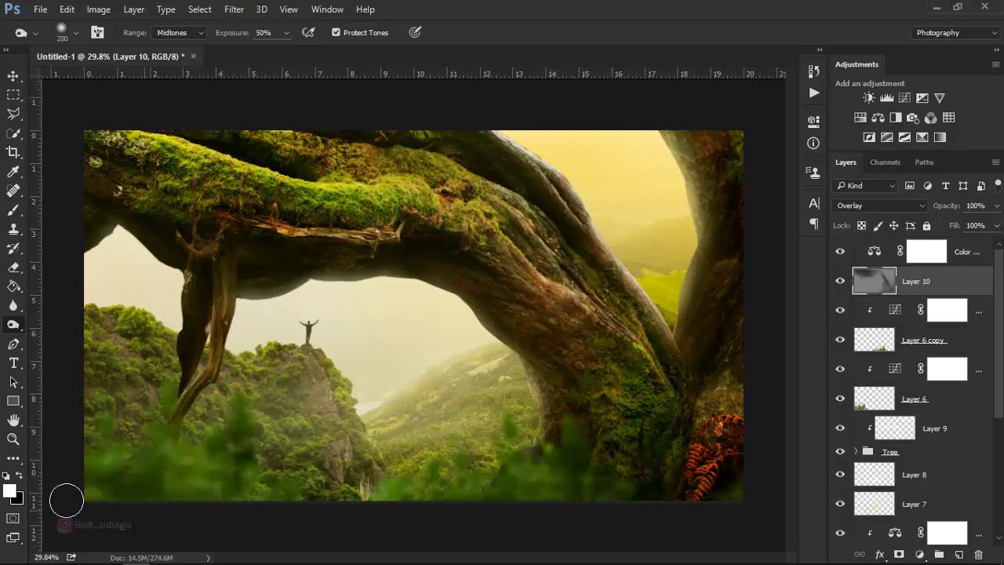
key(bracketright)
key(bracketright)
key(bracketright)
key(bracketright)
key(bracketright)
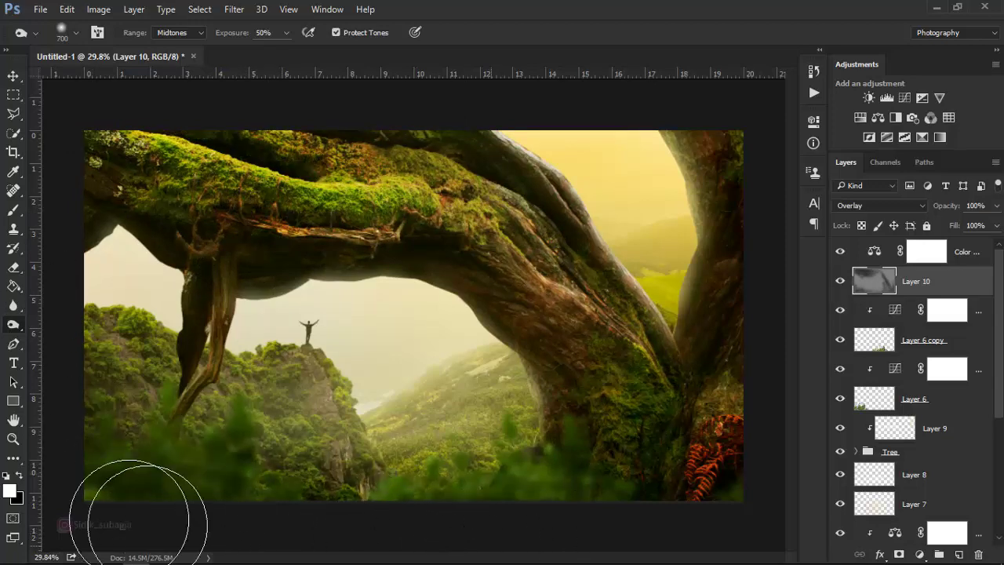
drag(439, 502, 547, 530)
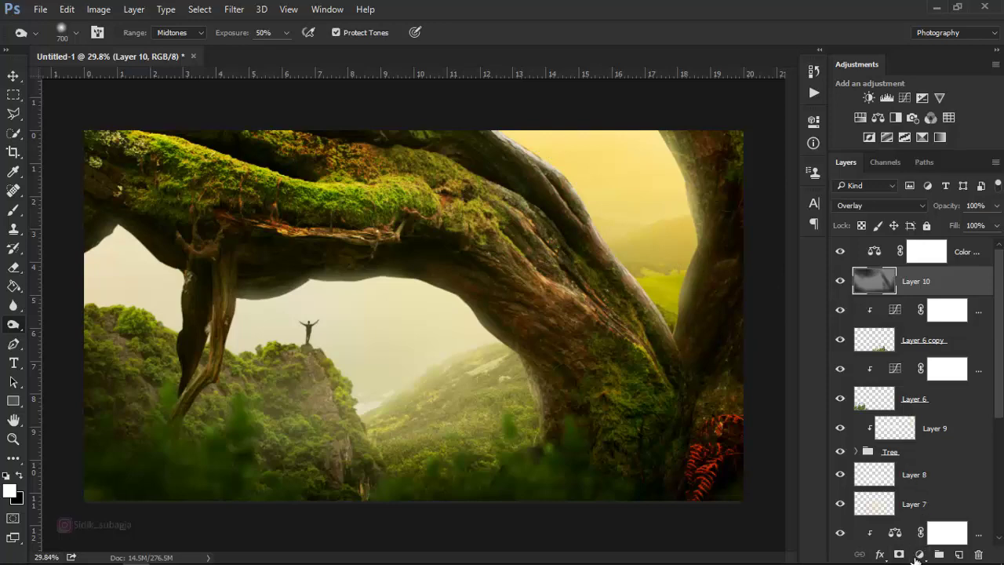
- Add a Gradient Fill layer with both gradient stops set to black
click(915, 557)
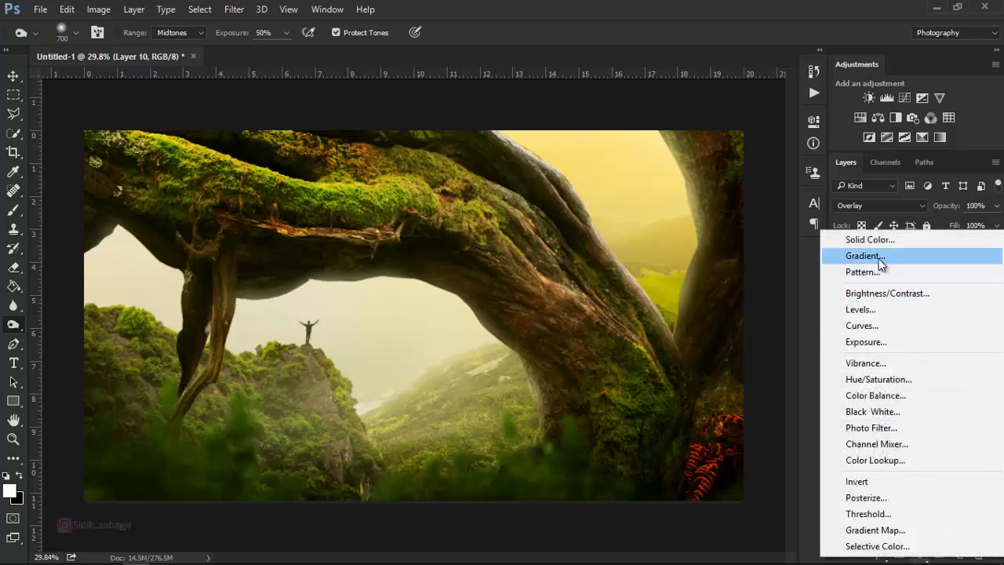
click(866, 256)
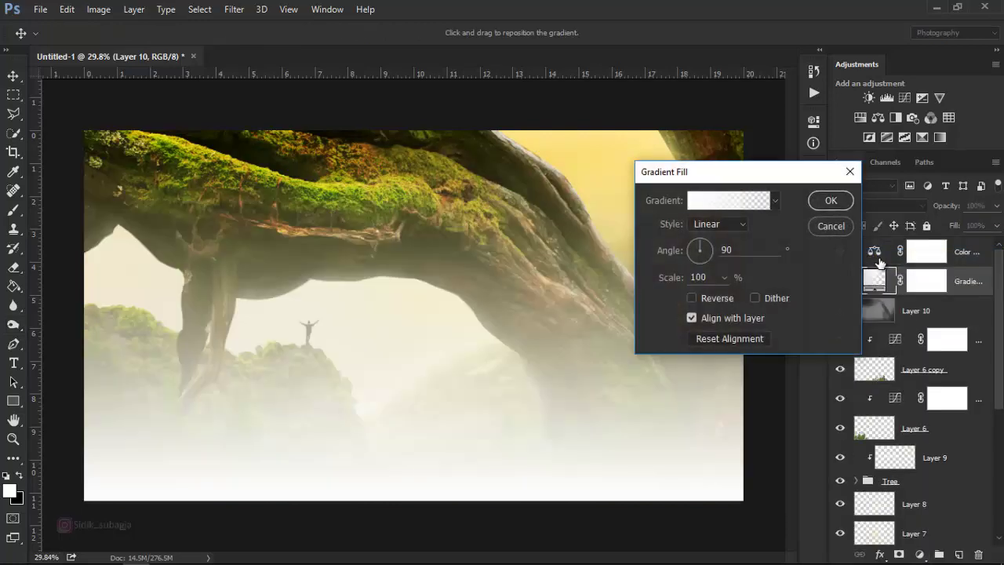
click(703, 203)
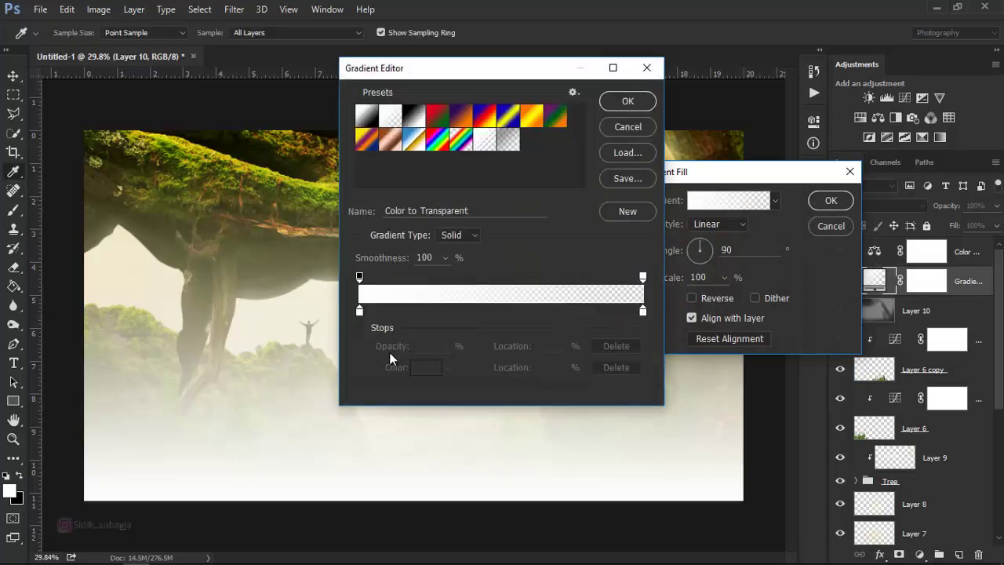
click(359, 312)
click(426, 368)
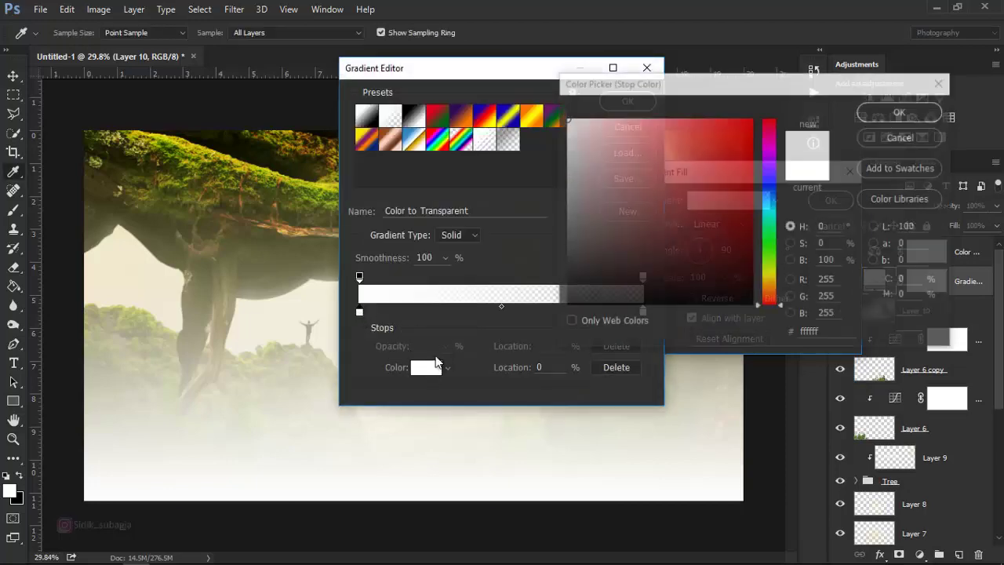
click(567, 305)
click(882, 113)
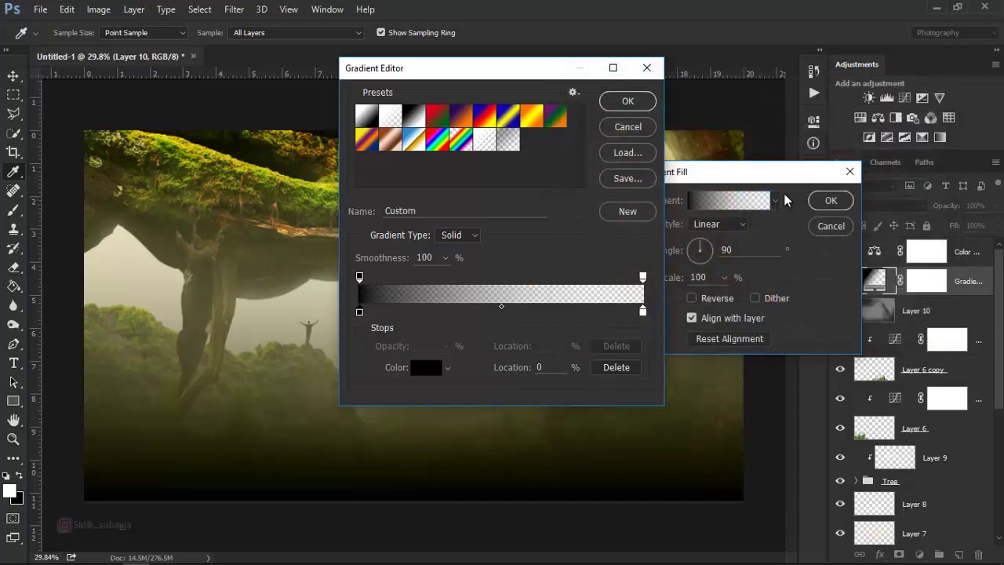
click(643, 313)
click(426, 367)
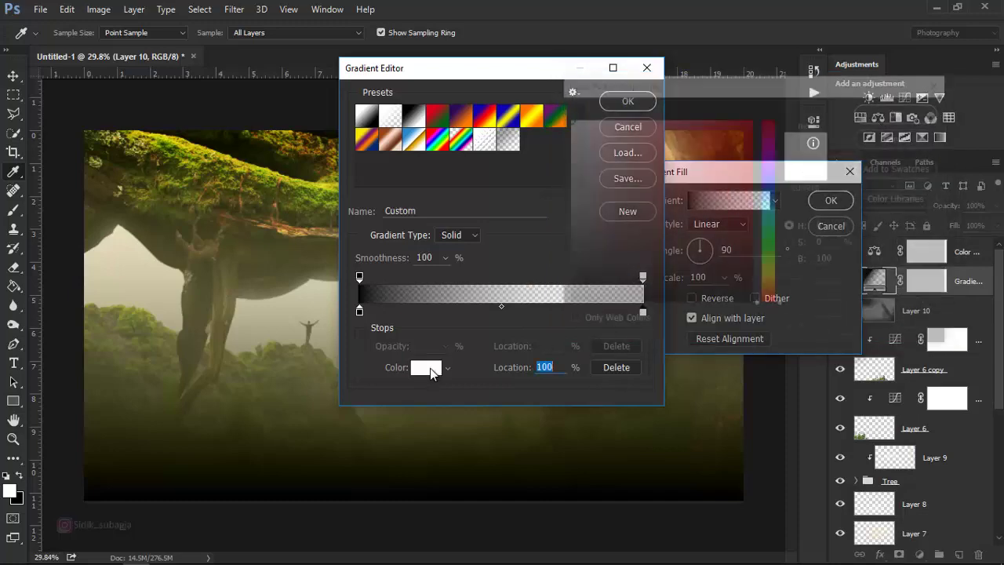
click(554, 309)
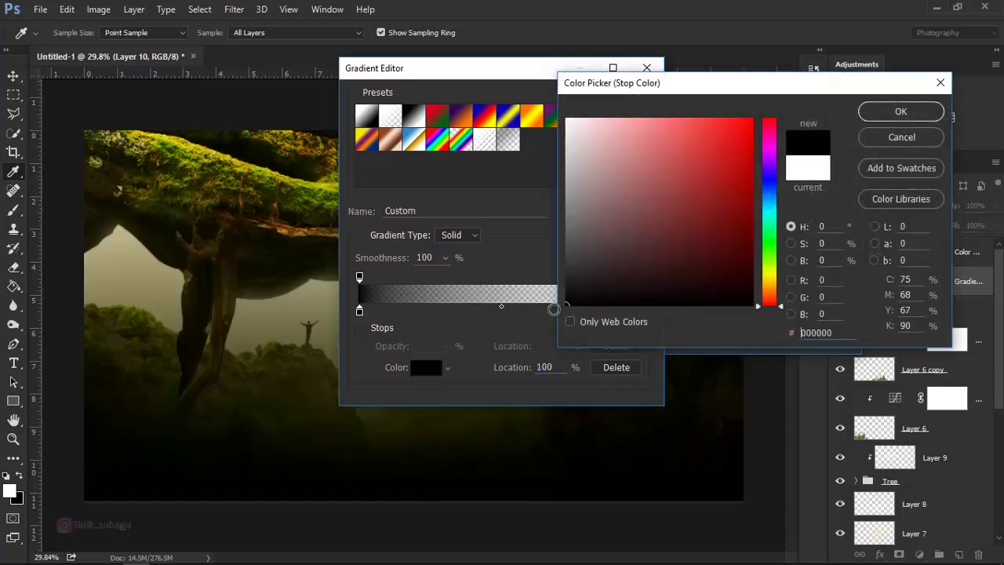
click(899, 112)
click(632, 108)
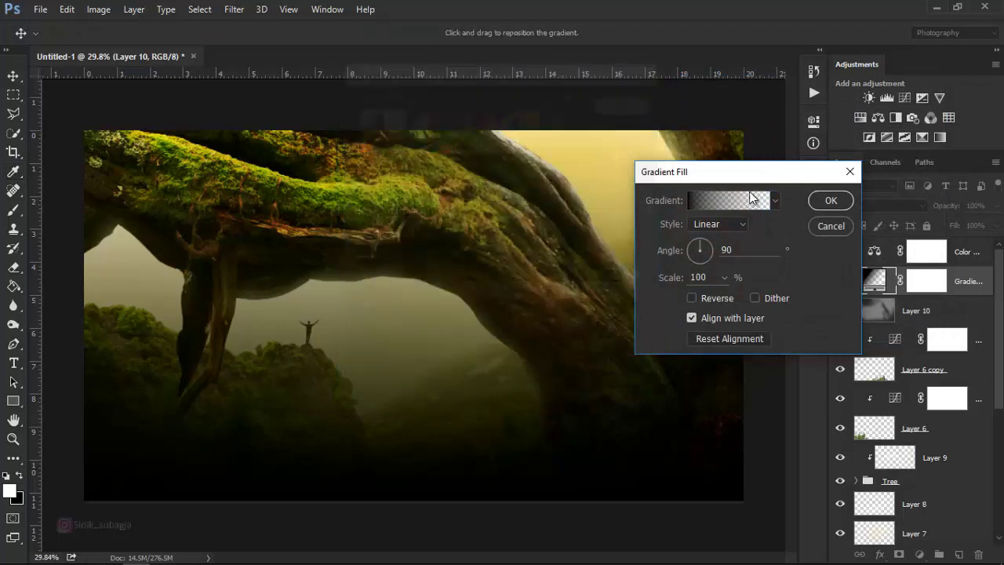
- Make the gradient radial and reversed, with scale widened to about 407%
click(718, 224)
click(702, 248)
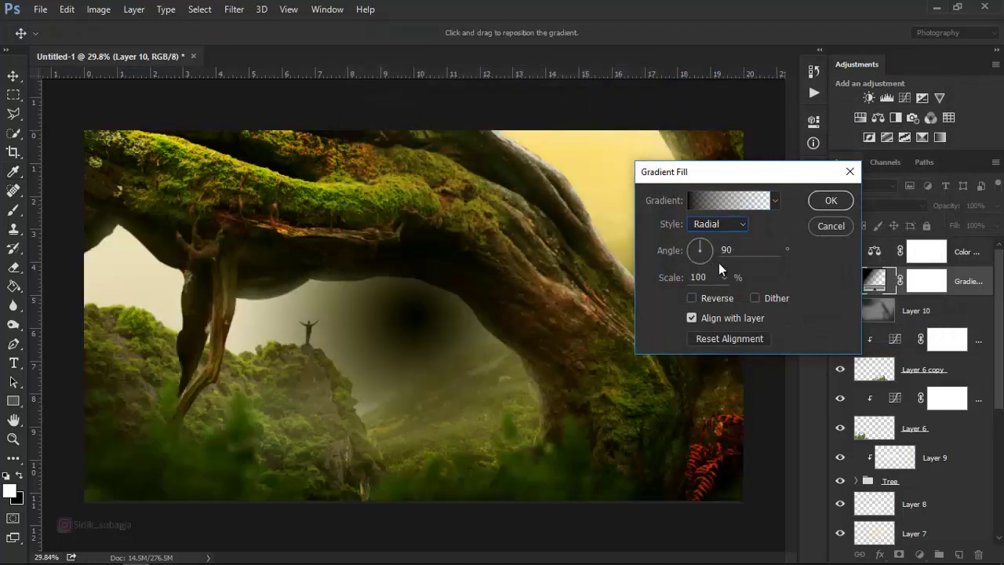
click(692, 298)
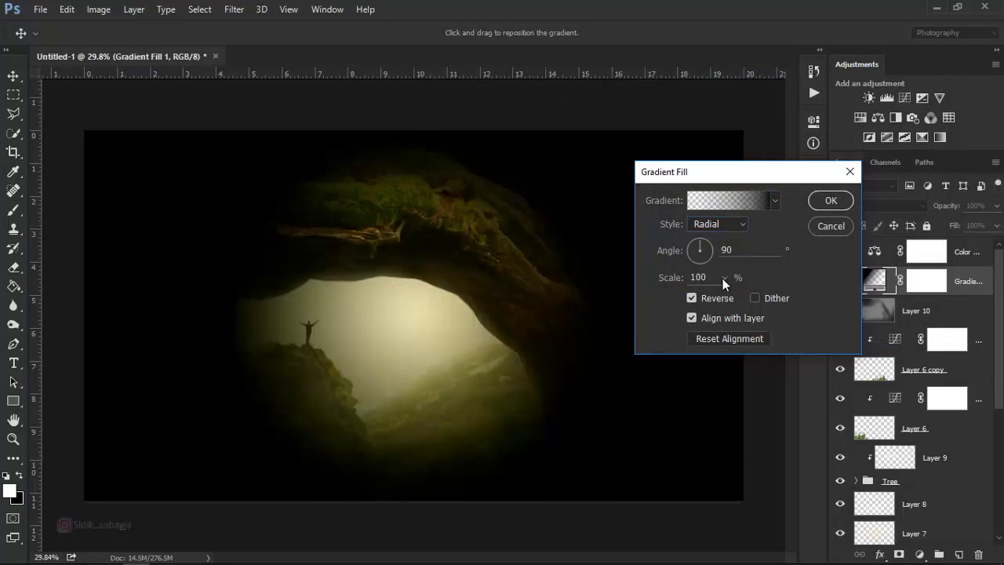
click(723, 279)
click(723, 276)
click(725, 279)
drag(726, 295, 740, 298)
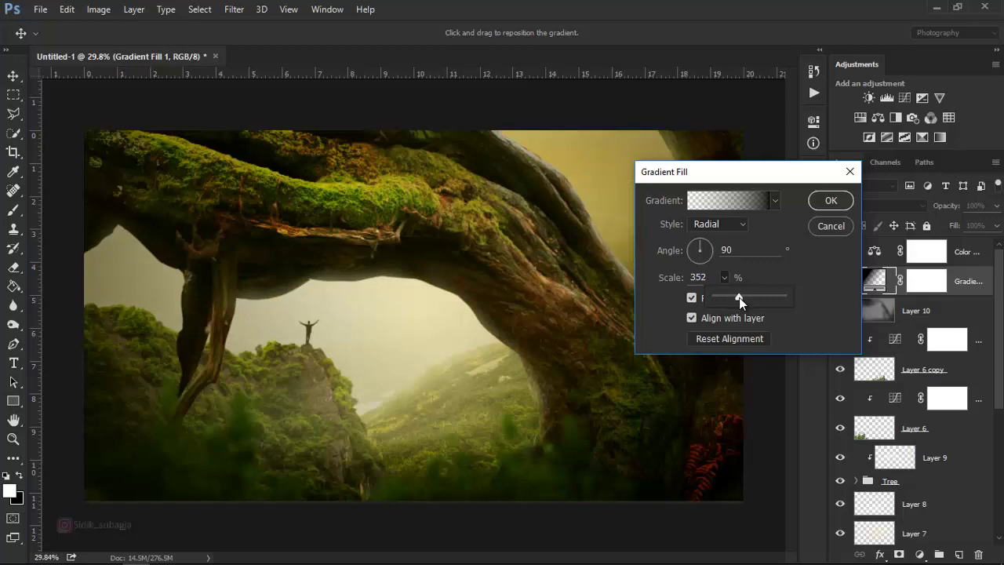
drag(739, 298, 748, 292)
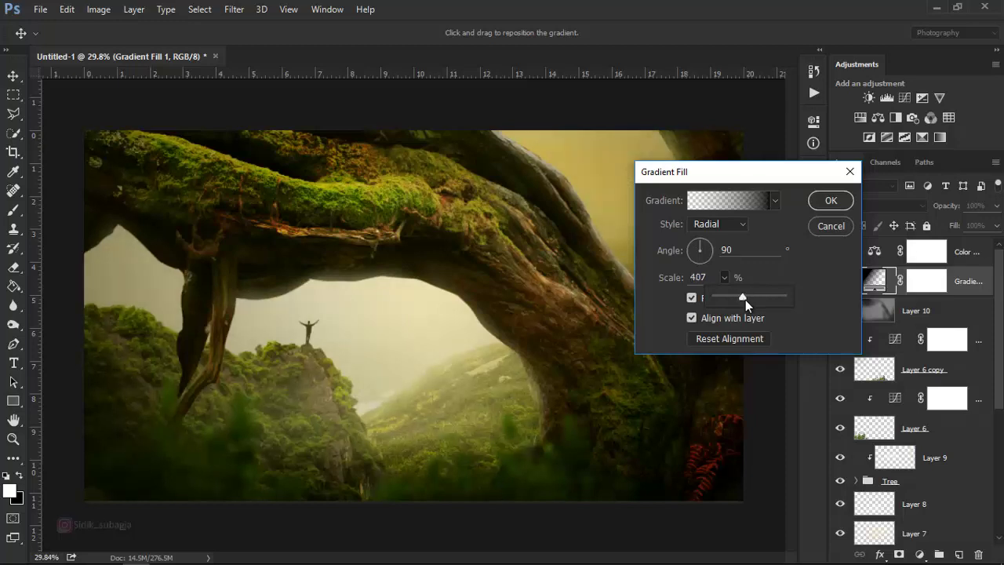
click(831, 201)
key(o)
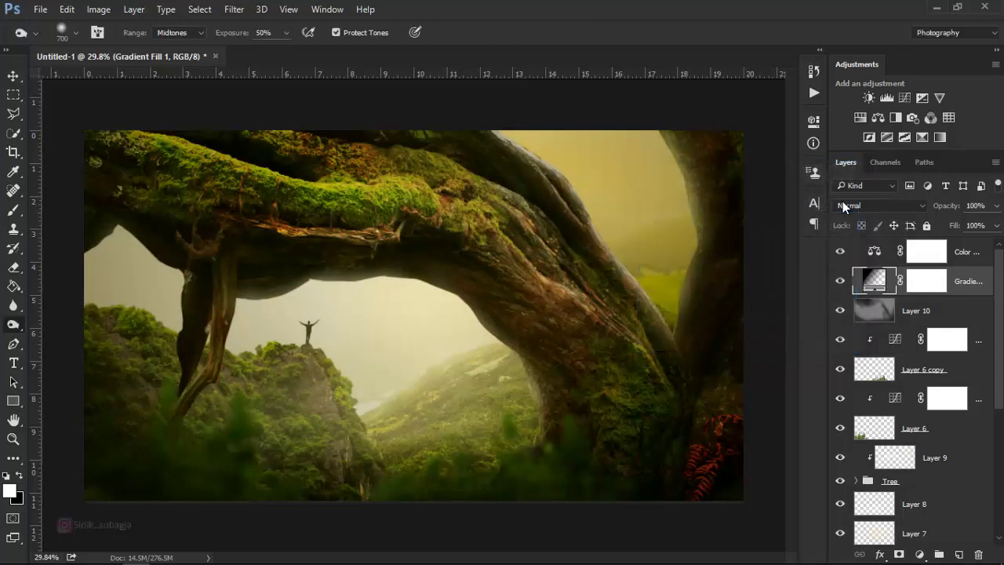
- Brush black across Gradient Fill 1's mask centre with a 700–900 px brush at 59% flow
click(945, 281)
click(14, 210)
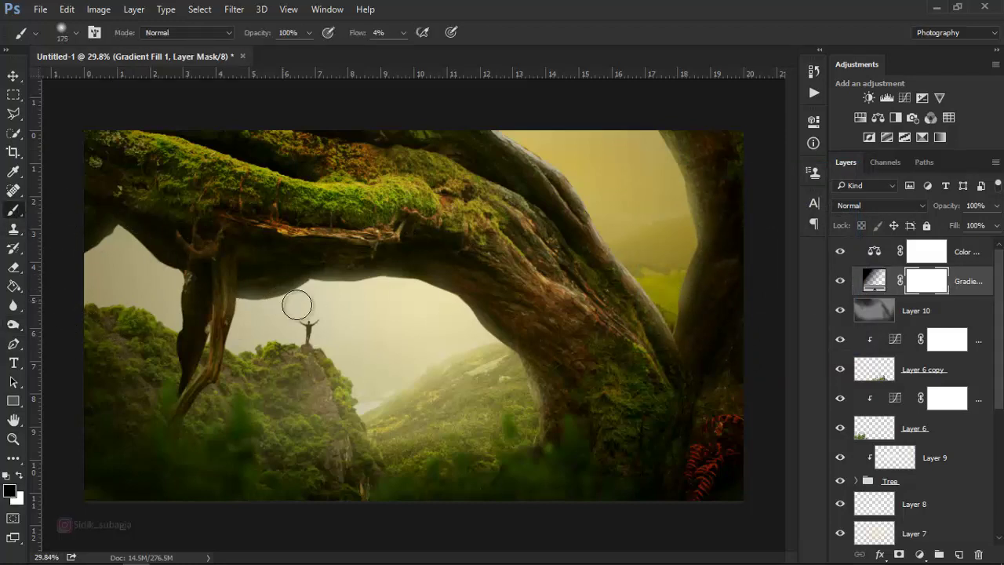
key(bracketright)
key(bracketright)
key(bracketright)
key(bracketright)
key(bracketright)
drag(438, 61, 441, 61)
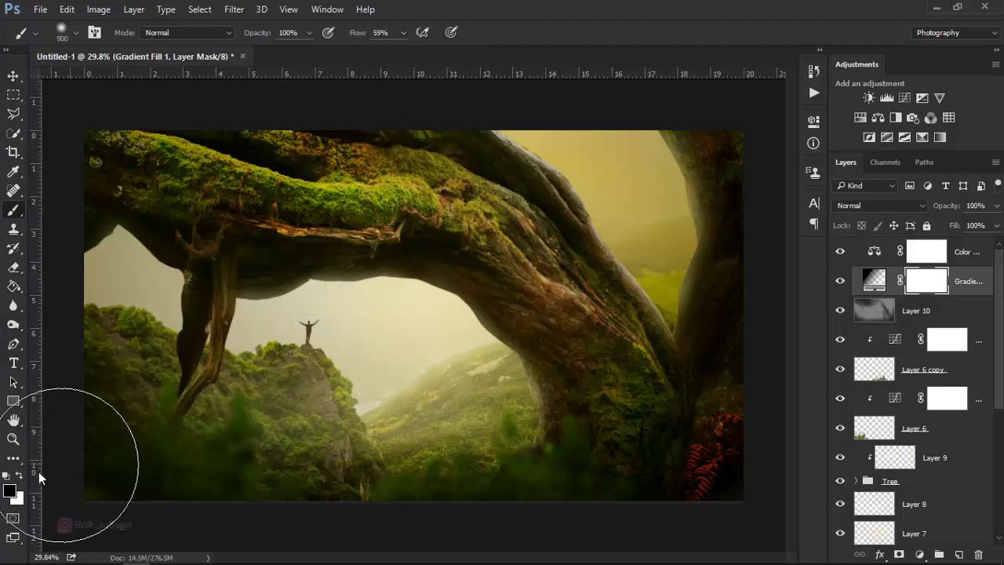
key(bracketright)
key(bracketright)
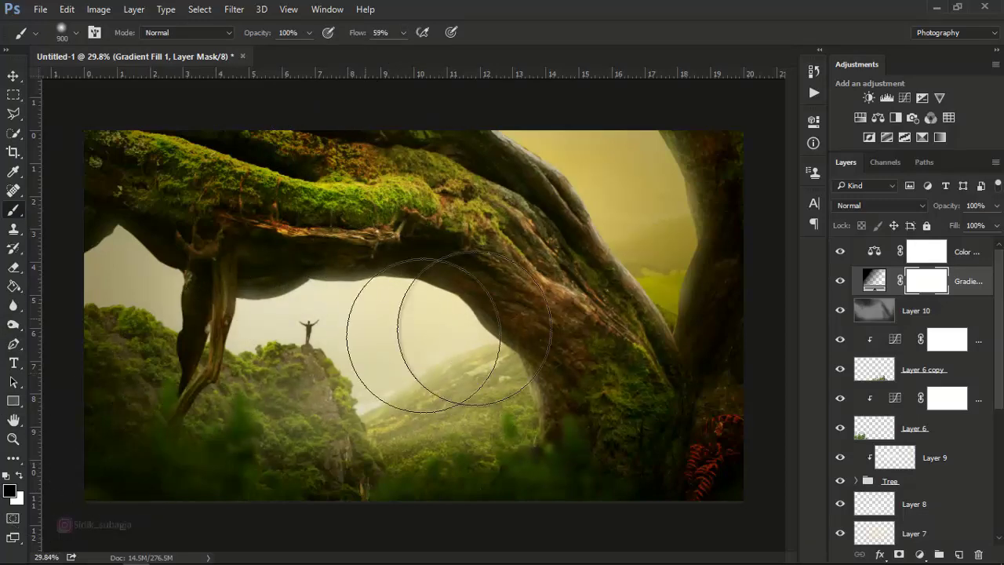
mouse_move(209, 351)
mouse_down()
mouse_move(224, 381)
mouse_move(212, 381)
mouse_move(634, 377)
mouse_move(614, 273)
mouse_move(623, 280)
mouse_move(426, 201)
mouse_move(197, 287)
mouse_move(546, 410)
mouse_move(594, 369)
mouse_move(296, 408)
mouse_move(381, 263)
mouse_move(374, 231)
mouse_move(317, 348)
mouse_move(424, 384)
mouse_move(609, 363)
mouse_move(600, 371)
mouse_move(549, 314)
mouse_move(523, 369)
mouse_move(217, 386)
mouse_move(515, 358)
mouse_move(636, 392)
mouse_move(584, 379)
mouse_move(659, 278)
mouse_up()
key(bracketleft)
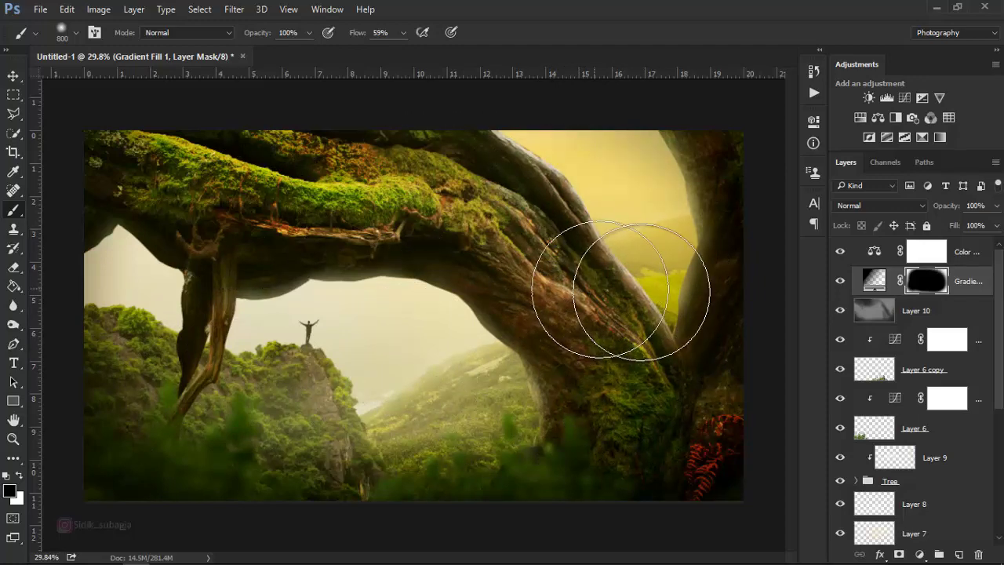
- Select Layer 7 and choose Flatten Image from its layer menu
click(15, 76)
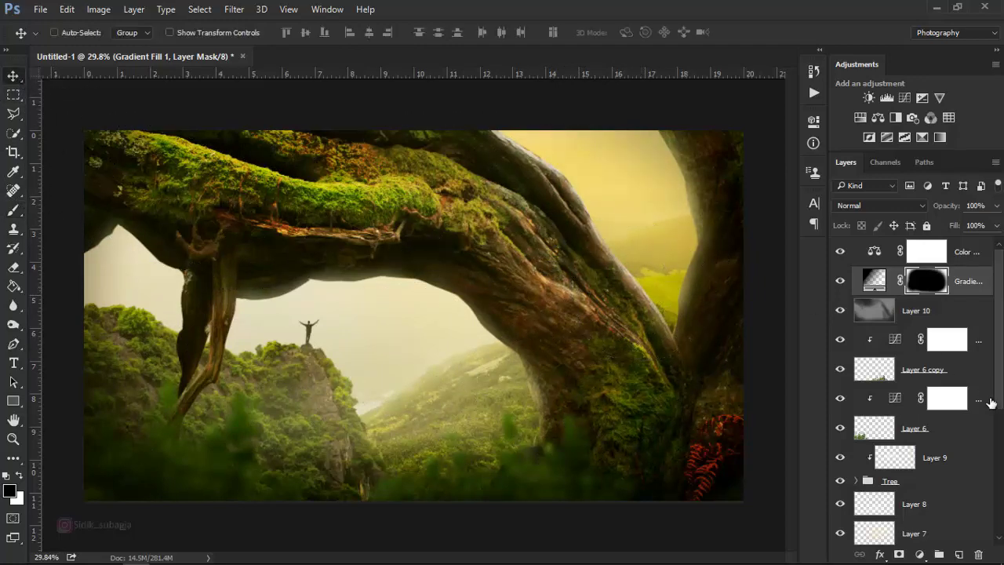
scroll(926, 436, down, 3)
click(915, 407)
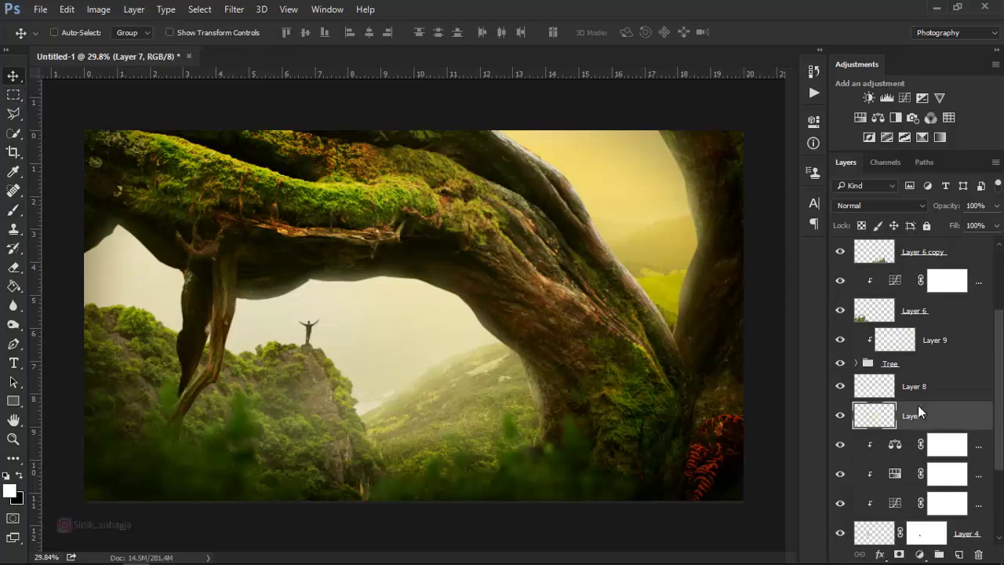
right_click(917, 405)
click(672, 549)
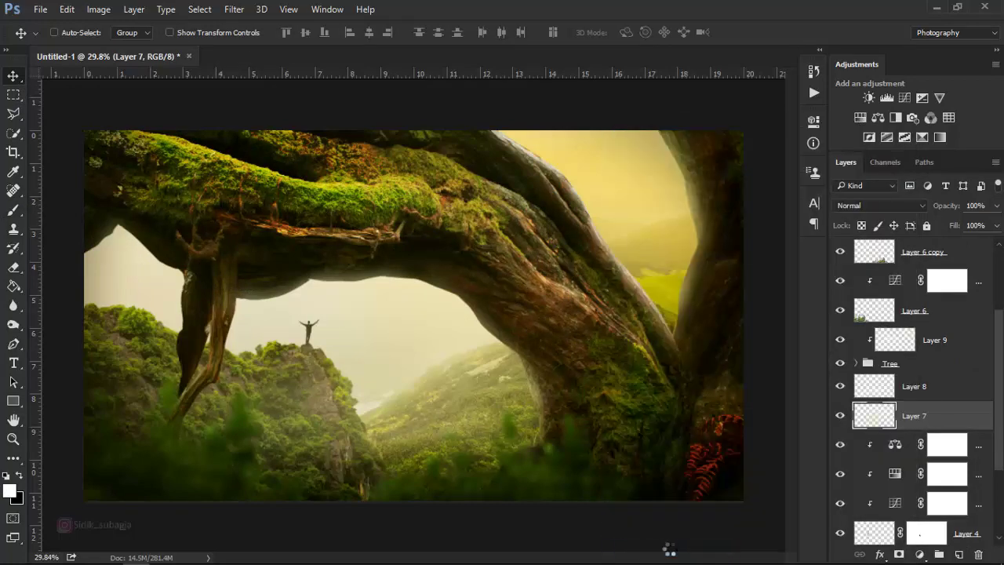